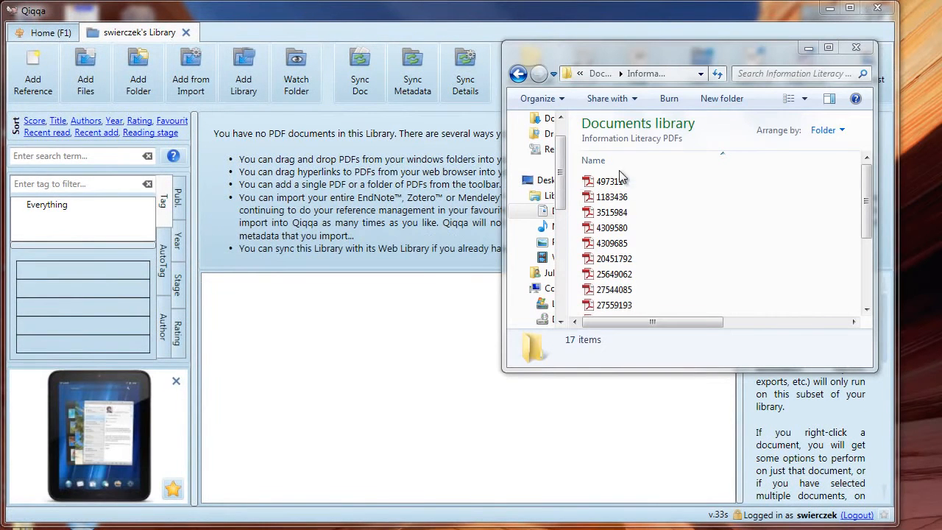
# - Add the first PDF, 497311, straight from the open Information Literacy PDFs folder window into the library
pyautogui.moveTo(614, 184); pyautogui.dragTo(377, 333)
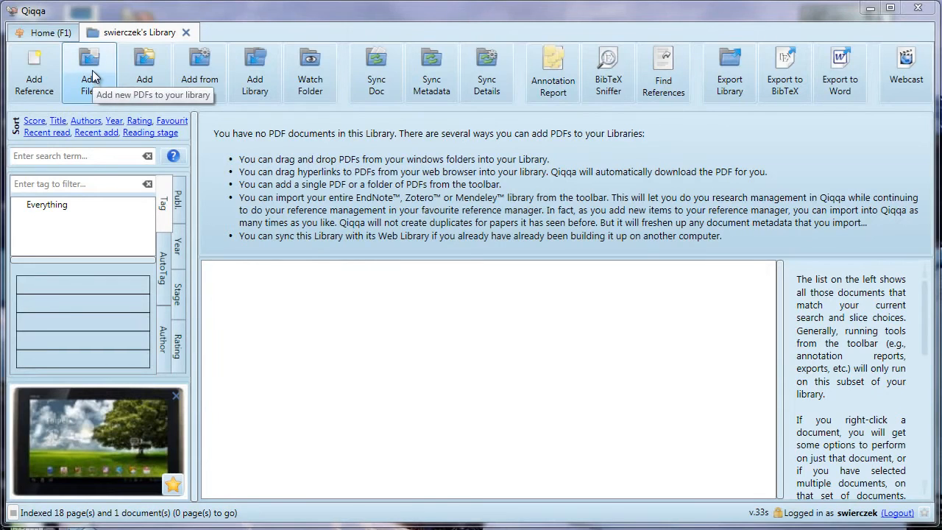
# - Add the file 497311 from the Information Literacy PDFs folder to the library by choosing it in the file selection dialog
pyautogui.click(92, 76)
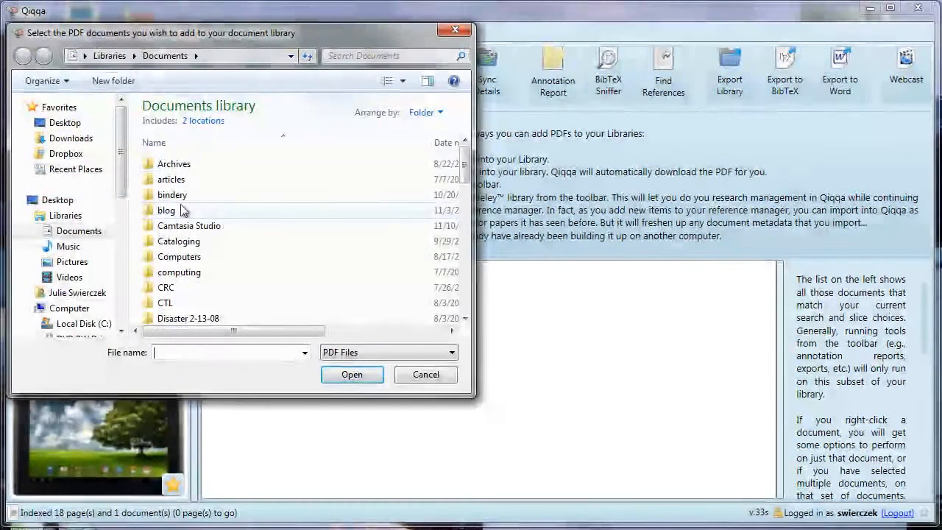
pyautogui.moveTo(465, 162); pyautogui.dragTo(465, 225)
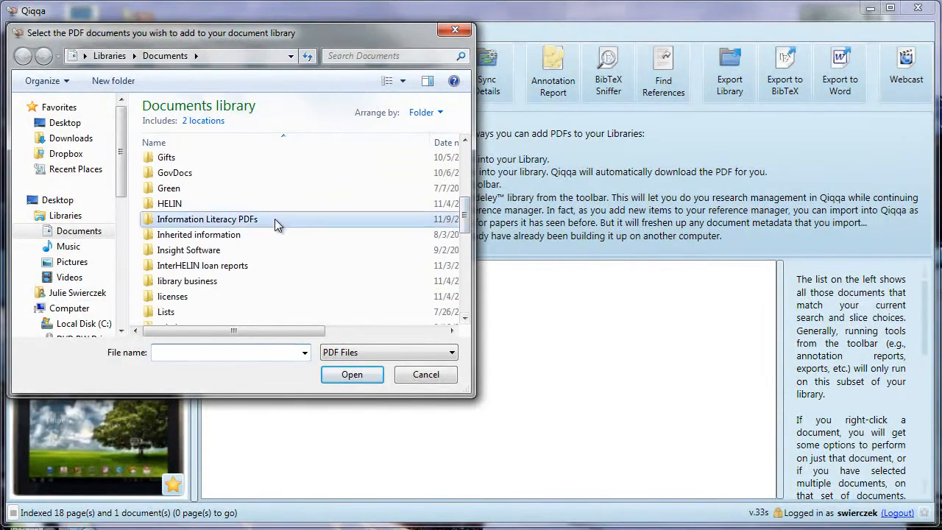
pyautogui.doubleClick(274, 218)
pyautogui.click(244, 165)
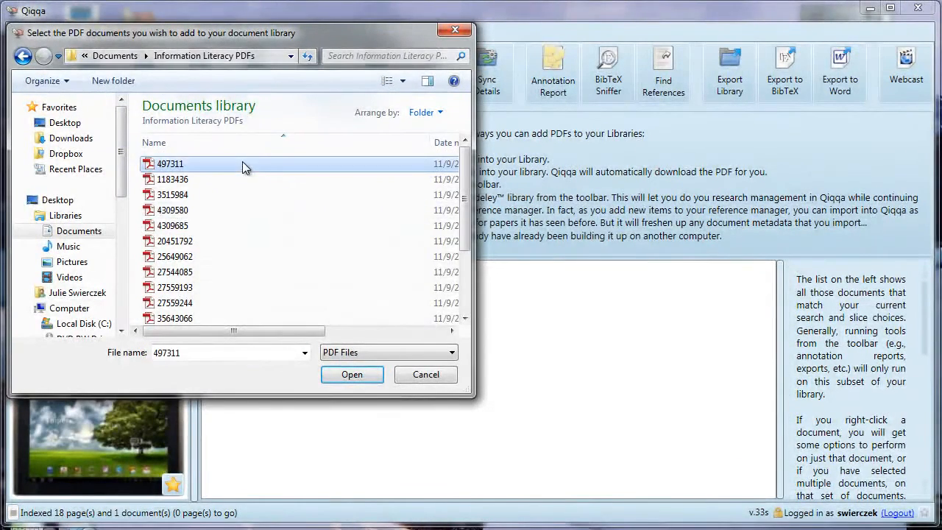
pyautogui.click(360, 374)
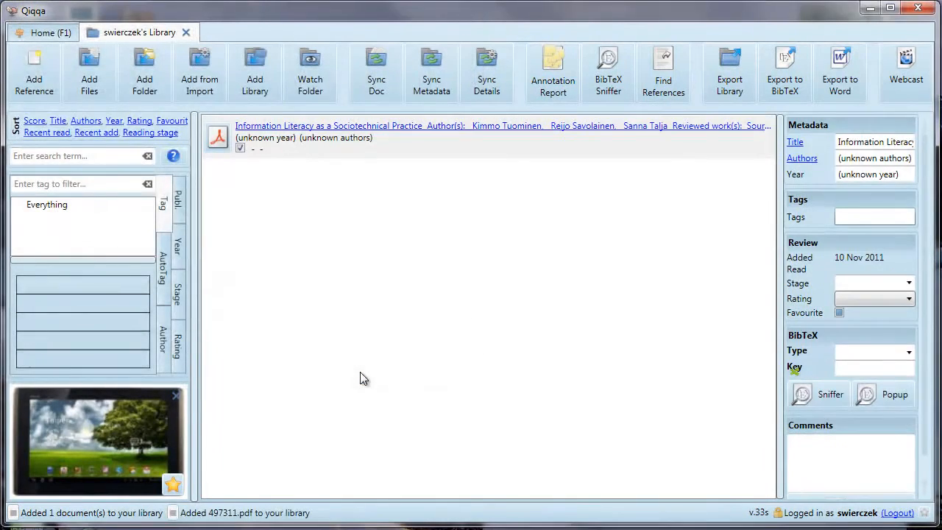
# - Add the three PDFs 1183436, 3515984 and 4309580 from the Information Literacy PDFs folder to the library together
pyautogui.click(92, 86)
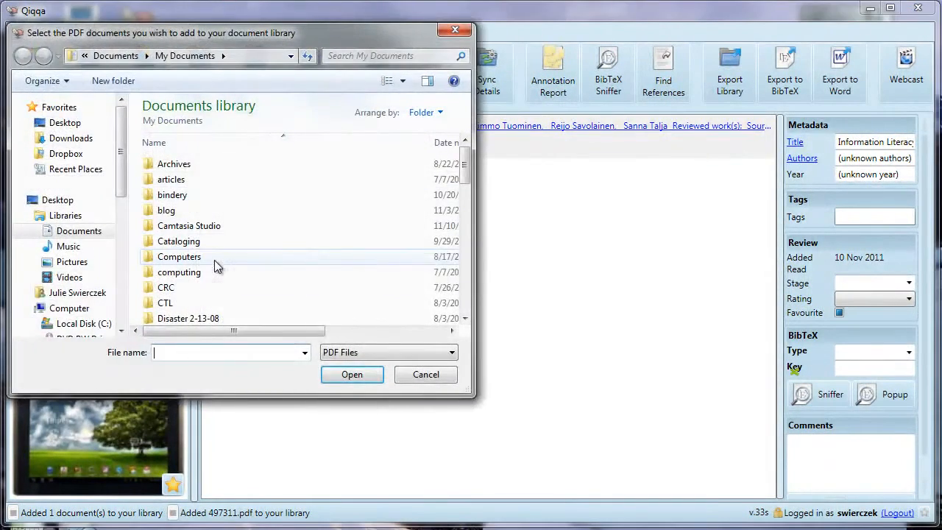
pyautogui.scroll(-3, 223, 254)
pyautogui.scroll(-1, 225, 254)
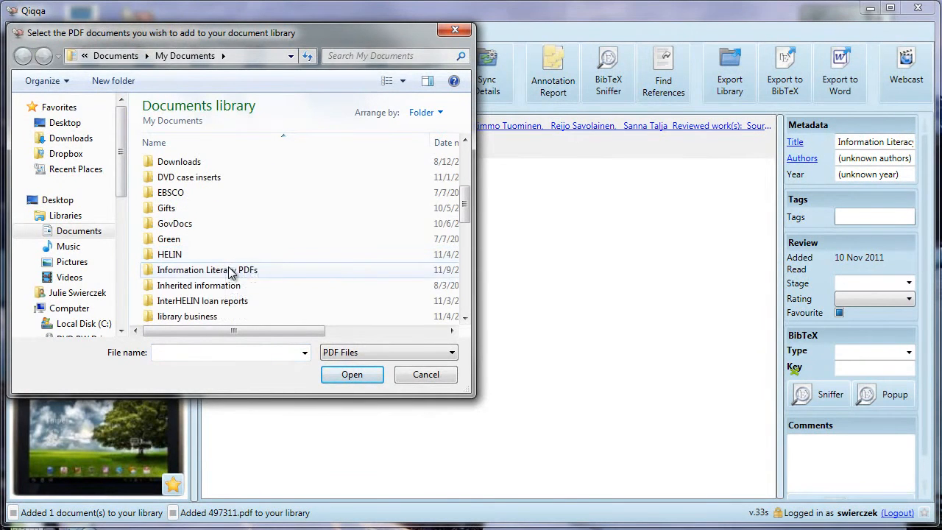
pyautogui.doubleClick(228, 266)
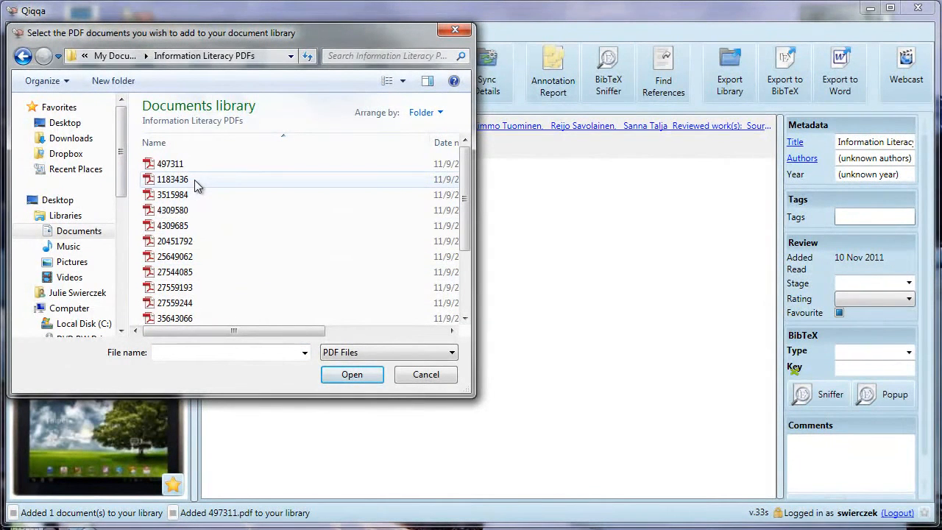
pyautogui.keyDown('shift'); pyautogui.click(195, 180); pyautogui.keyUp('shift')
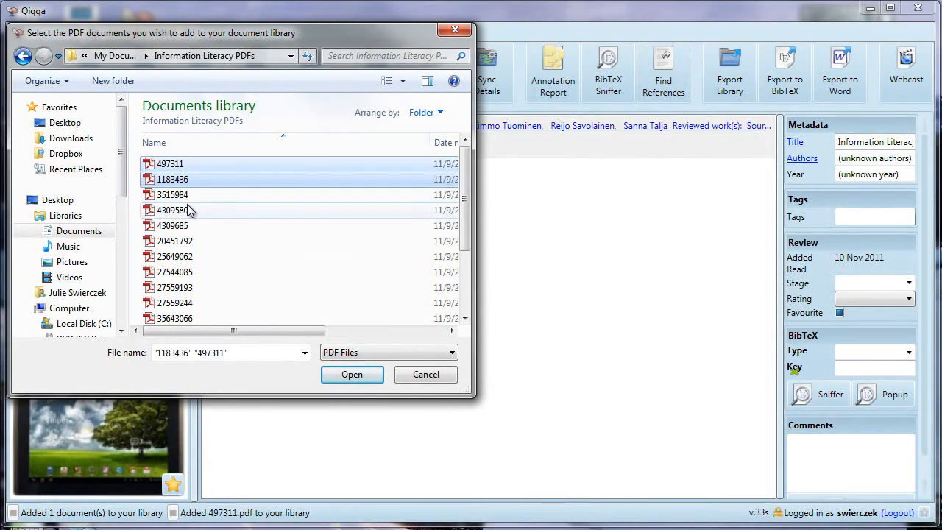
pyautogui.keyDown('shift'); pyautogui.click(187, 195); pyautogui.keyUp('shift')
pyautogui.keyDown('shift'); pyautogui.click(188, 211); pyautogui.keyUp('shift')
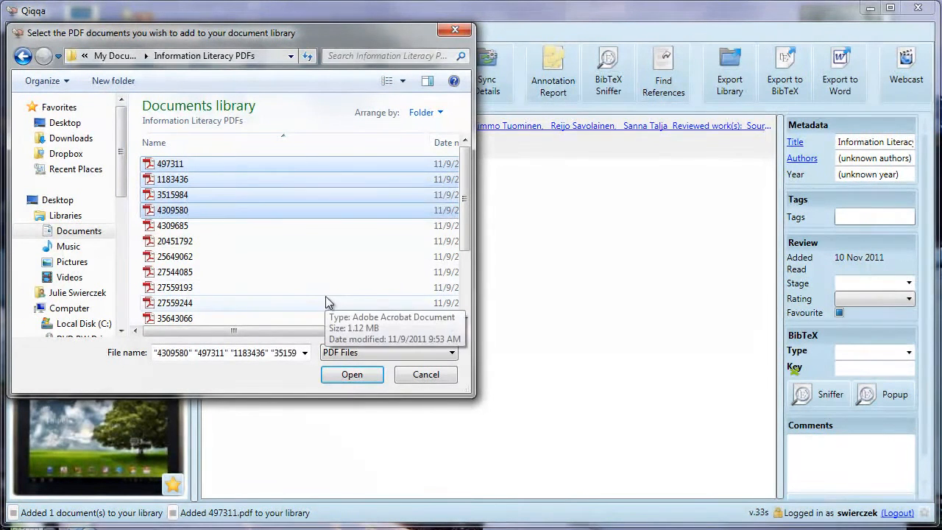
pyautogui.keyDown('ctrl'); pyautogui.click(217, 167); pyautogui.keyUp('ctrl')
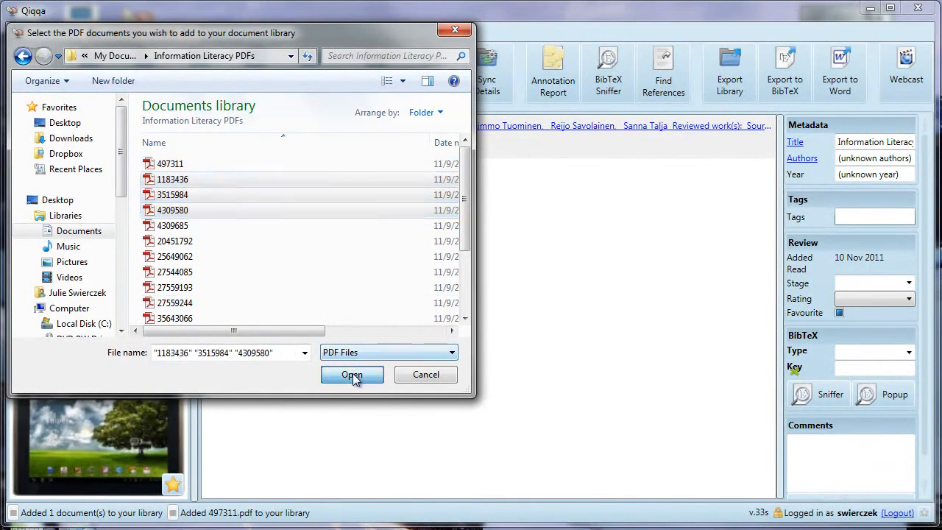
pyautogui.click(352, 375)
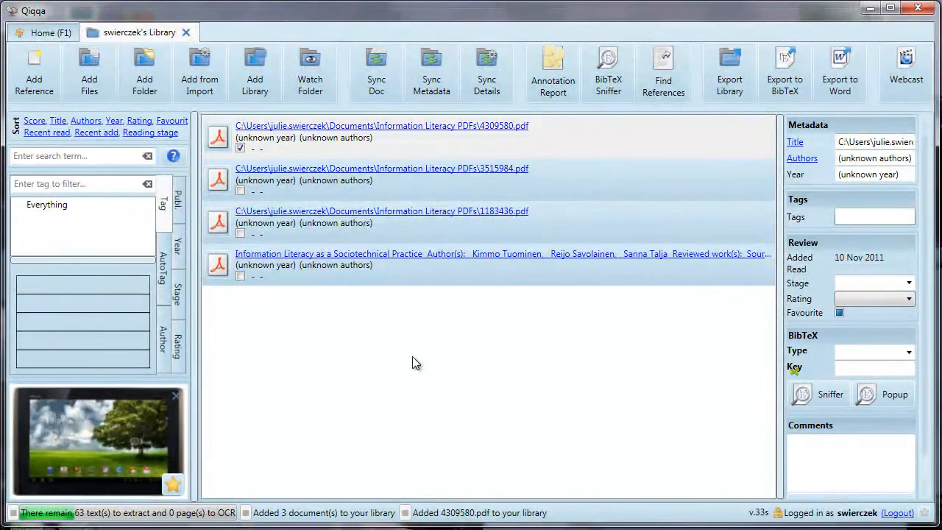
# - Import the whole Information Literacy PDFs folder from My Documents into the library
pyautogui.click(146, 88)
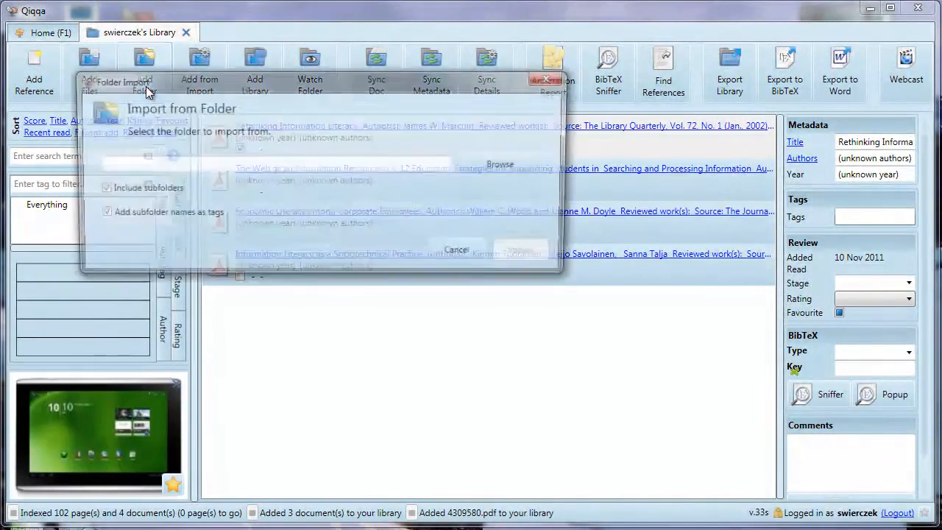
pyautogui.click(503, 166)
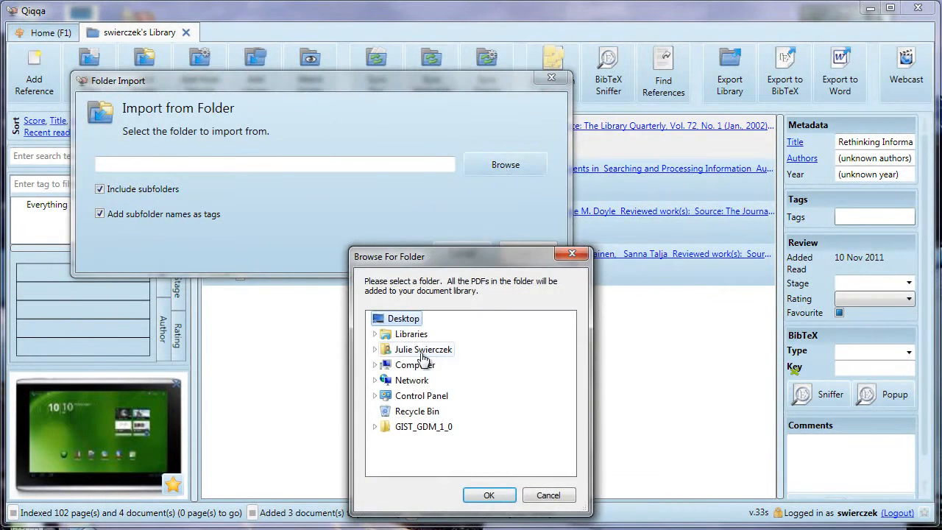
pyautogui.click(375, 350)
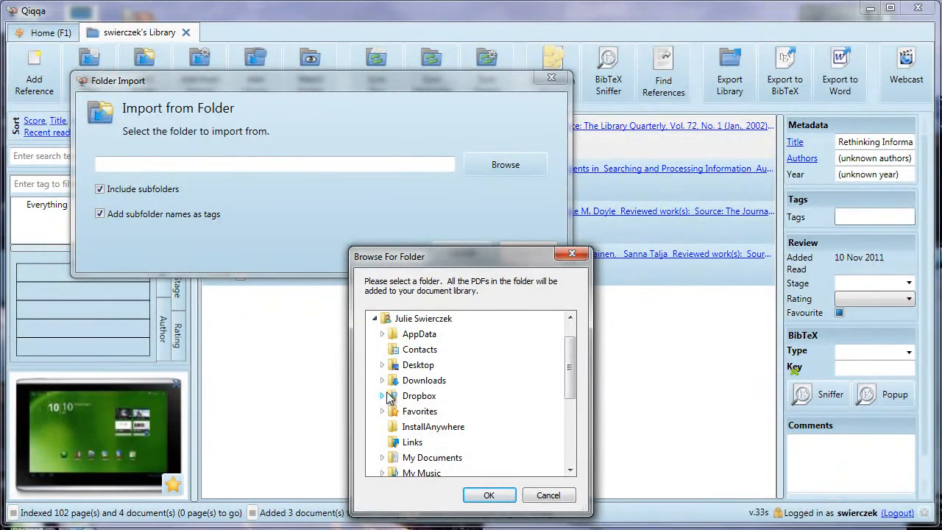
pyautogui.scroll(-1, 389, 398)
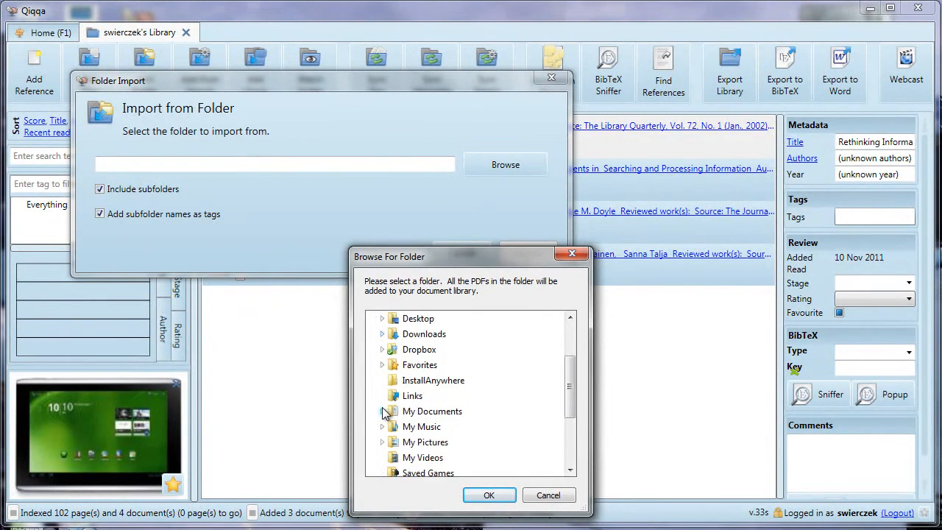
pyautogui.click(381, 411)
pyautogui.scroll(-5, 390, 411)
pyautogui.scroll(-1, 396, 411)
pyautogui.click(445, 381)
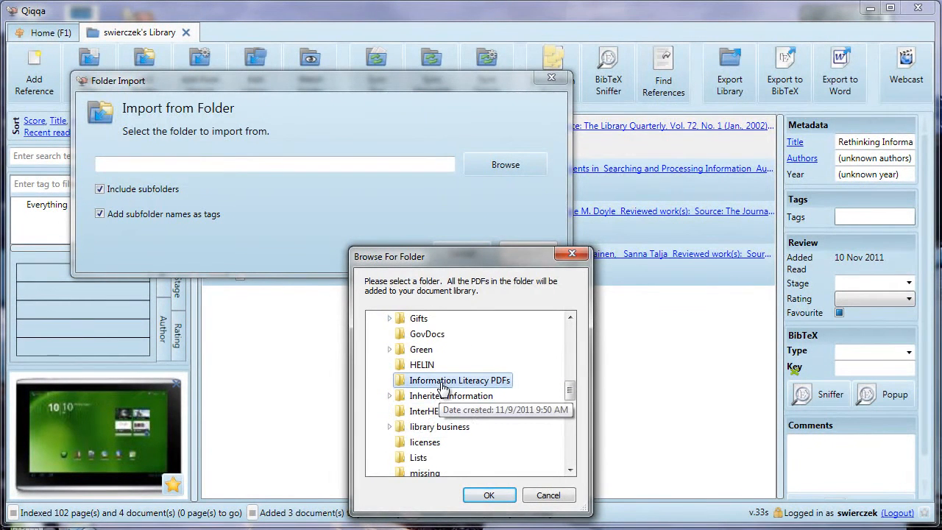
pyautogui.click(490, 496)
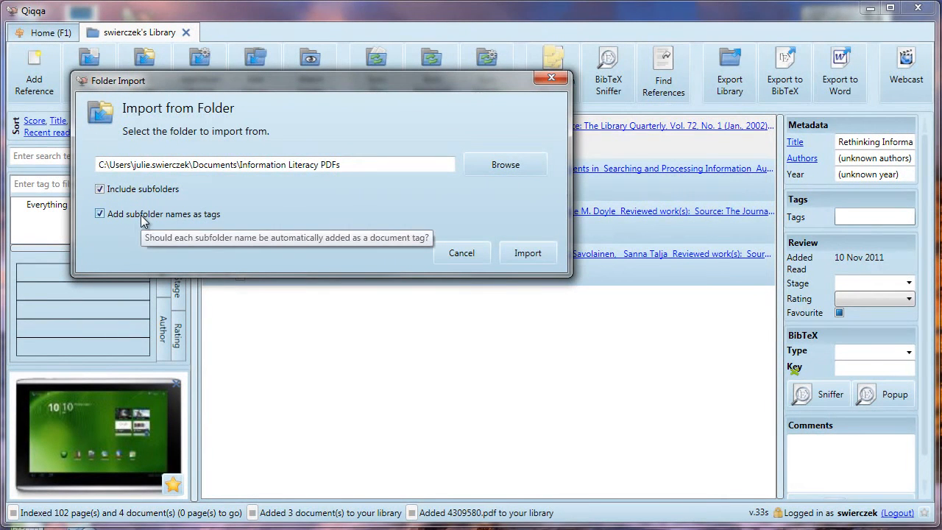
pyautogui.click(526, 252)
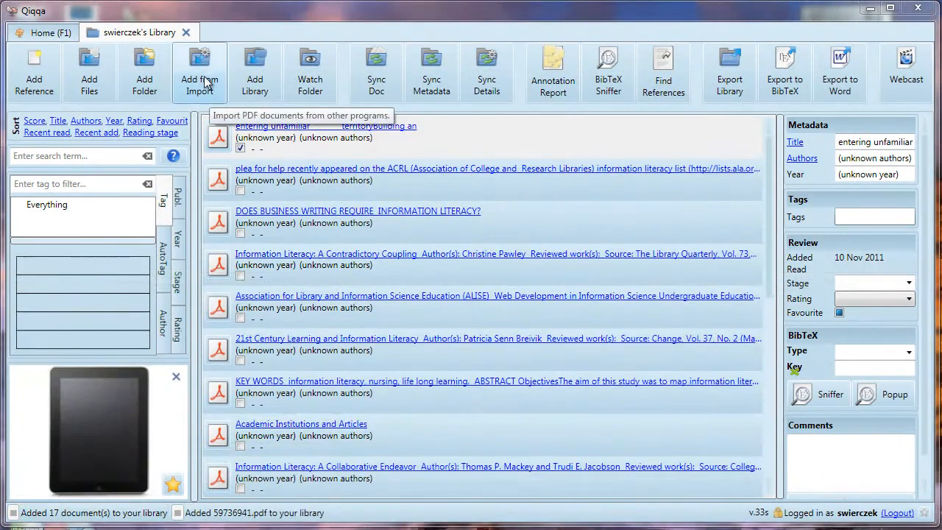
# - View the options for importing from other reference programs and from another library, cancelling both without importing
pyautogui.click(204, 74)
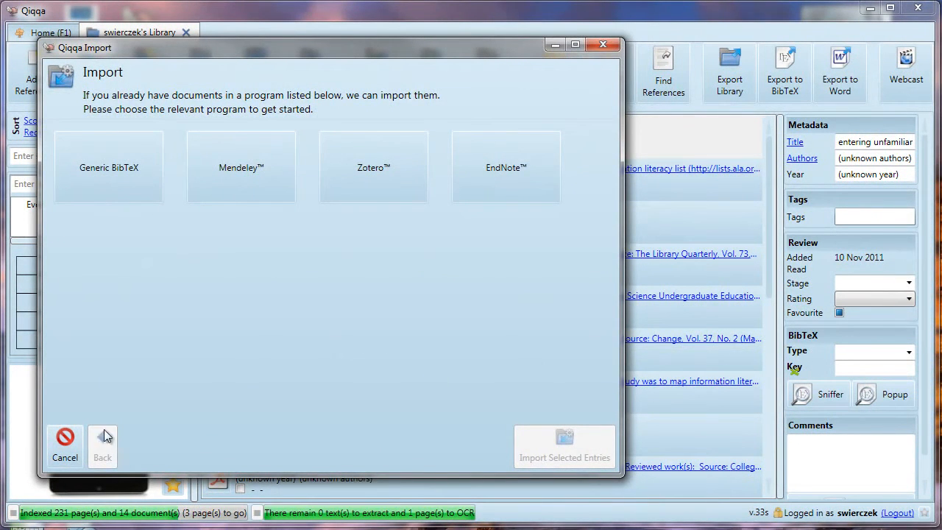
pyautogui.click(63, 452)
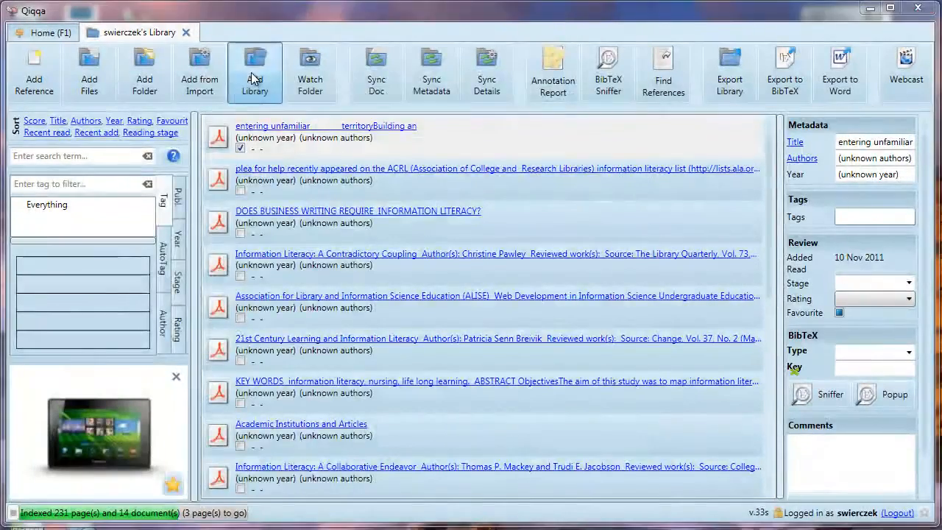
pyautogui.click(251, 72)
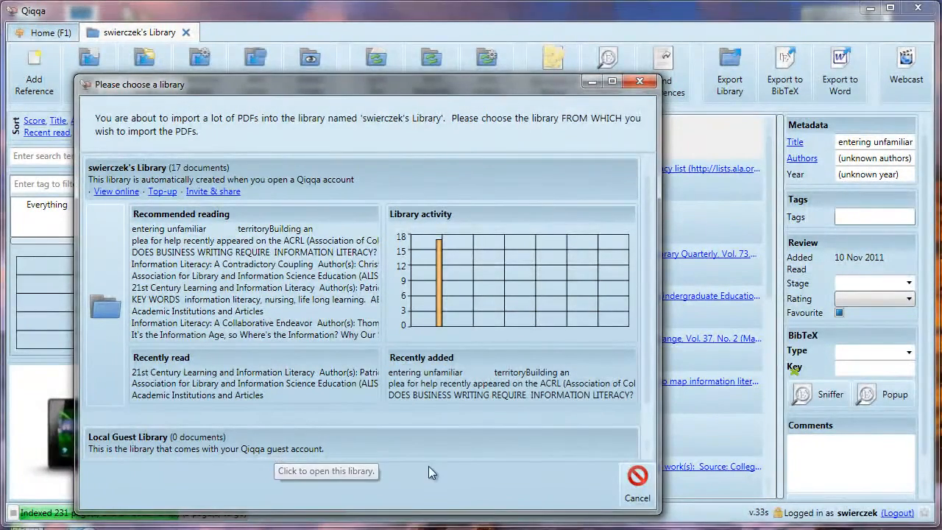
pyautogui.click(638, 487)
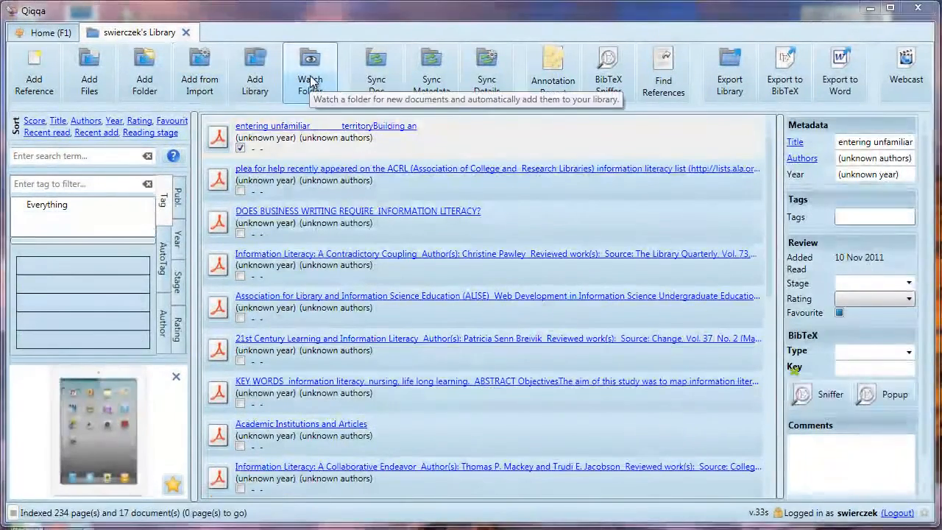
# - Set the Information Literacy PDFs folder in My Documents as the watched folder for new PDFs
pyautogui.click(310, 80)
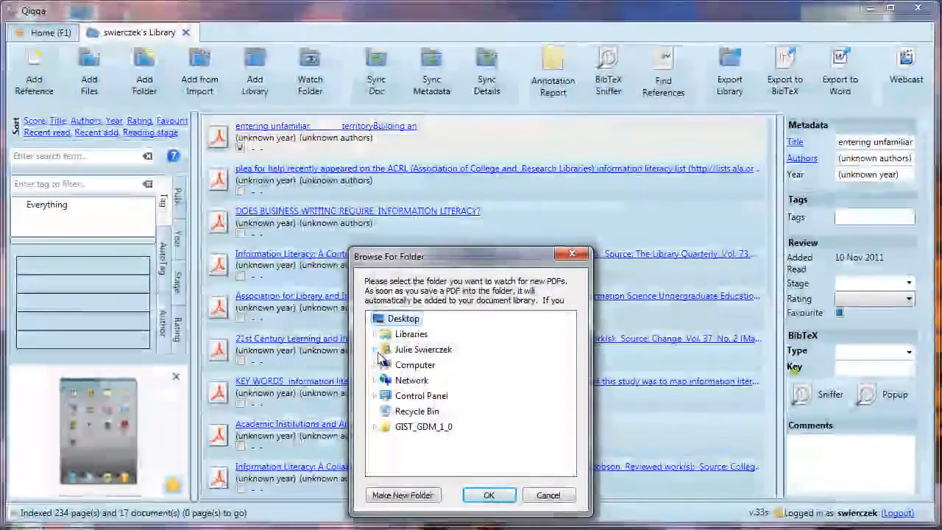
pyautogui.click(377, 352)
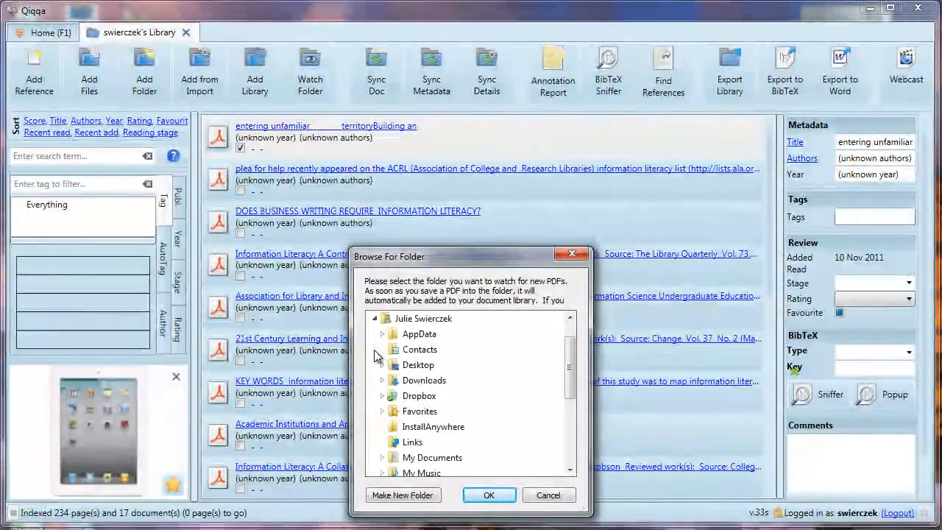
pyautogui.click(382, 456)
pyautogui.scroll(-4, 495, 409)
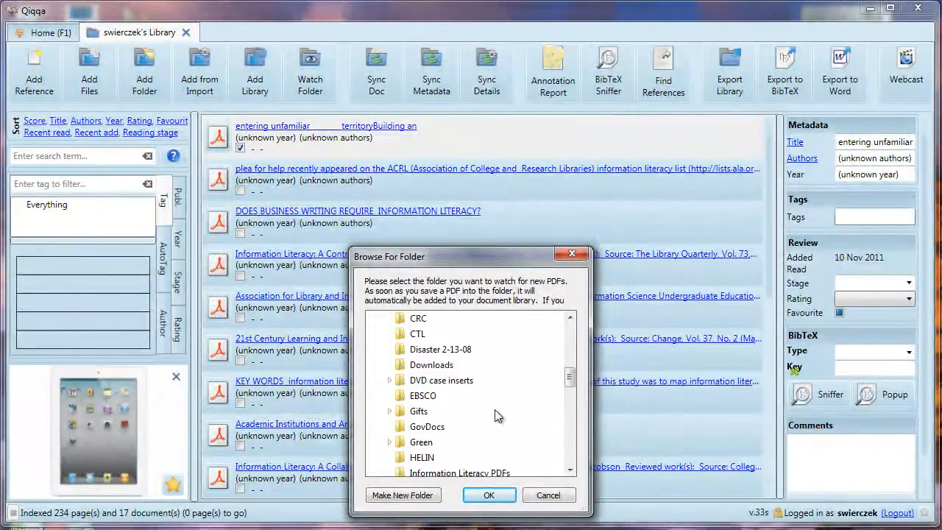
pyautogui.click(474, 427)
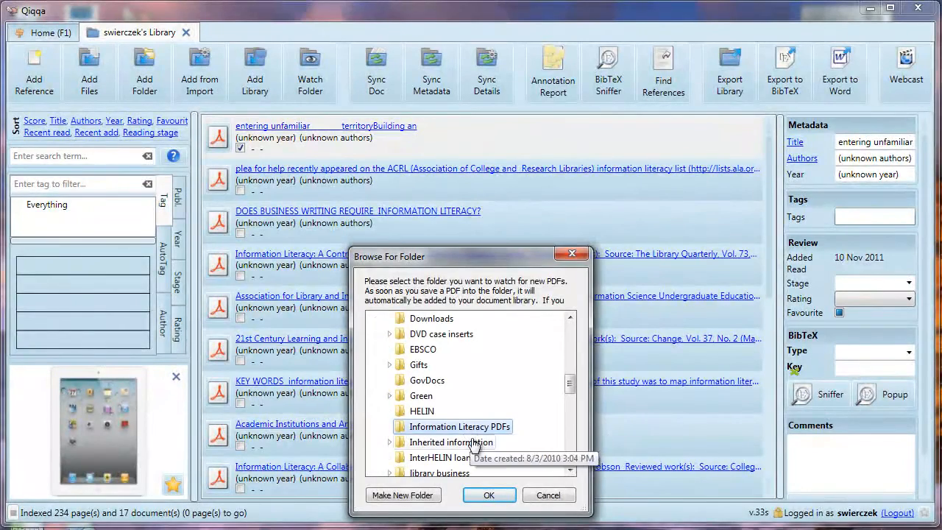
pyautogui.click(489, 495)
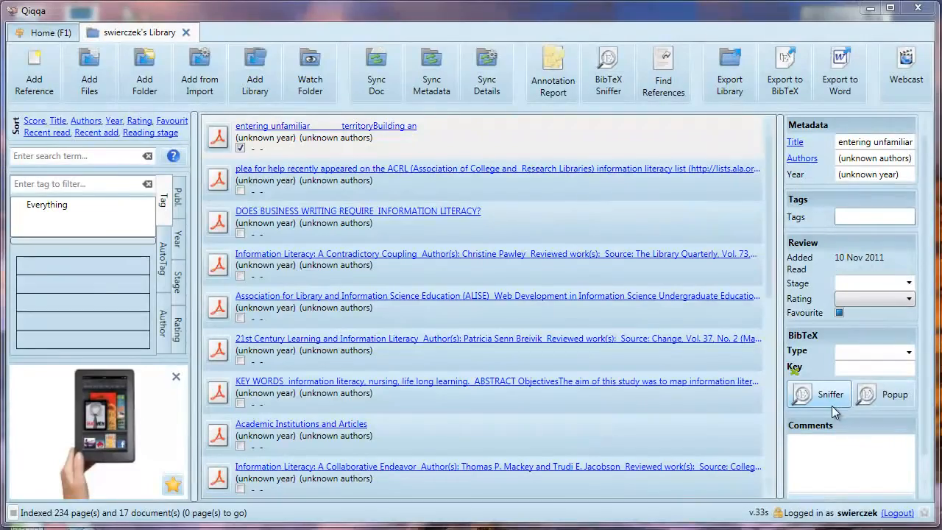
# - Open the BibTeX Sniffer for the selected first document and enlarge its window and PDF preview area
pyautogui.click(826, 399)
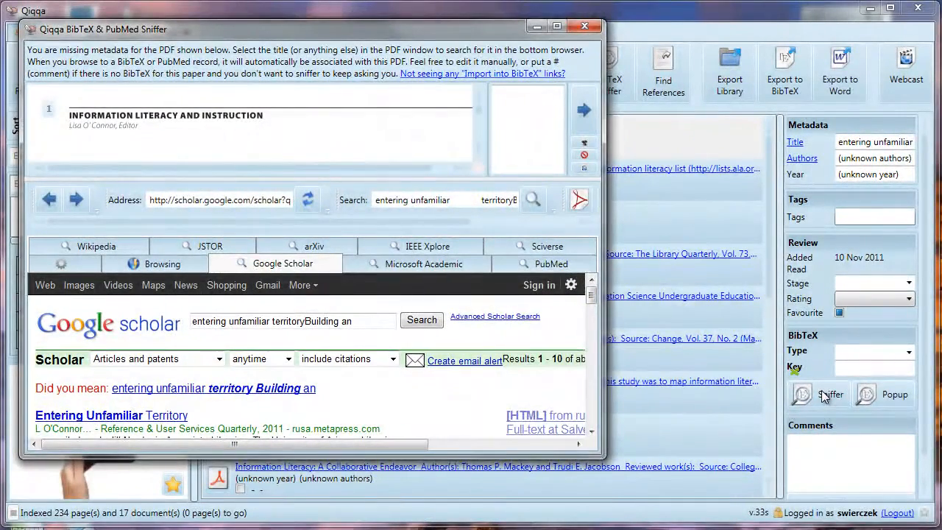
pyautogui.moveTo(600, 455); pyautogui.dragTo(645, 517)
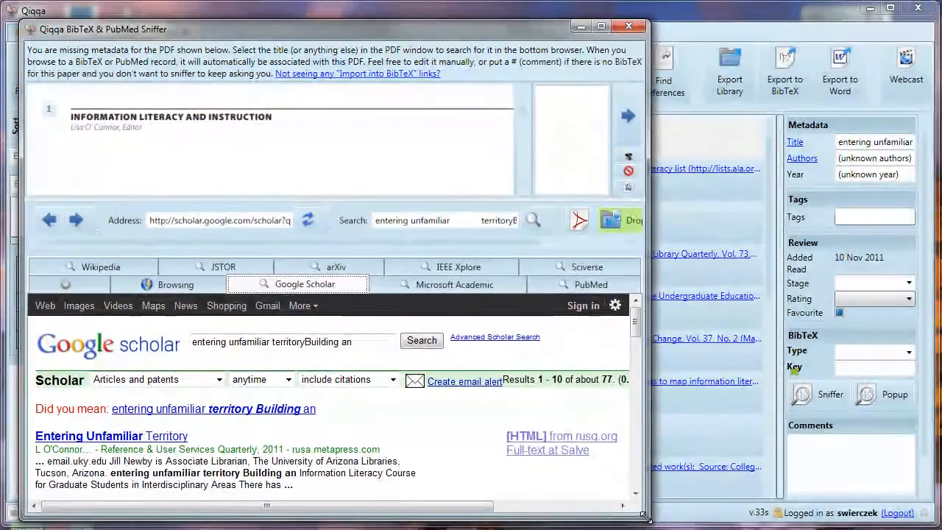
pyautogui.moveTo(401, 202)
pyautogui.mouseDown()
pyautogui.moveTo(402, 224)
pyautogui.moveTo(405, 216)
pyautogui.mouseUp()
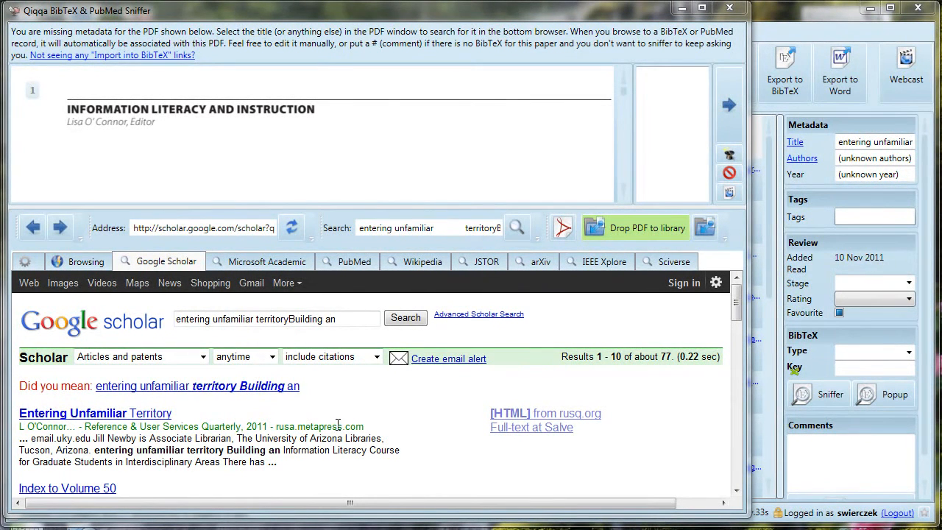
# - Set the Google Scholar preferences to show links for importing citations into BibTeX, and save the preferences
pyautogui.click(716, 284)
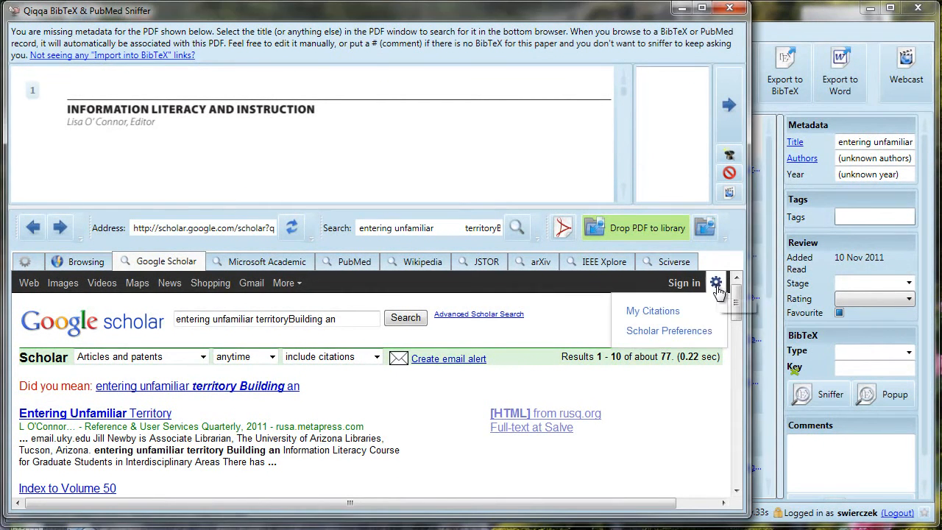
pyautogui.click(685, 332)
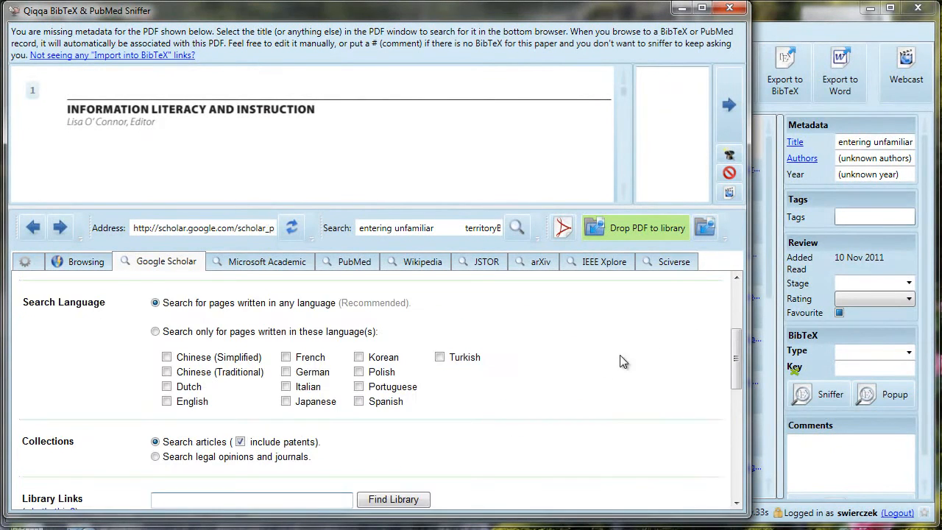
pyautogui.scroll(-5, 594, 368)
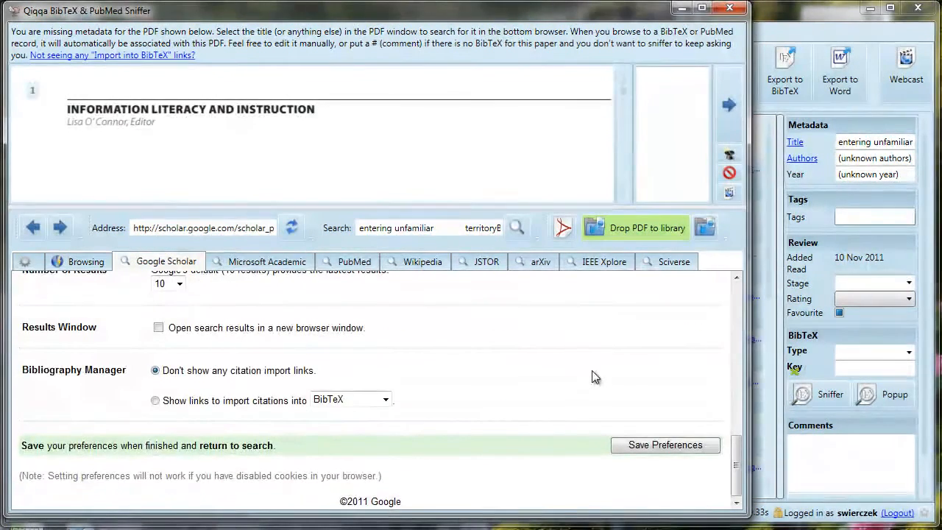
pyautogui.click(155, 401)
pyautogui.click(347, 402)
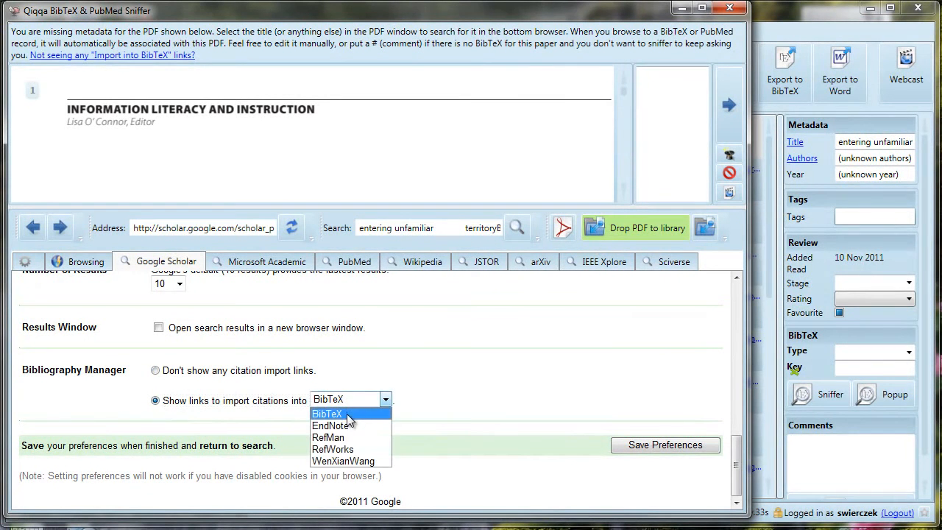
pyautogui.click(345, 417)
pyautogui.click(657, 445)
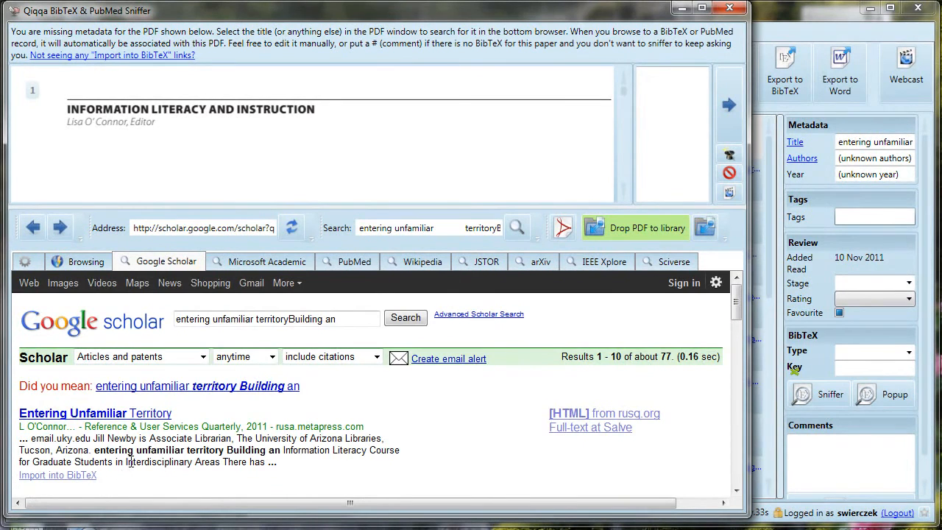
# - Check the Scholar results against the PDF's title and author, import the BibTeX record for "Entering Unfamiliar Territory", and advance to the following PDF
pyautogui.scroll(-3, 129, 465)
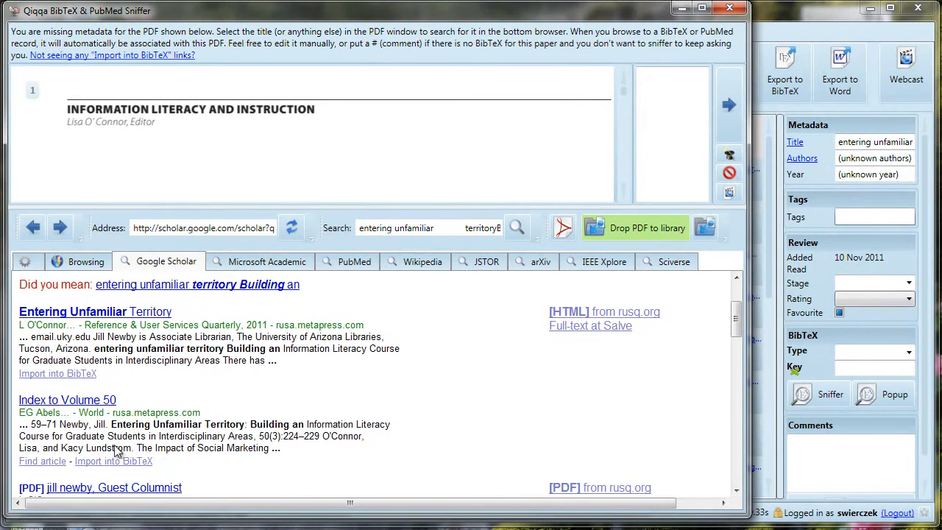
pyautogui.scroll(-3, 216, 468)
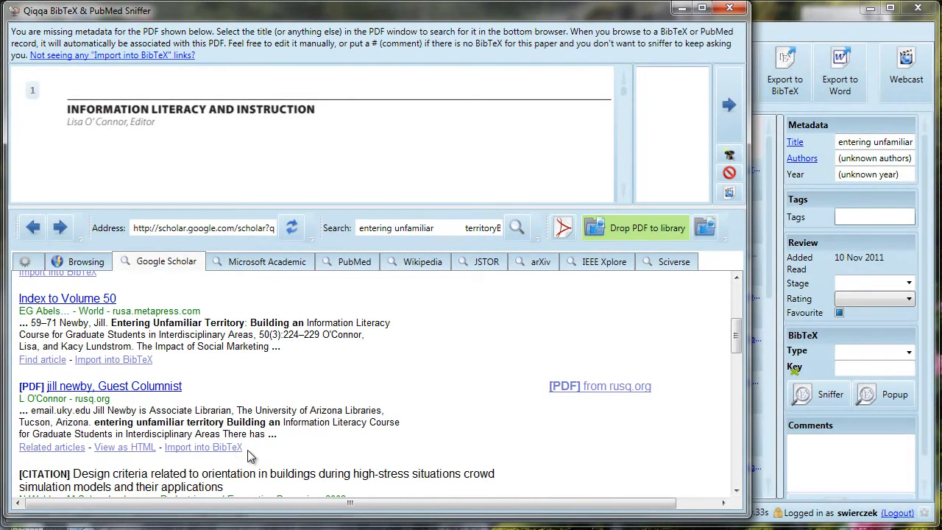
pyautogui.scroll(3, 326, 421)
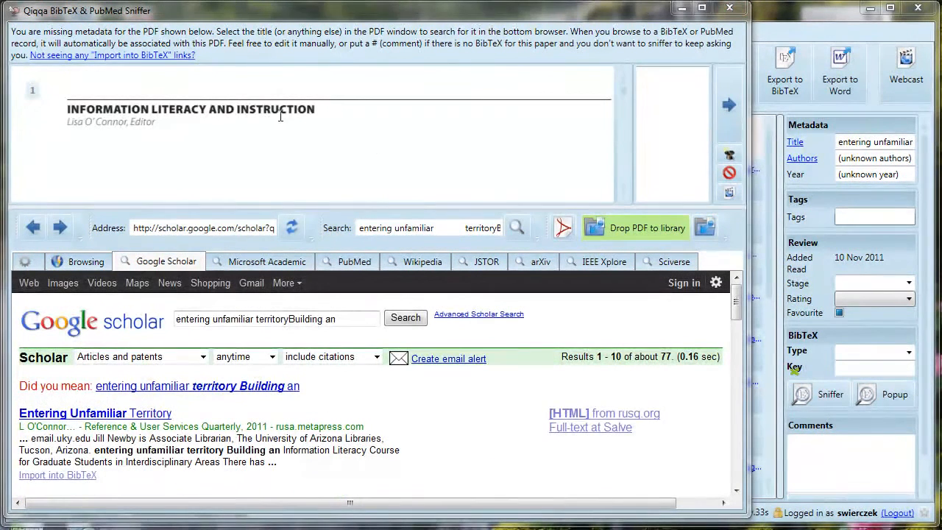
pyautogui.click(624, 193)
pyautogui.click(623, 193)
pyautogui.click(623, 193)
pyautogui.click(622, 193)
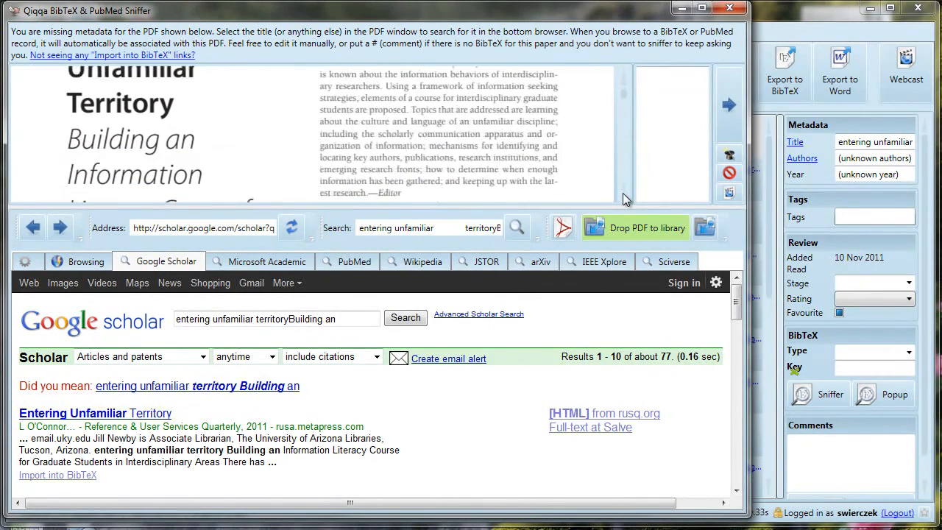
pyautogui.click(623, 193)
pyautogui.click(624, 193)
pyautogui.click(623, 193)
pyautogui.click(623, 193)
pyautogui.click(624, 193)
pyautogui.click(623, 192)
pyautogui.click(623, 193)
pyautogui.click(623, 193)
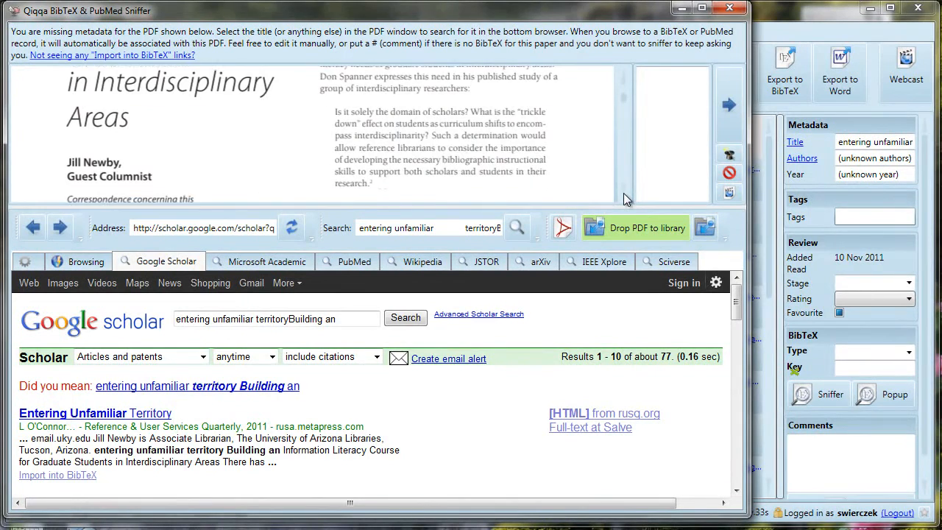
pyautogui.click(623, 193)
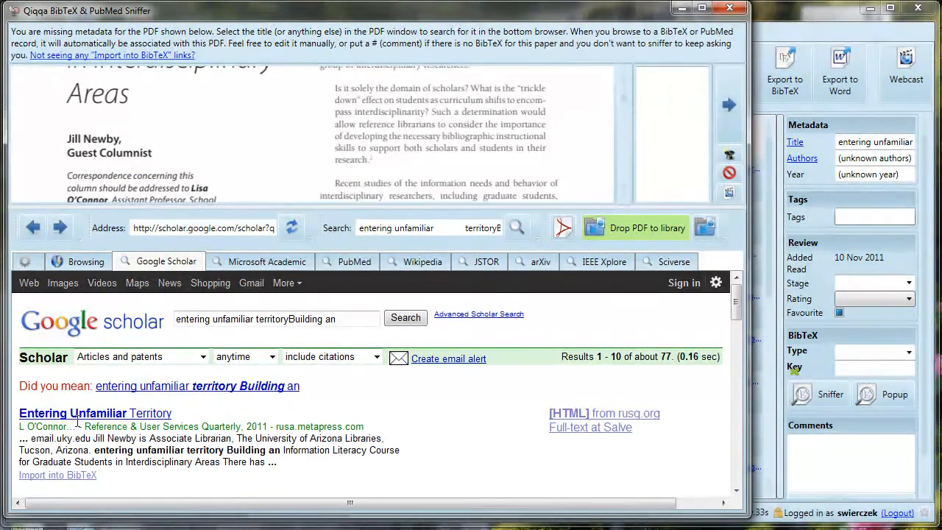
pyautogui.click(70, 475)
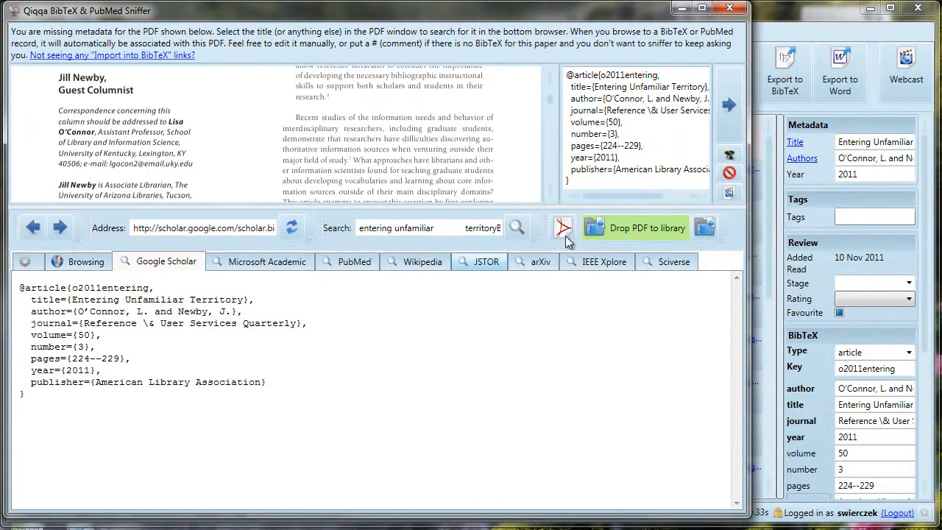
pyautogui.click(736, 119)
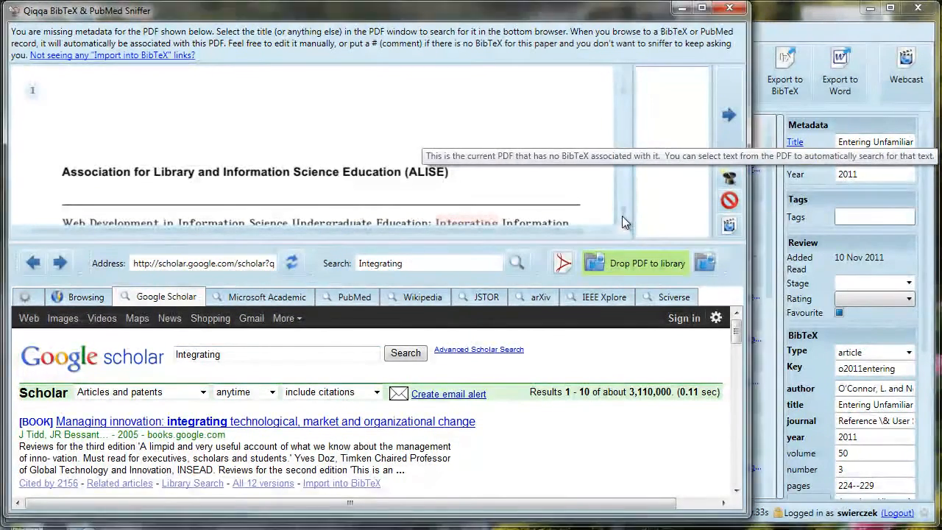
# - Search Scholar with the PDF's full title, beginning "Web Development in Information Science Undergraduate Education", and import the matching BibTeX record before advancing
pyautogui.scroll(-2, 622, 217)
pyautogui.scroll(-5, 622, 217)
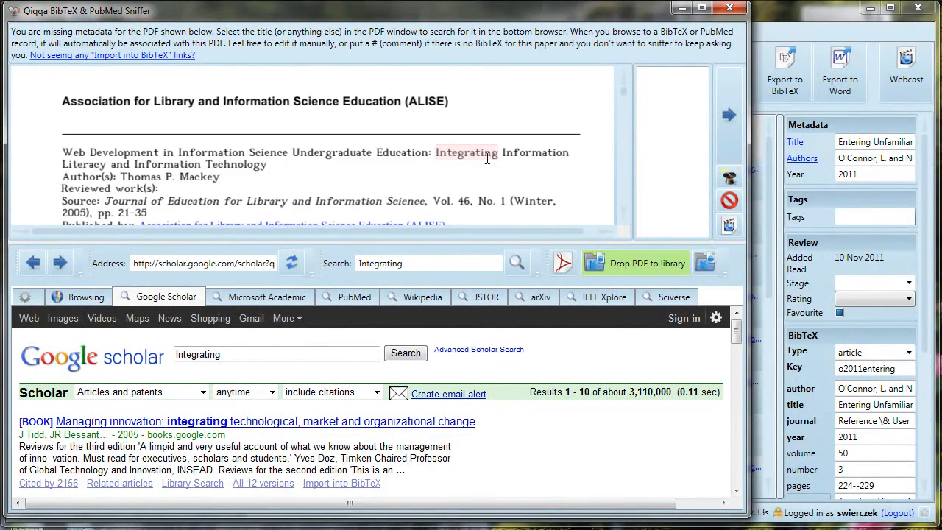
pyautogui.moveTo(220, 355); pyautogui.dragTo(170, 358)
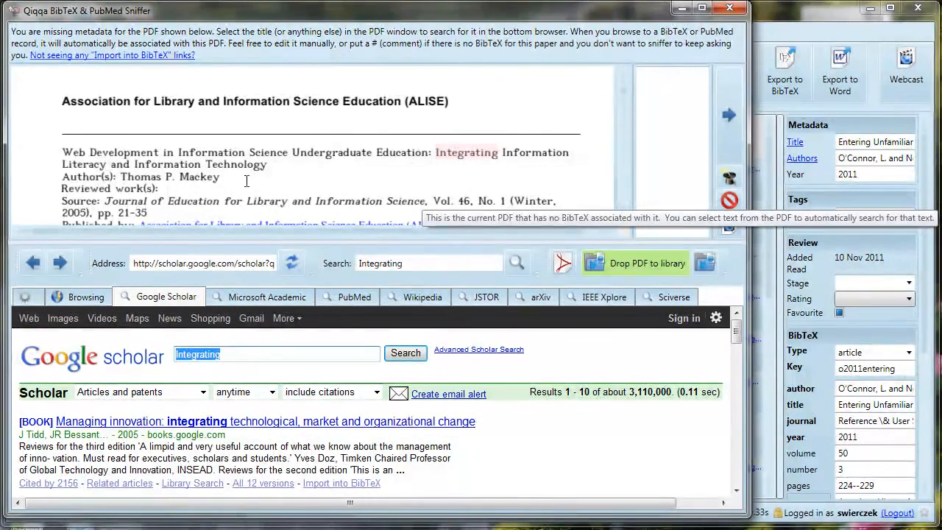
pyautogui.moveTo(63, 150); pyautogui.dragTo(266, 165)
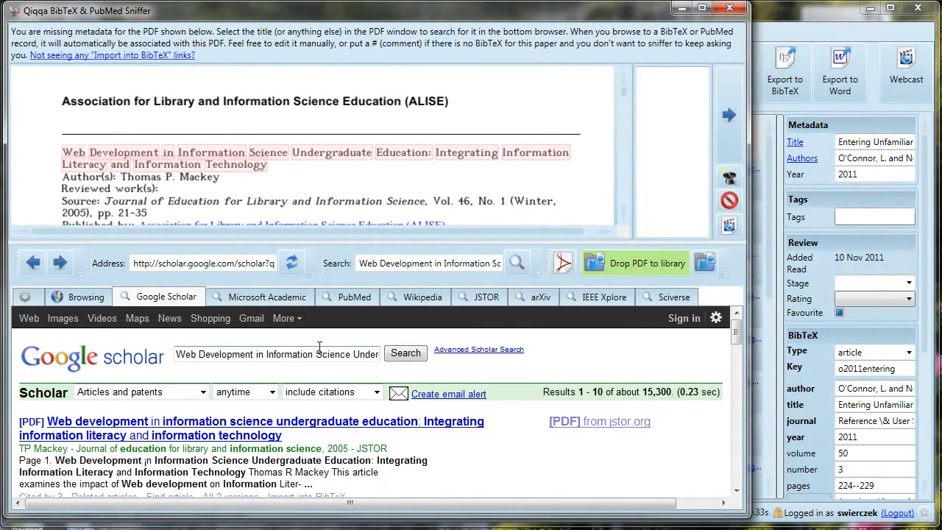
pyautogui.moveTo(177, 355); pyautogui.dragTo(406, 368)
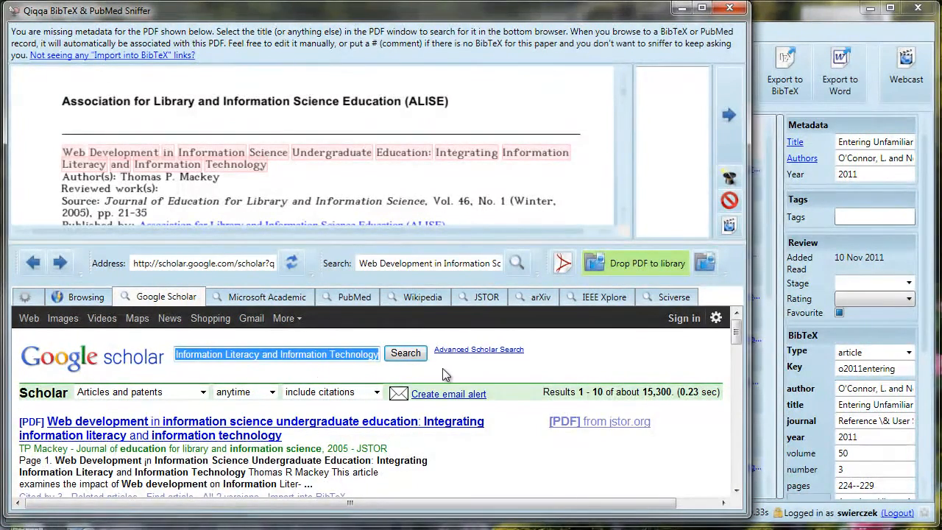
pyautogui.click(440, 464)
pyautogui.scroll(-2, 393, 446)
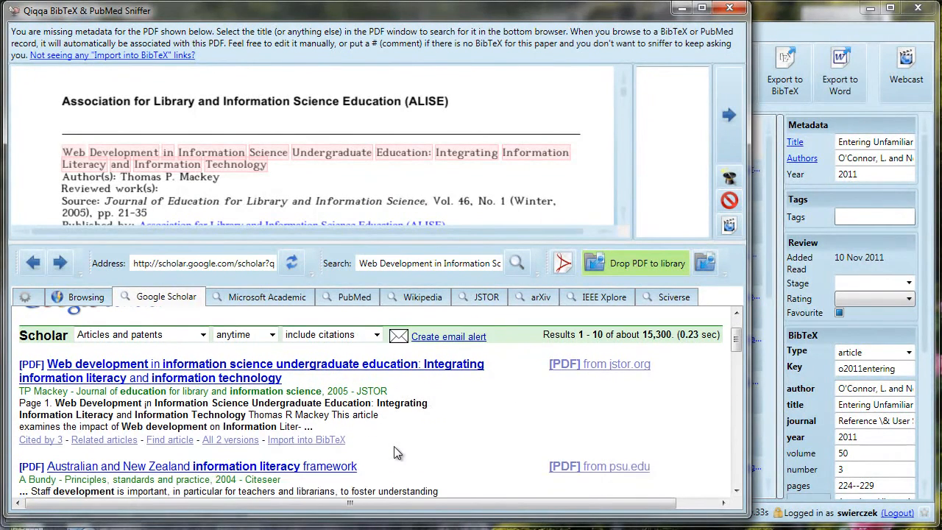
pyautogui.click(308, 440)
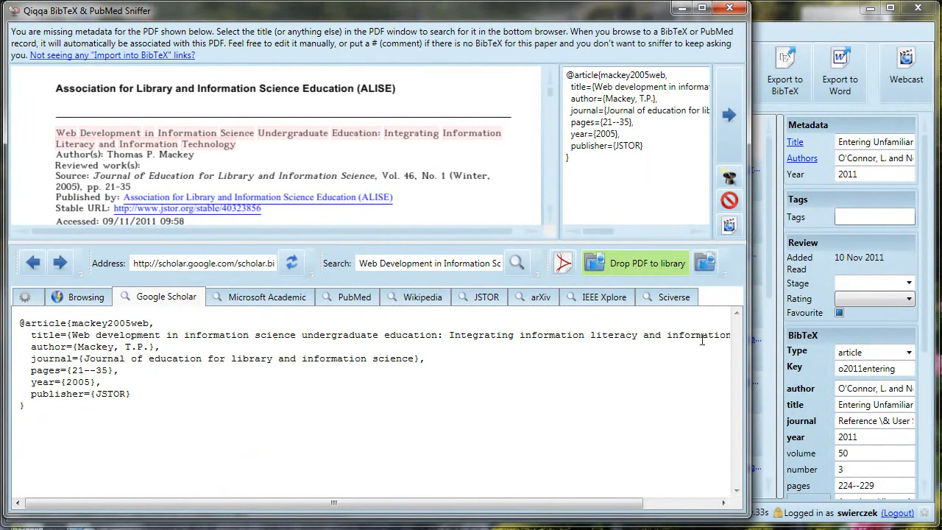
pyautogui.click(728, 116)
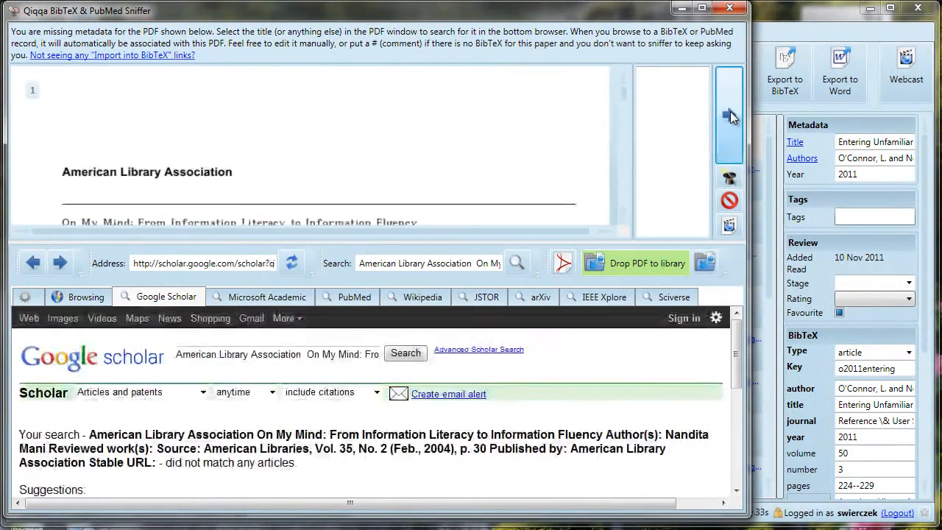
# - Skip the "On My Mind" PDF and import the BibTeX record for "Information Literacy: A Contradictory Coupling", searching by the title selected in the PDF
pyautogui.click(728, 116)
pyautogui.moveTo(352, 437); pyautogui.dragTo(26, 414)
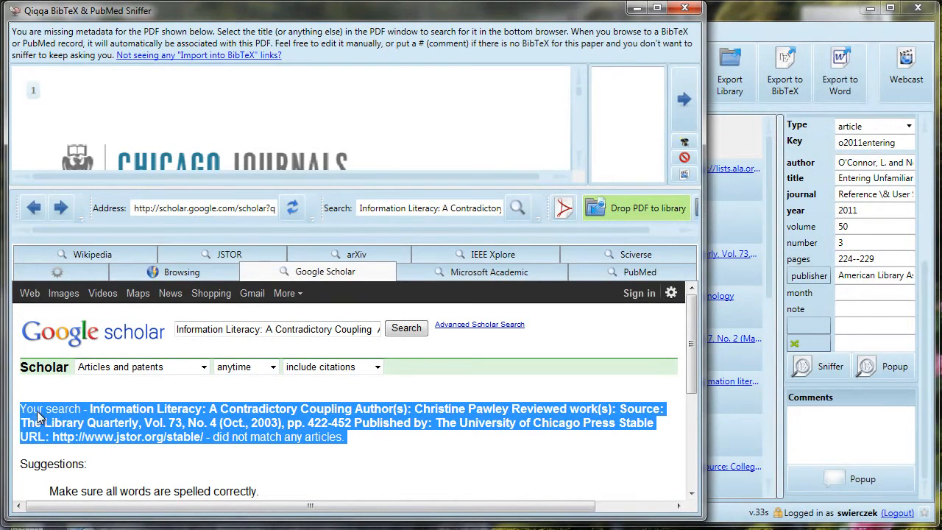
pyautogui.scroll(-2, 579, 159)
pyautogui.scroll(-3, 579, 159)
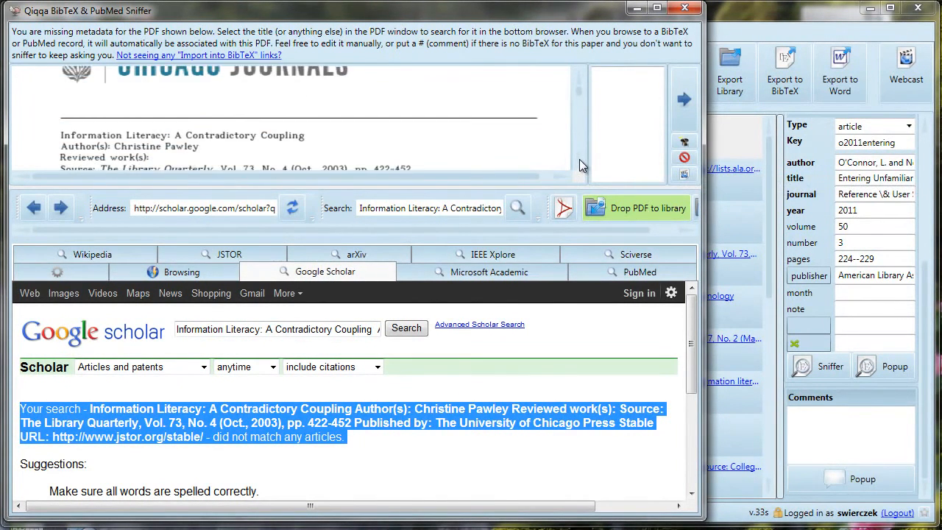
pyautogui.moveTo(307, 124); pyautogui.dragTo(81, 127)
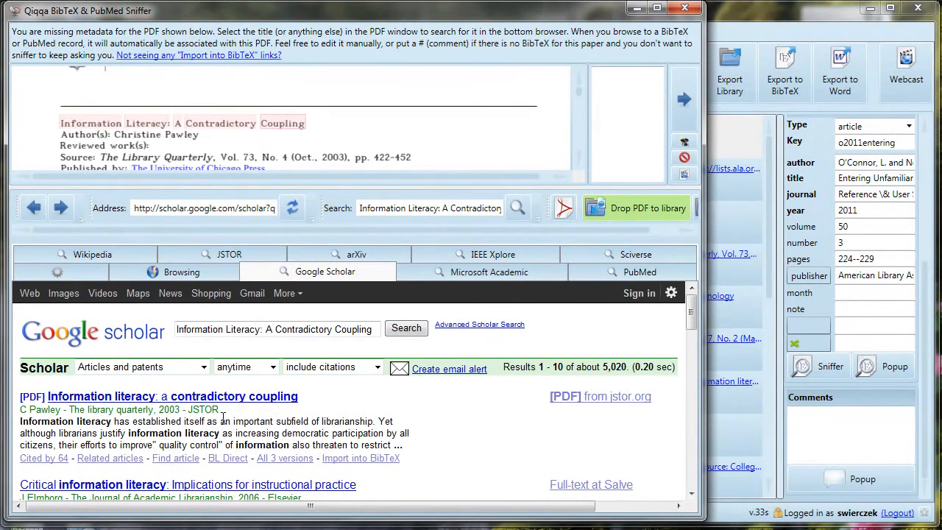
pyautogui.click(356, 459)
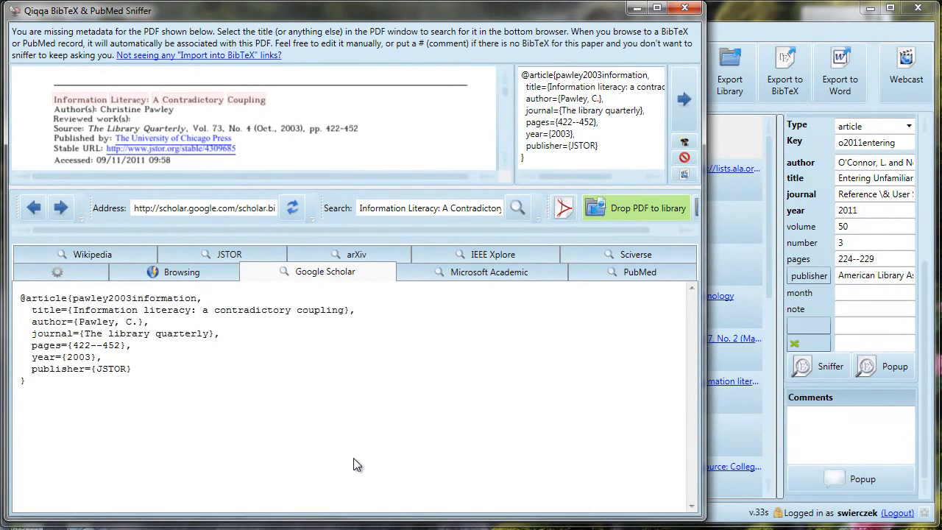
pyautogui.click(684, 99)
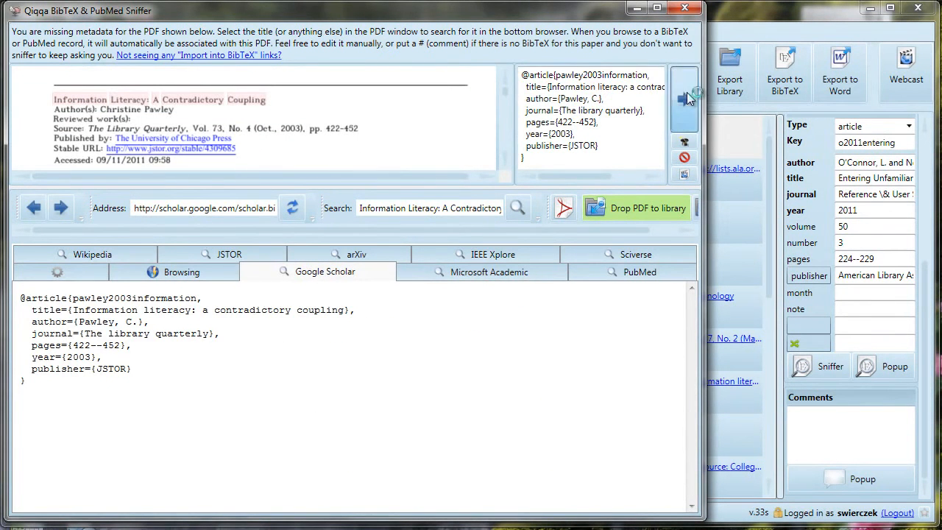
# - Widen the Sniffer window and import the BibTeX record for "Economic Literacy among Corporate Employees", searching by the title selected in the PDF
pyautogui.moveTo(704, 247); pyautogui.dragTo(753, 245)
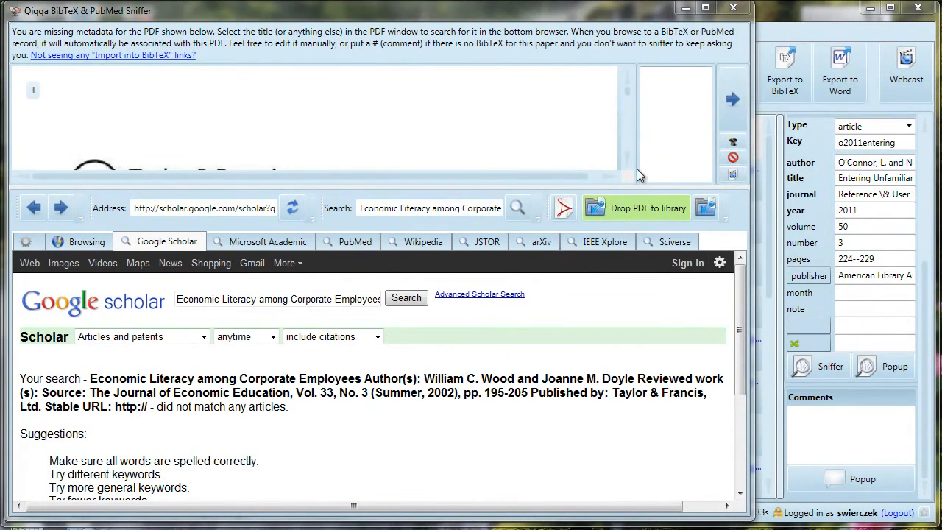
pyautogui.scroll(-3, 626, 163)
pyautogui.scroll(-1, 626, 163)
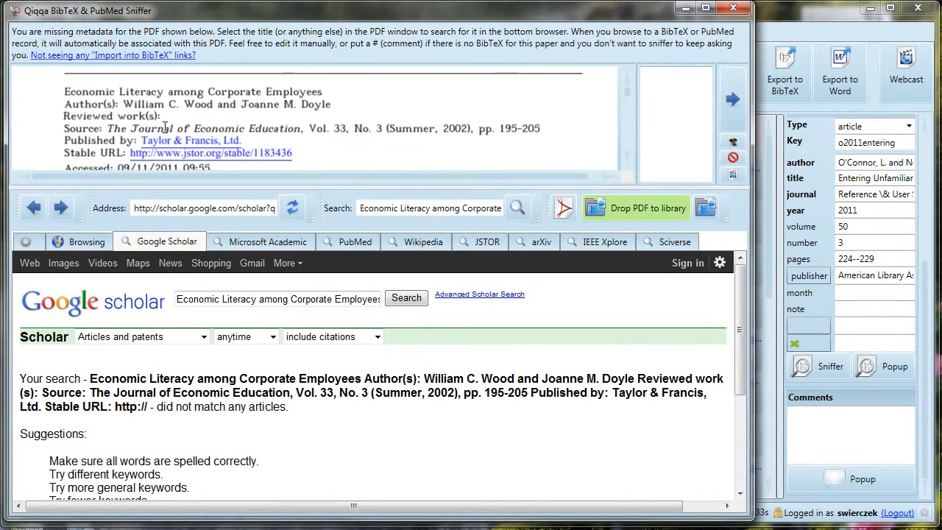
pyautogui.moveTo(64, 90); pyautogui.dragTo(318, 91)
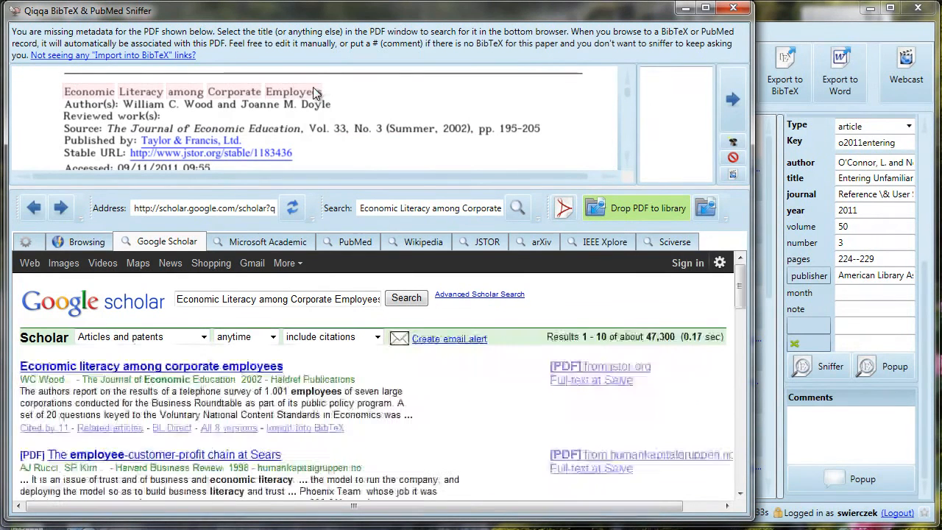
pyautogui.click(314, 428)
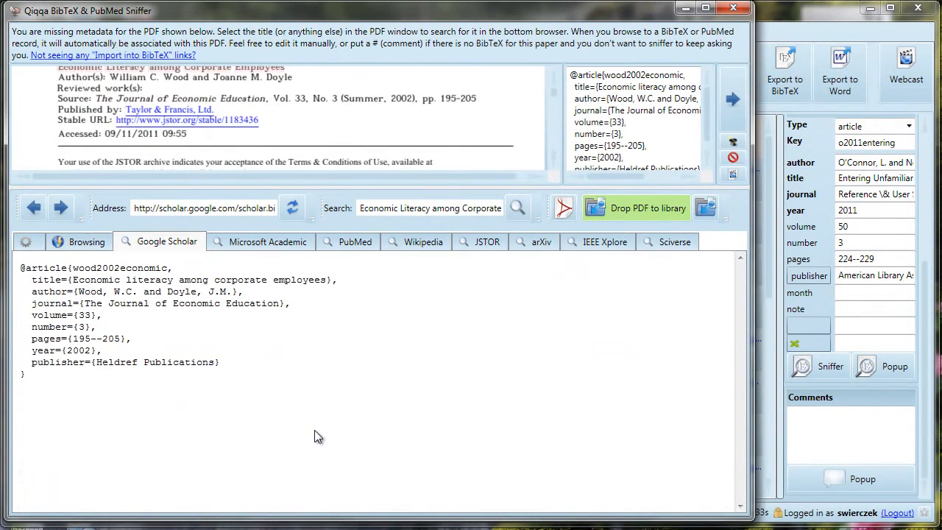
pyautogui.click(732, 101)
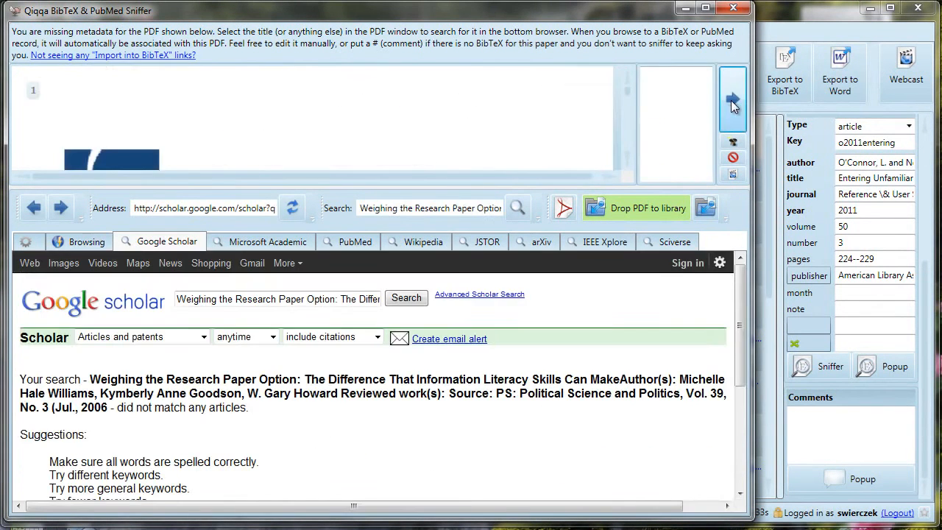
# - Turn on automatic BibTeX retrieval and try it with text selected in the "Weighing the Research Paper Option" PDF
pyautogui.click(731, 144)
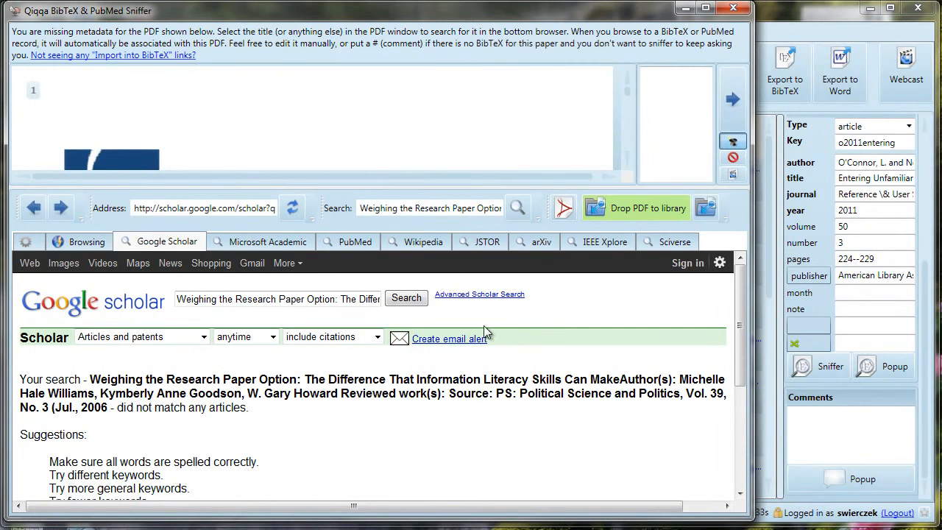
pyautogui.scroll(-5, 308, 122)
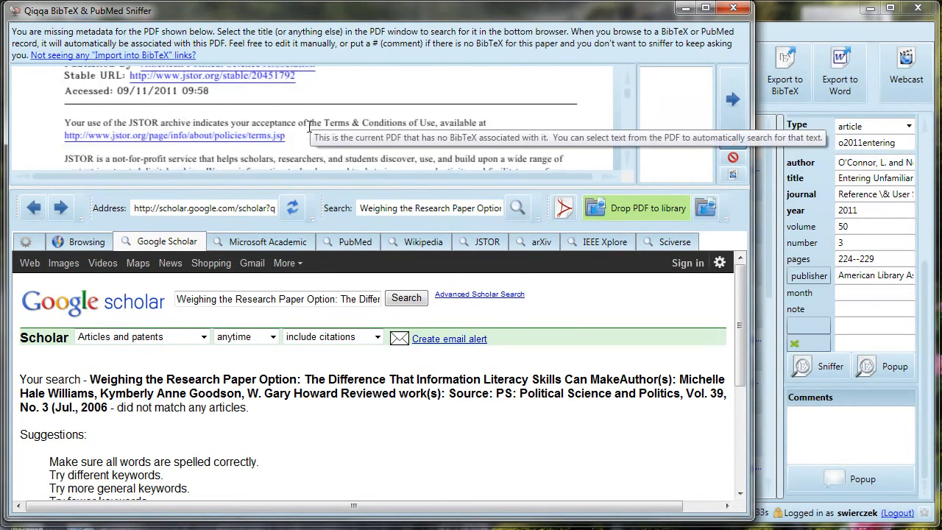
pyautogui.scroll(1, 270, 127)
pyautogui.moveTo(65, 74); pyautogui.dragTo(99, 86)
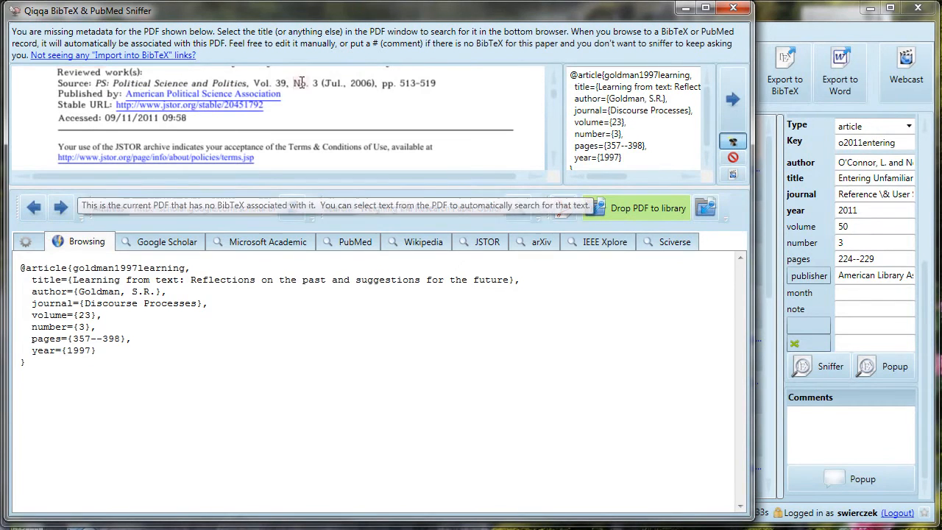
# - Retrieve the BibTeX record automatically from the selected title "Weighing the Research Paper Option: The Difference That Information Literacy Skills" and advance to another PDF
pyautogui.moveTo(292, 82); pyautogui.dragTo(303, 90)
pyautogui.scroll(1, 275, 108)
pyautogui.moveTo(97, 123); pyautogui.dragTo(464, 112)
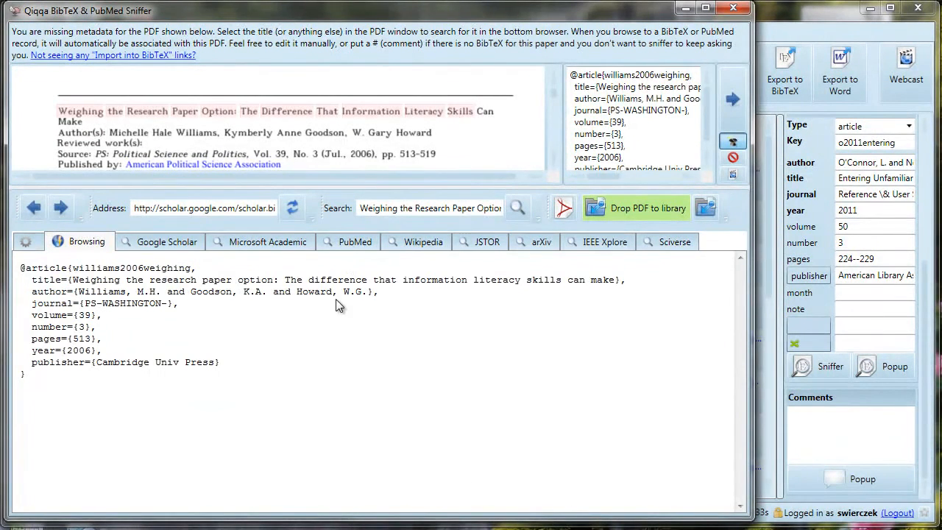
pyautogui.click(729, 111)
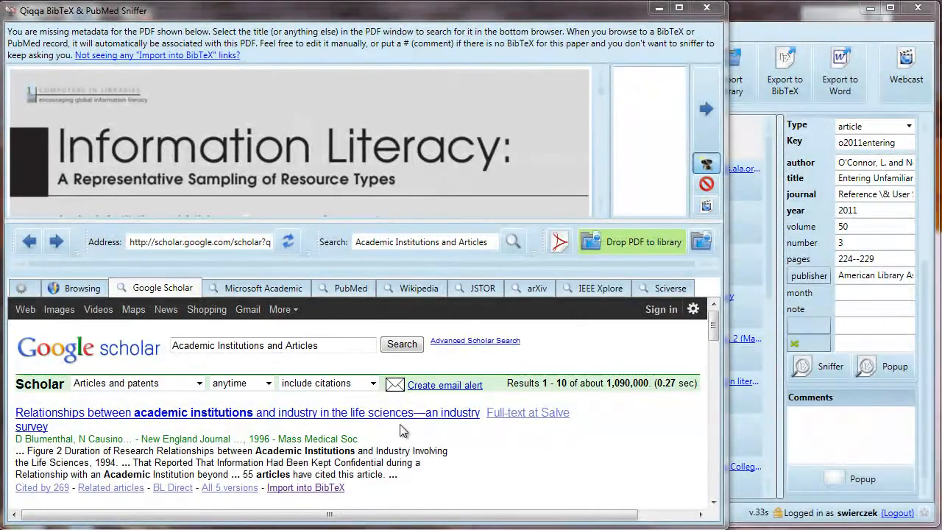
# - Try to retrieve the BibTeX record from the selected title "Information Literacy: A Representative Sampling of Resource Types" and check the title it returns
pyautogui.moveTo(65, 146); pyautogui.dragTo(388, 193)
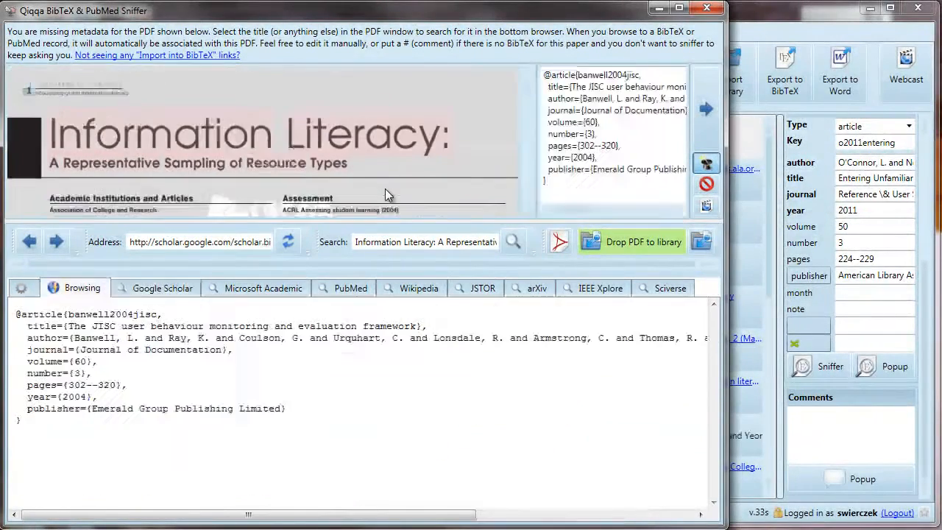
pyautogui.moveTo(424, 326); pyautogui.dragTo(61, 331)
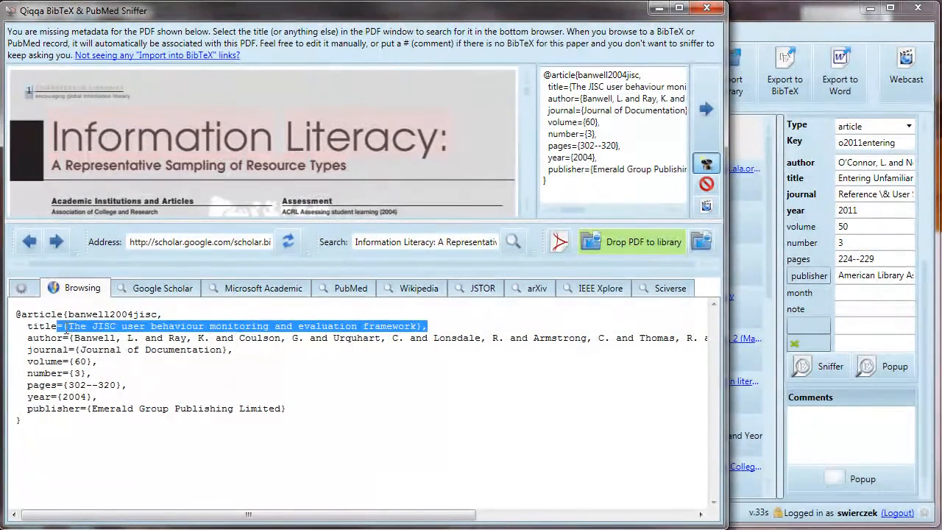
# - Retry the BibTeX search with the query "Information Literacy Computer in libraries"
pyautogui.click(361, 244)
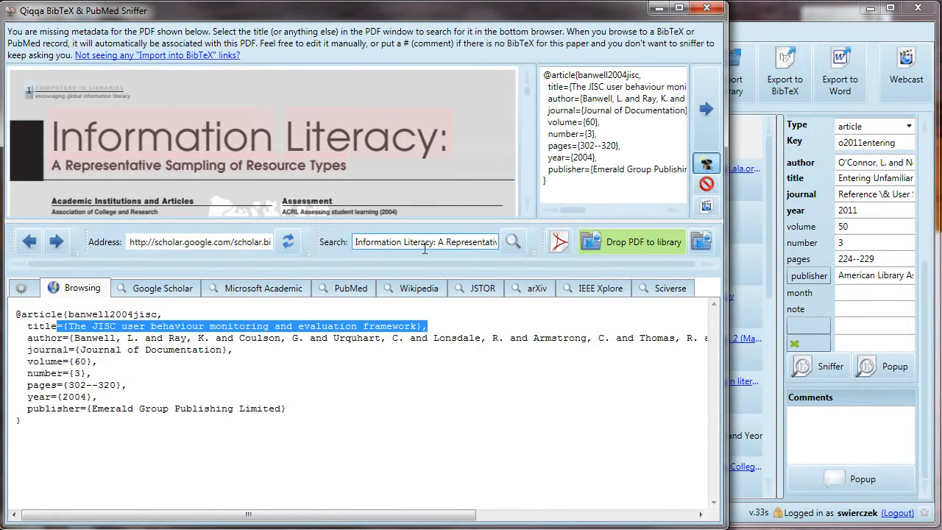
pyautogui.moveTo(432, 243); pyautogui.dragTo(451, 245)
pyautogui.hotkey('shift', 'End')
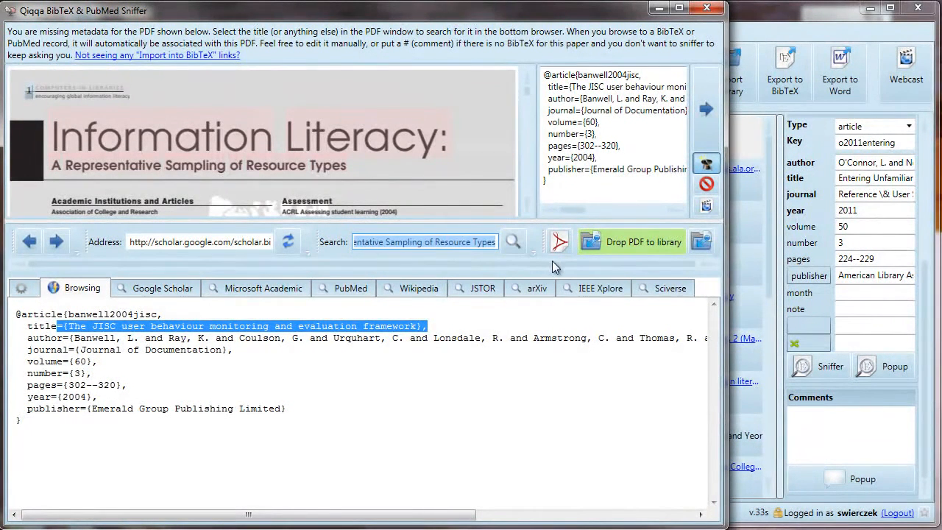
pyautogui.press('BackSpace')
pyautogui.write('y Computer in libraries')
pyautogui.press('Return')
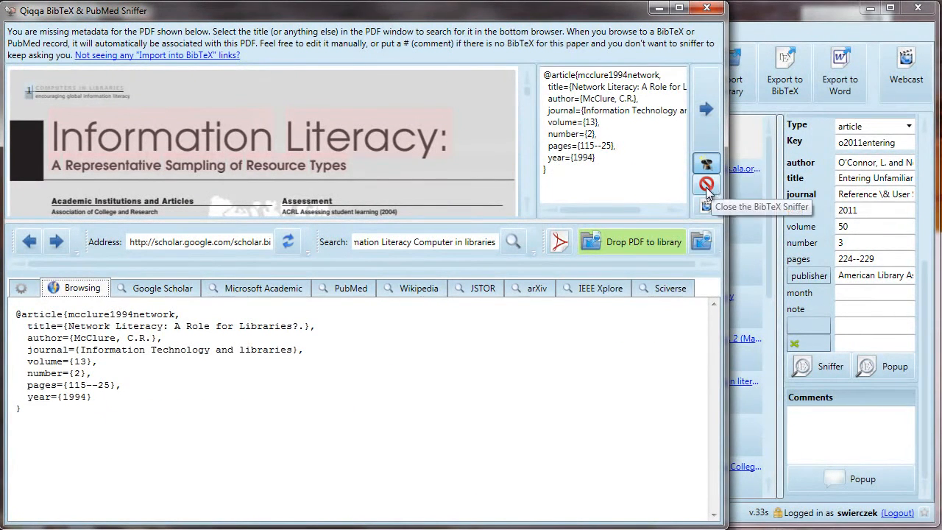
# - Clear the mismatched BibTeX record from the "Information Literacy: A Representative Sampling of Resource Types" PDF and advance to another PDF
pyautogui.moveTo(590, 171); pyautogui.dragTo(524, 63)
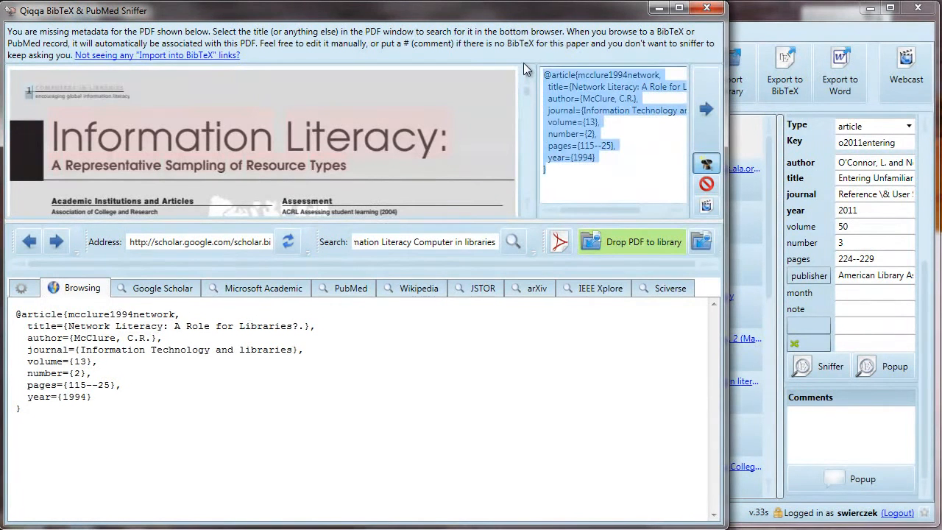
pyautogui.press('Delete')
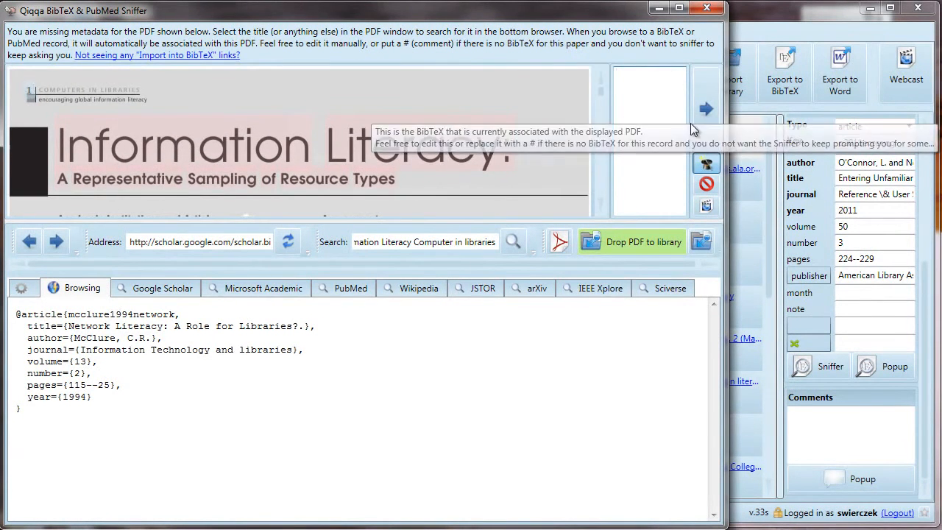
pyautogui.click(700, 118)
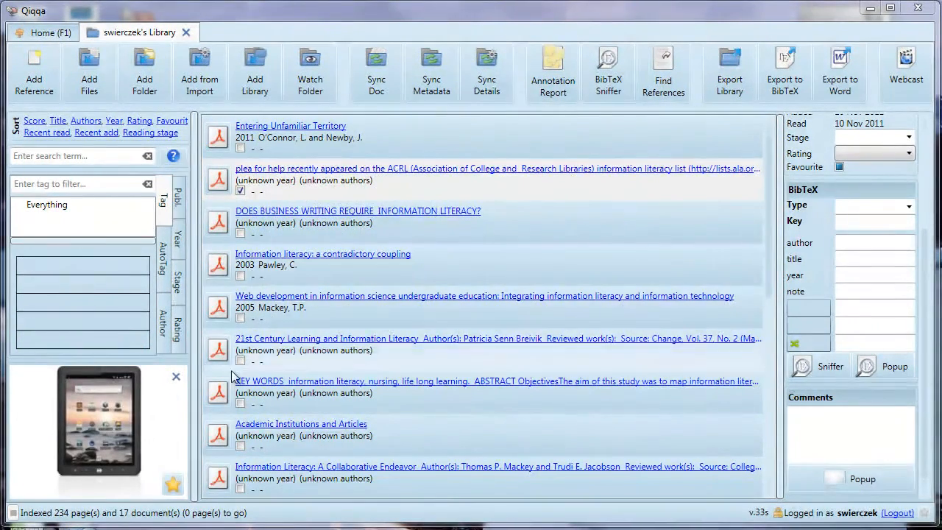
# - Open the "Academic Institutions and Articles" PDF from the library and set its BibTeX type to article
pyautogui.moveTo(226, 439)
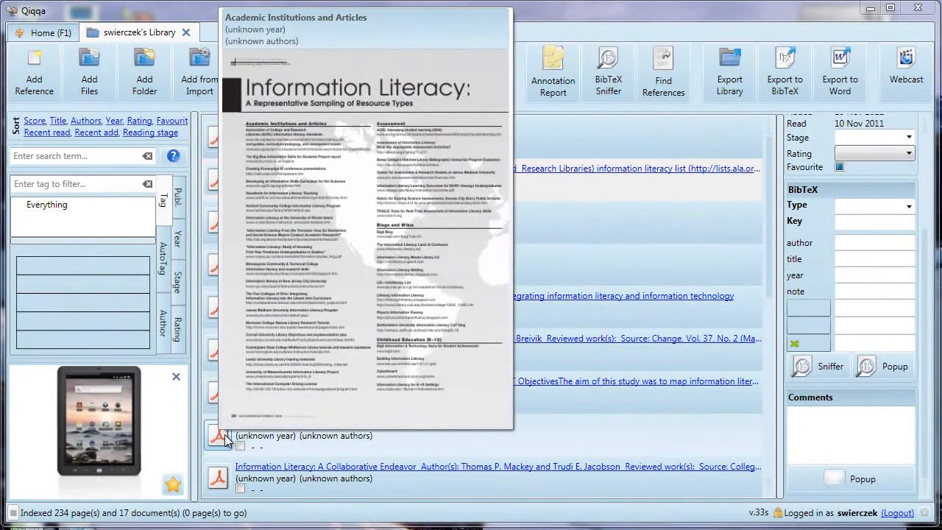
pyautogui.moveTo(217, 401)
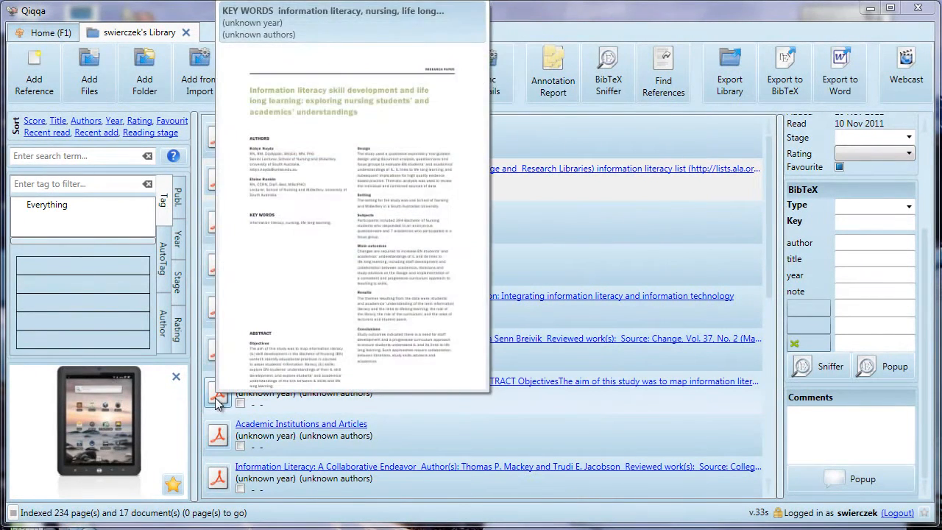
pyautogui.moveTo(218, 357)
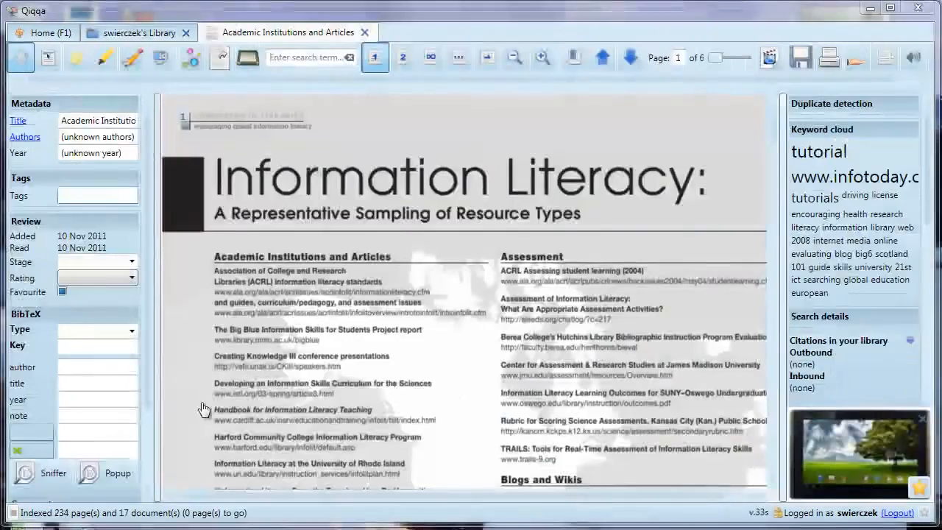
pyautogui.click(131, 331)
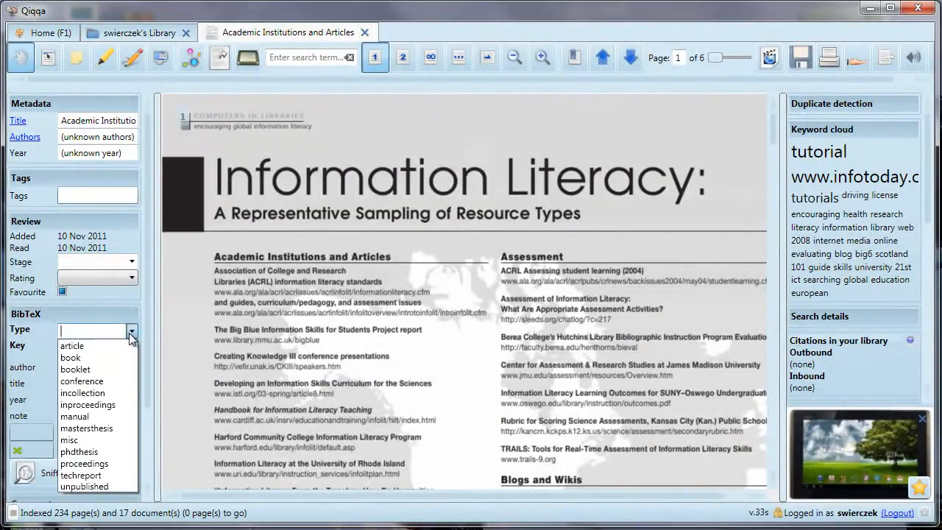
pyautogui.click(113, 345)
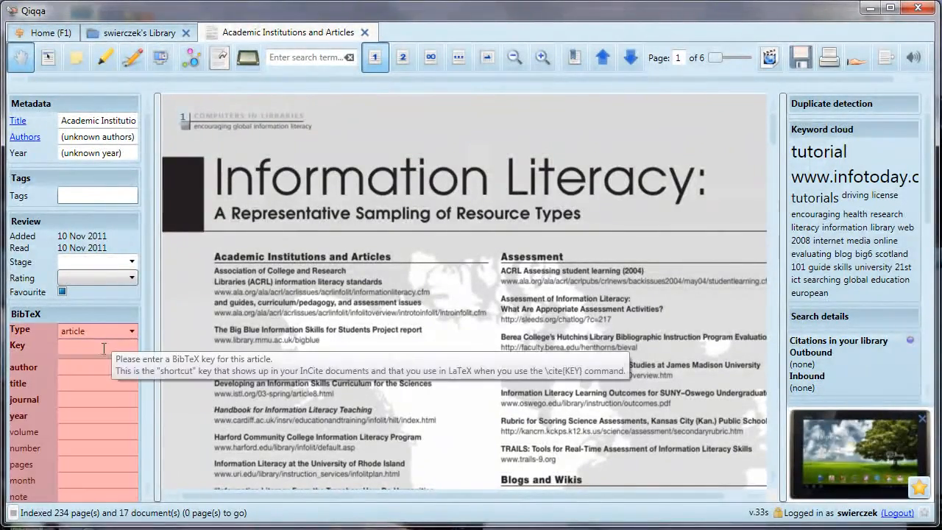
pyautogui.click(88, 368)
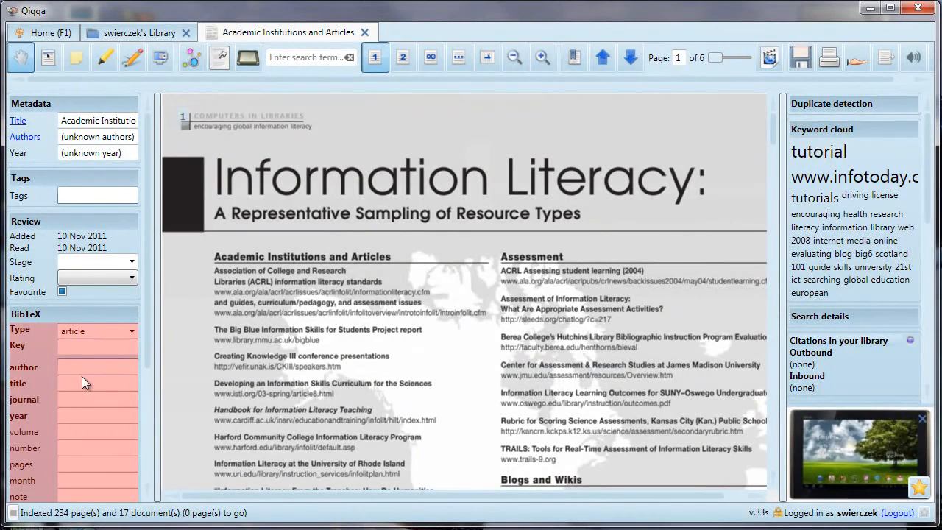
# - Set the BibTeX title to "Information literacy: a representative sampling of resource types"
pyautogui.click(82, 383)
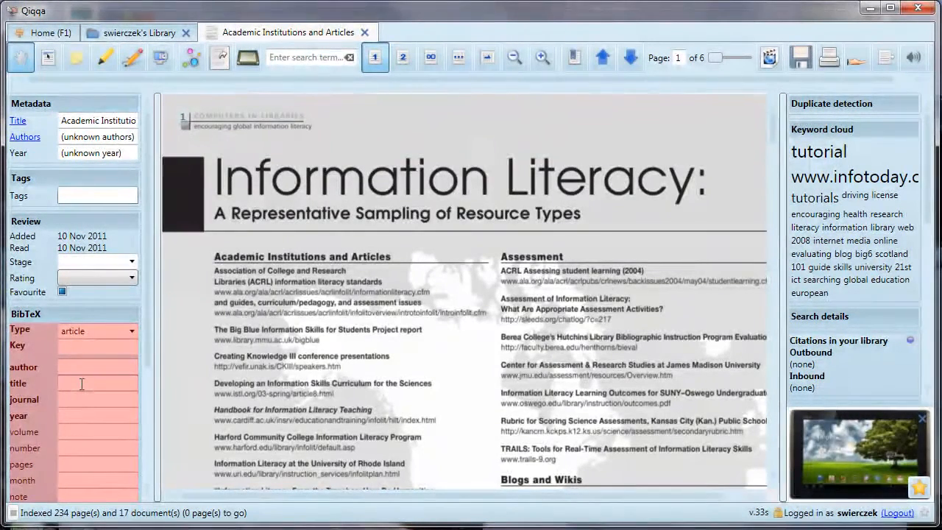
pyautogui.write('Informayion')
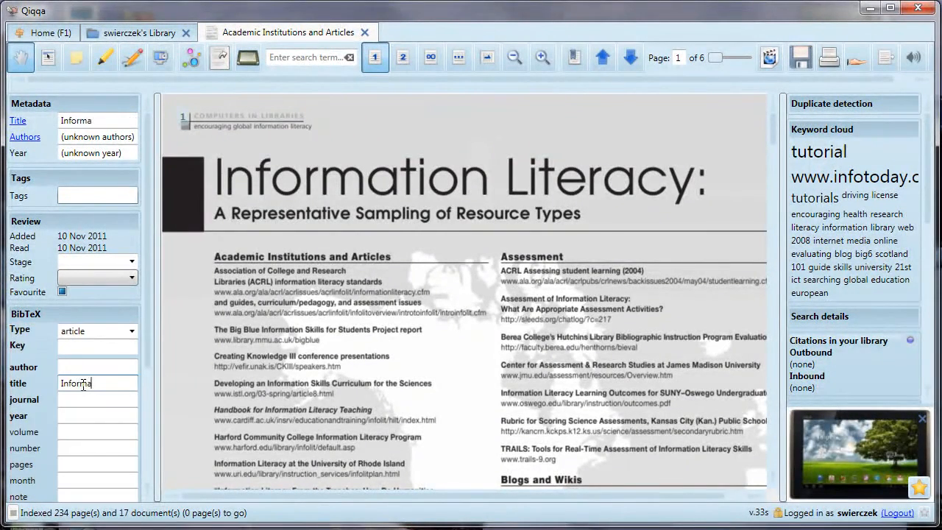
pyautogui.press('BackSpace')
pyautogui.press('BackSpace')
pyautogui.press('BackSpace')
pyautogui.press('BackSpace')
pyautogui.write('tion literacy: a rep')
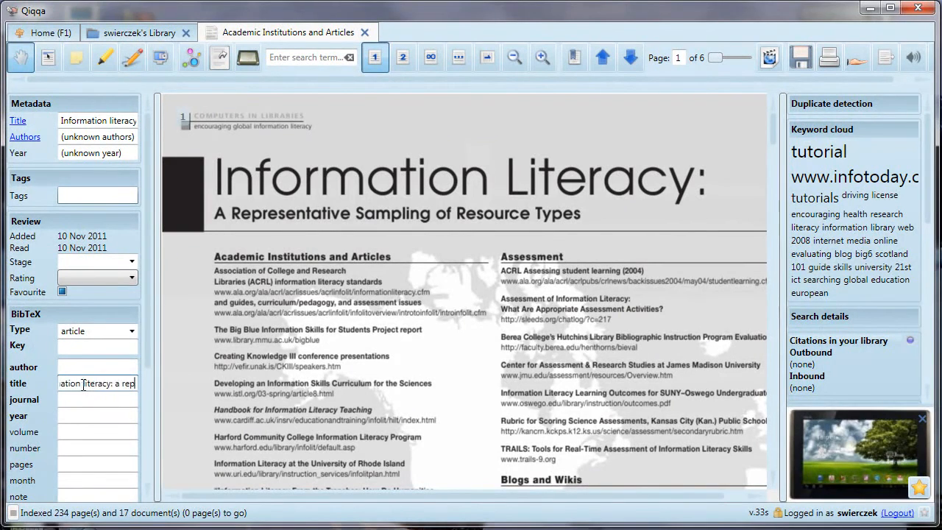
pyautogui.write('resentative sampl')
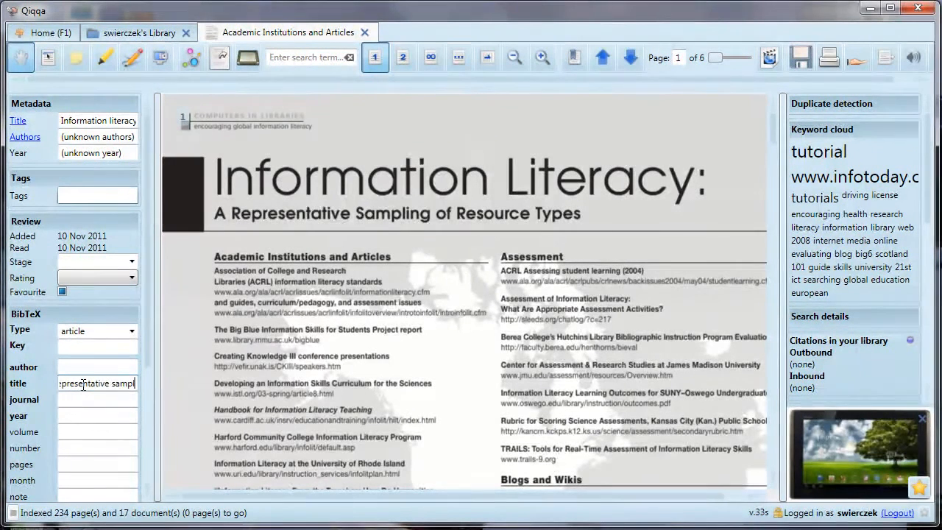
pyautogui.write('ing of resource types')
pyautogui.press('Tab')
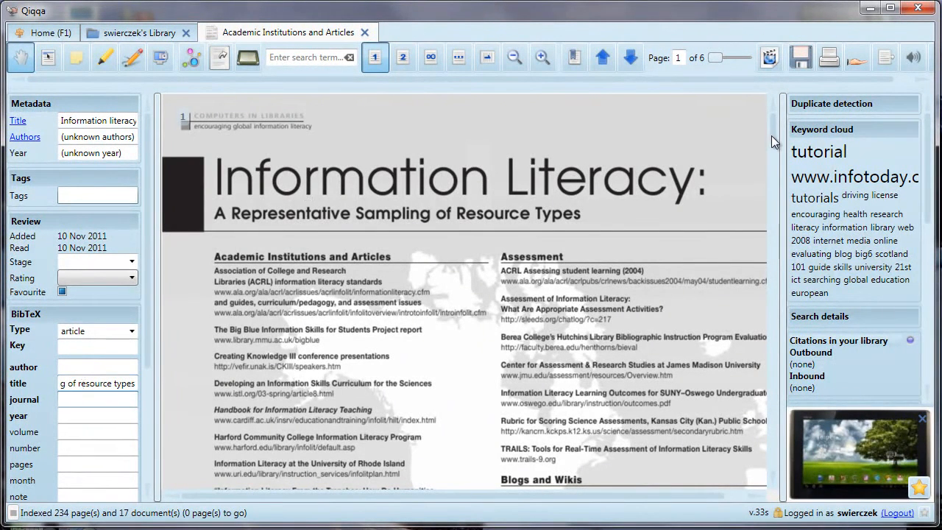
# - Set the article's journal to "Computers in Libraries" and its year to 2008
pyautogui.scroll(-4, 769, 137)
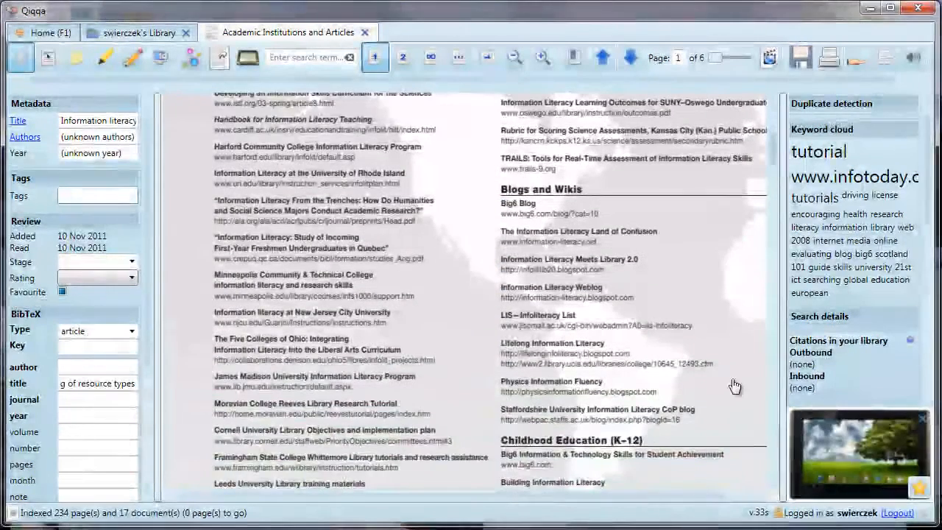
pyautogui.click(106, 400)
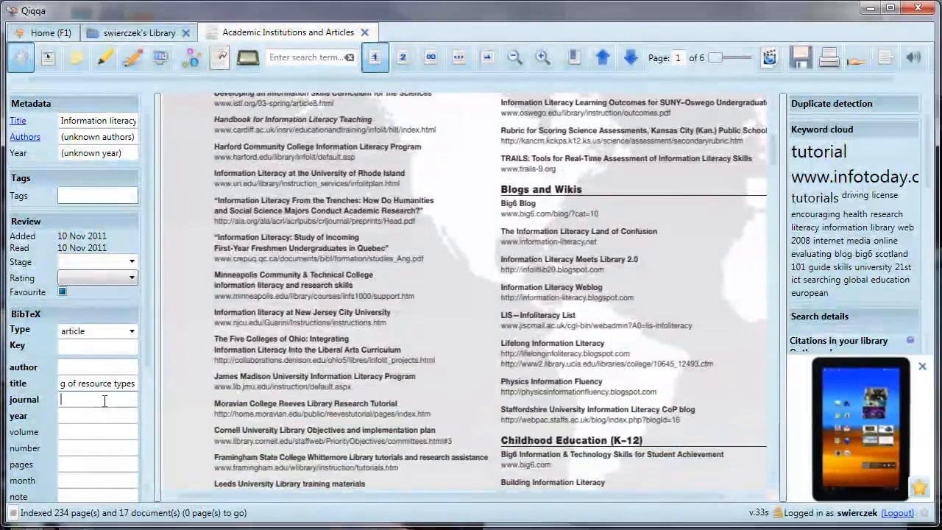
pyautogui.write('Computers in Libraries')
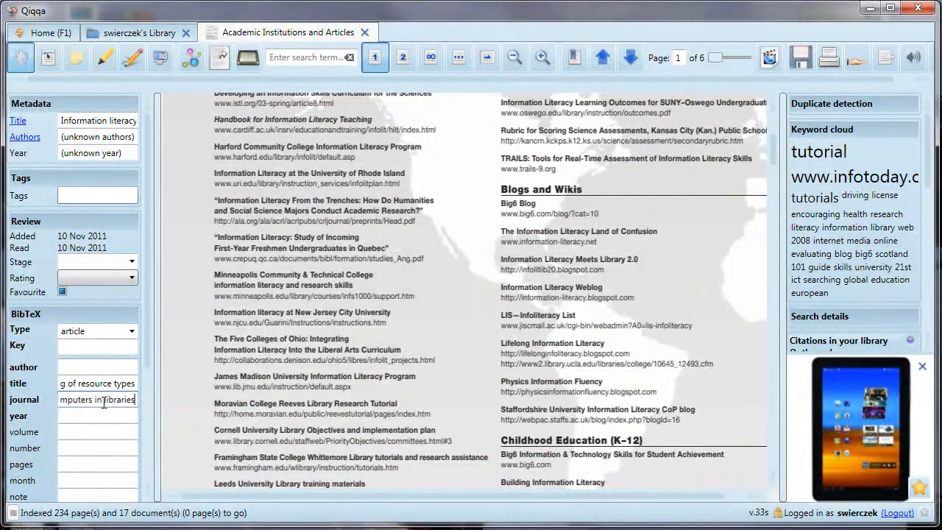
pyautogui.press('Tab')
pyautogui.write('2008')
pyautogui.press('Tab')
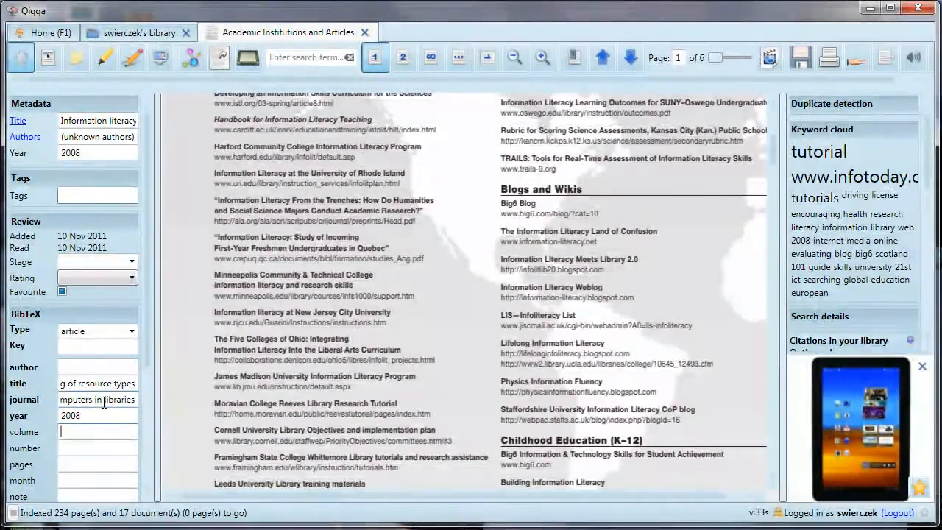
# - Fill in the article's volume as 28, number as 10, pages as 28-32 and month as Nov/Dec
pyautogui.write('28')
pyautogui.press('Tab')
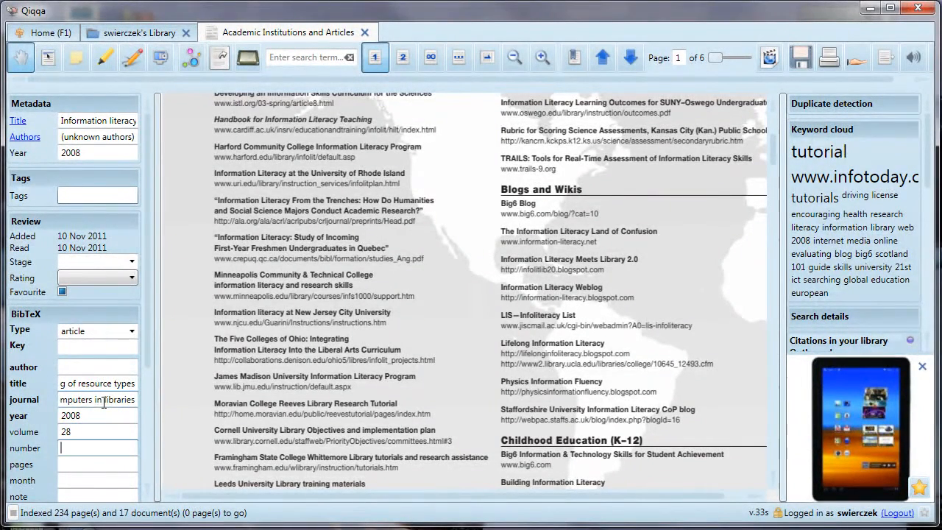
pyautogui.write('10')
pyautogui.press('Tab')
pyautogui.write('28')
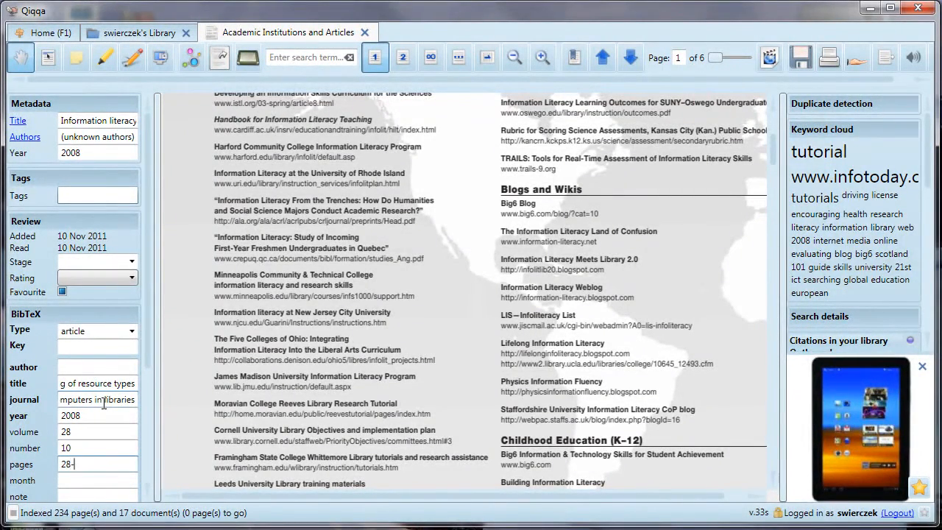
pyautogui.write('-32')
pyautogui.press('Tab')
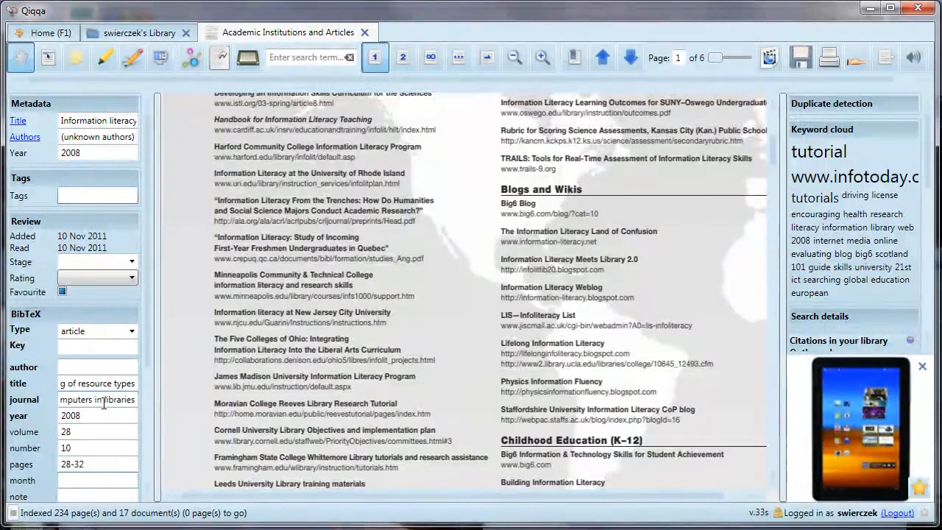
pyautogui.write('Nov/Dec')
pyautogui.press('Tab')
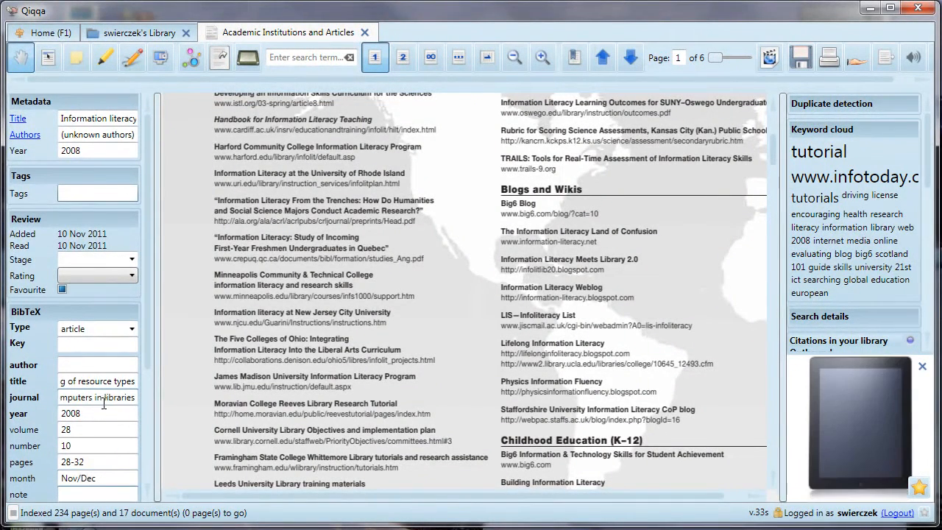
# - Add a comment saying who recommended the article in LIS530 class, and close the PDF
pyautogui.moveTo(145, 328); pyautogui.dragTo(128, 427)
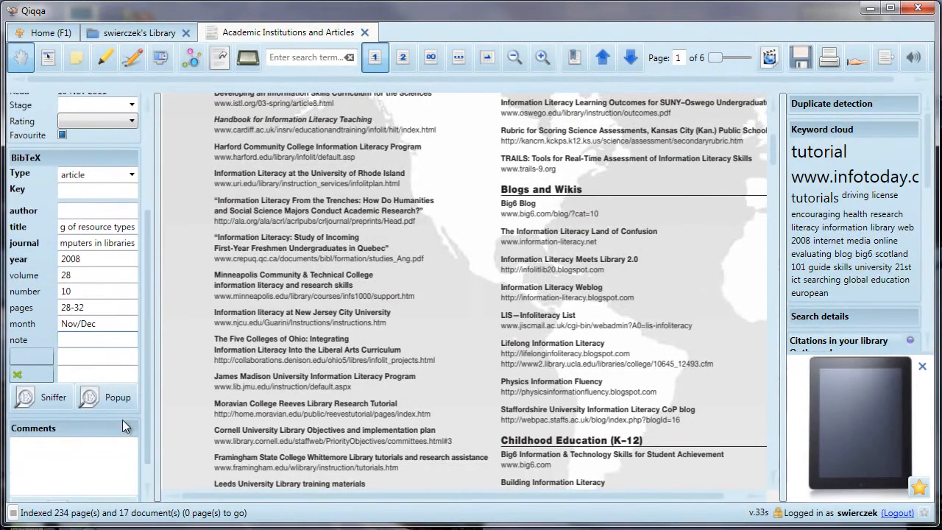
pyautogui.click(84, 358)
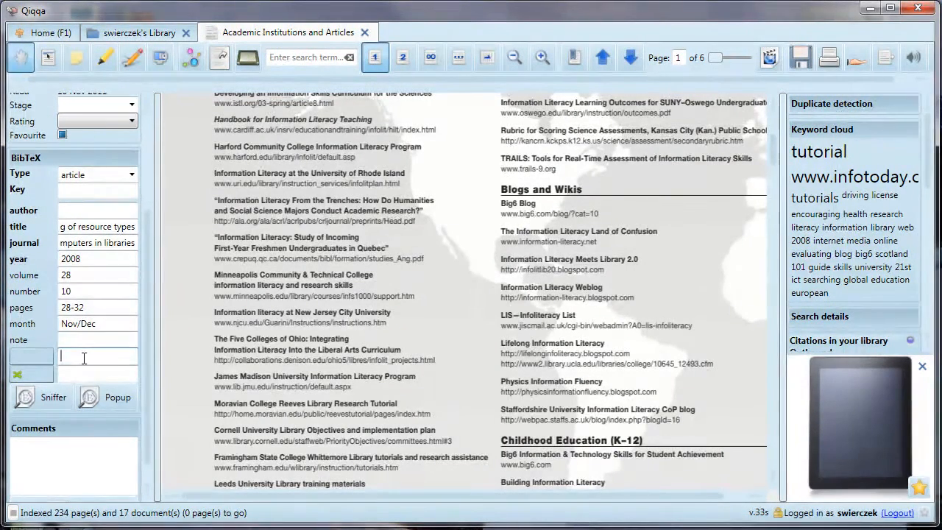
pyautogui.click(79, 454)
pyautogui.write('Recommended')
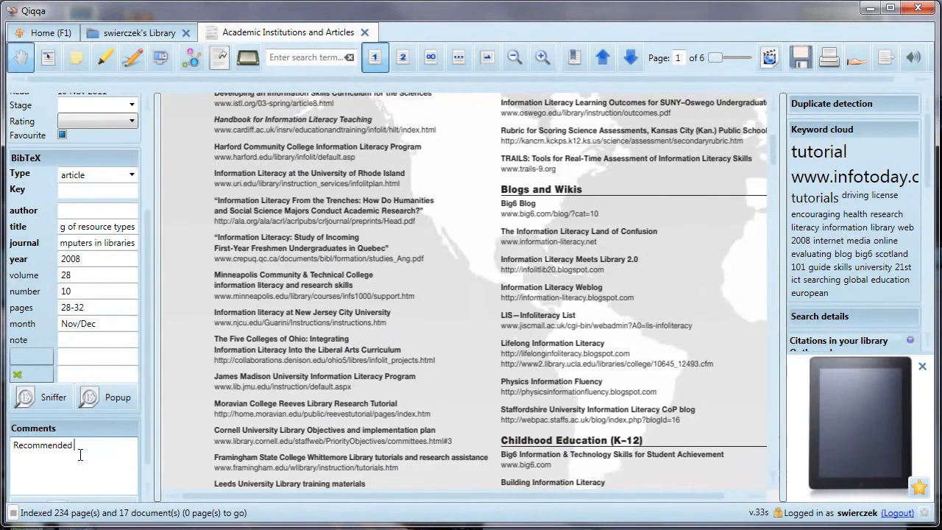
pyautogui.write(' by Sue in LIS530 class.')
pyautogui.click(364, 33)
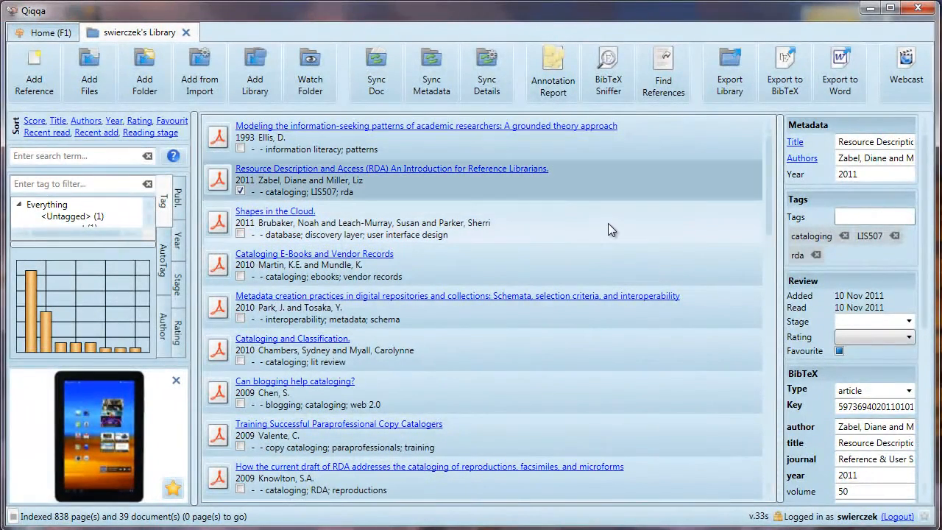
# - Add the tag "cloud" to the library entry "Shapes in the Cloud."
pyautogui.click(608, 228)
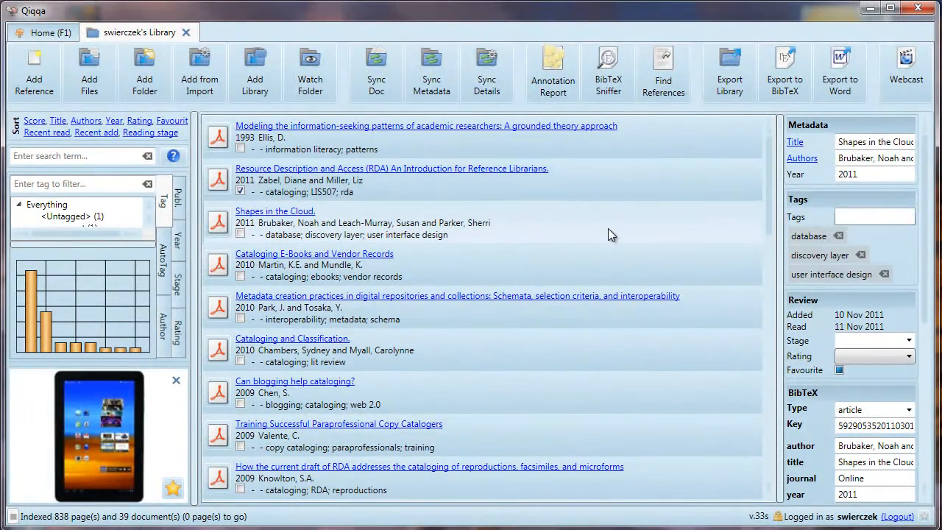
pyautogui.click(878, 218)
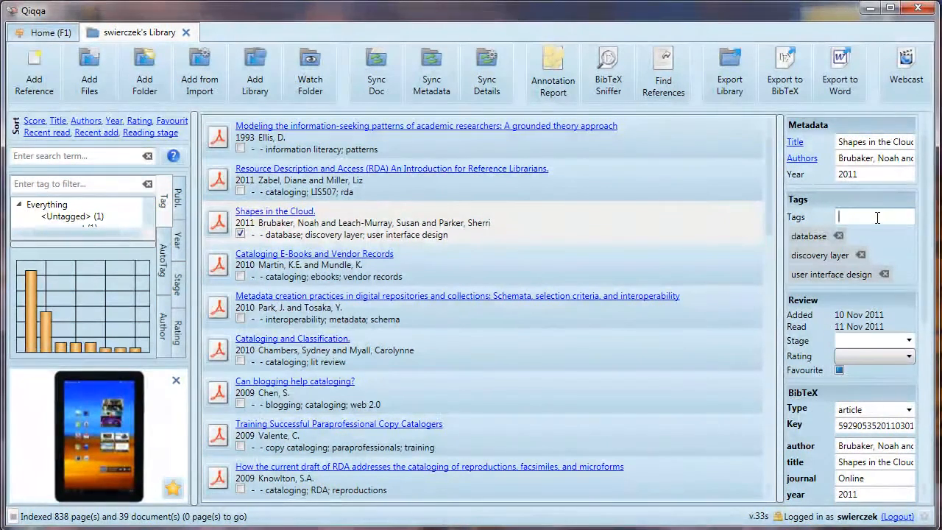
pyautogui.write('cloud')
pyautogui.press('Return')
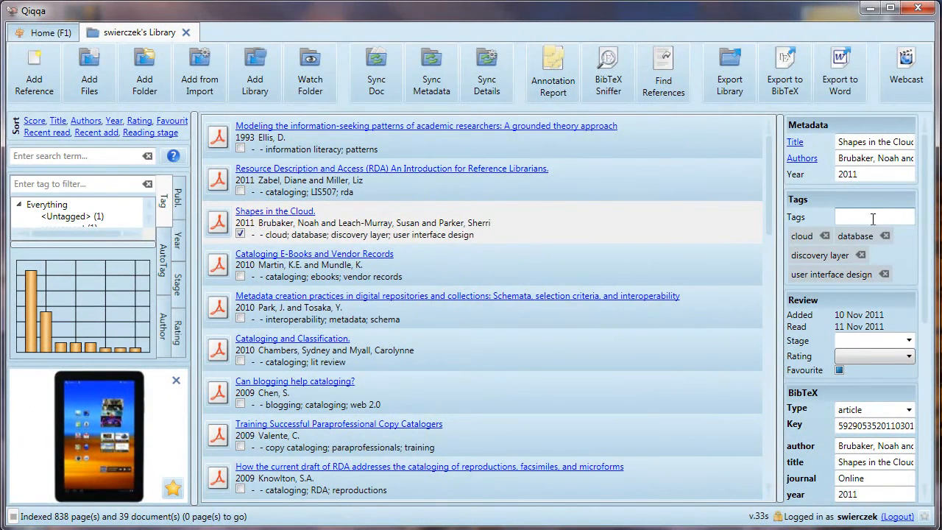
# - Add the tag "cloud" to the library entry "Cataloging E-Books and Vendor Records" and remove that tag again
pyautogui.click(557, 259)
pyautogui.click(859, 216)
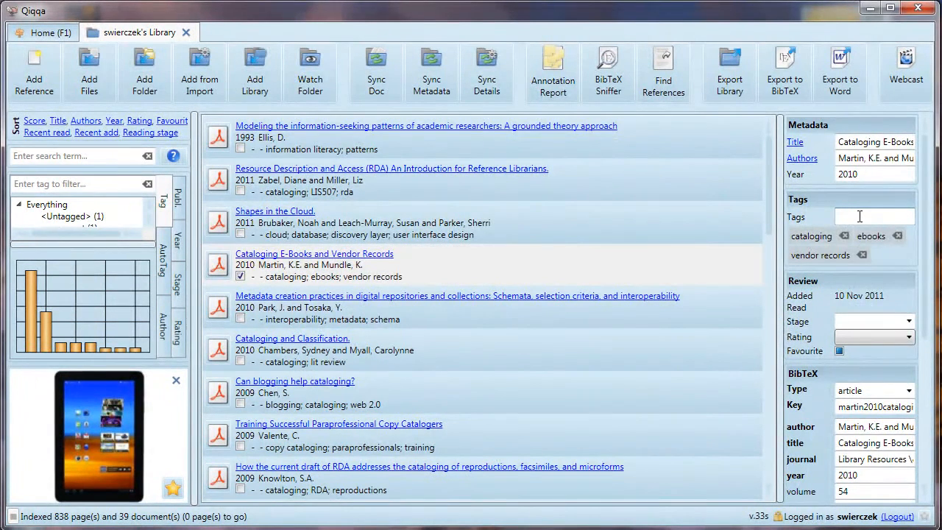
pyautogui.write('c')
pyautogui.click(856, 246)
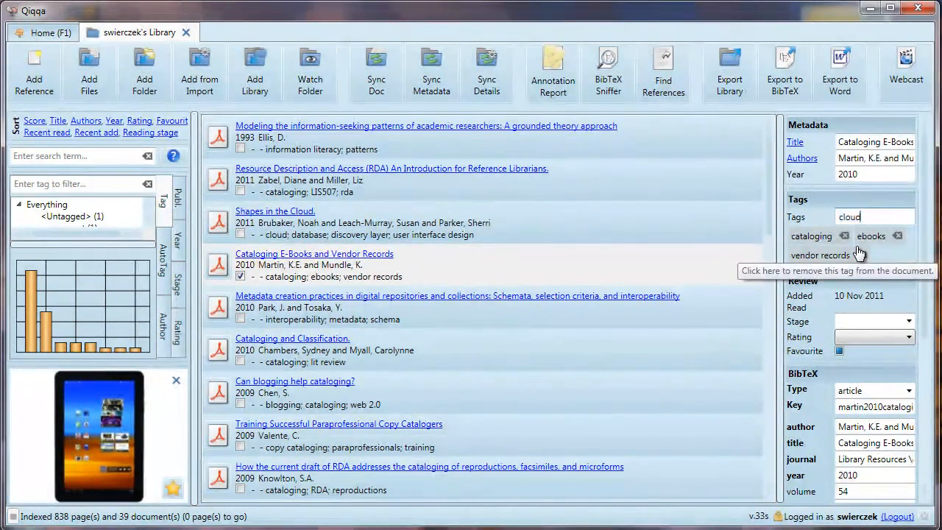
pyautogui.press('Return')
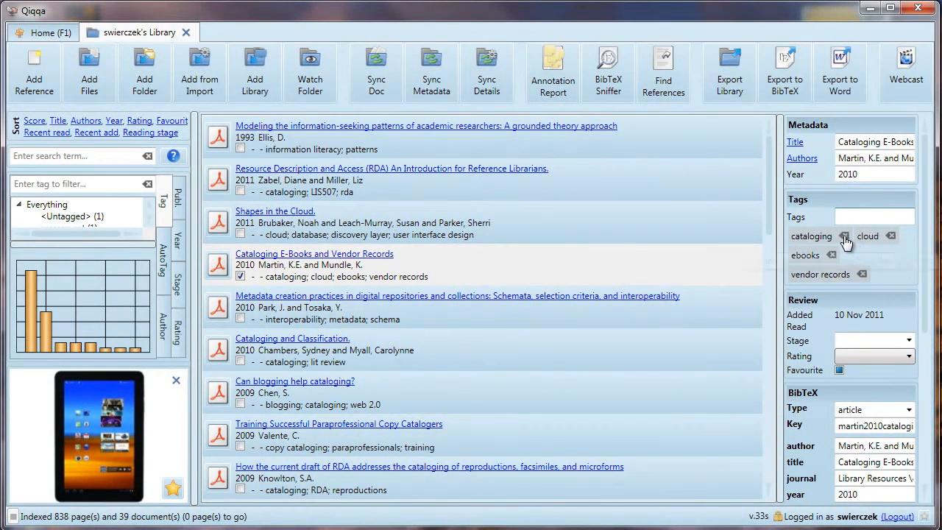
pyautogui.click(891, 237)
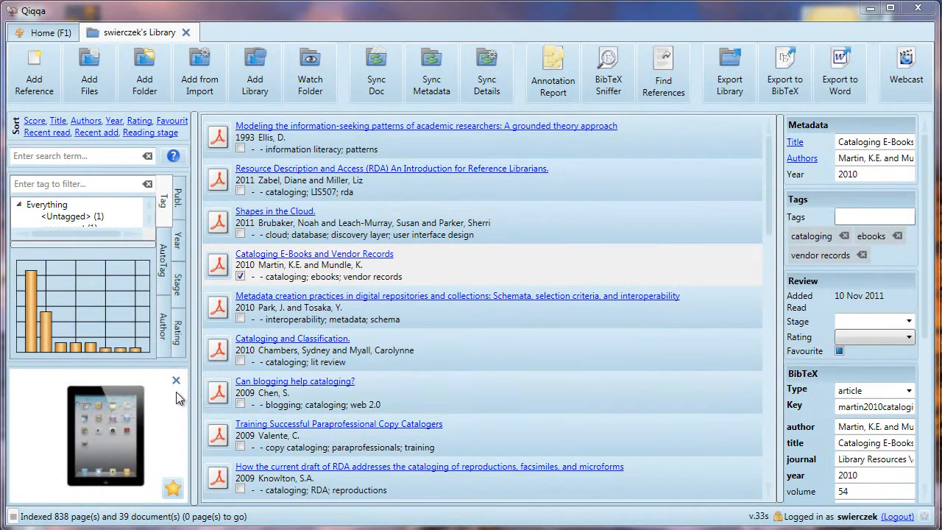
# - Examine the library's tag distribution chart and look through the list of tags available for filtering
pyautogui.moveTo(30, 350)
pyautogui.moveTo(149, 228)
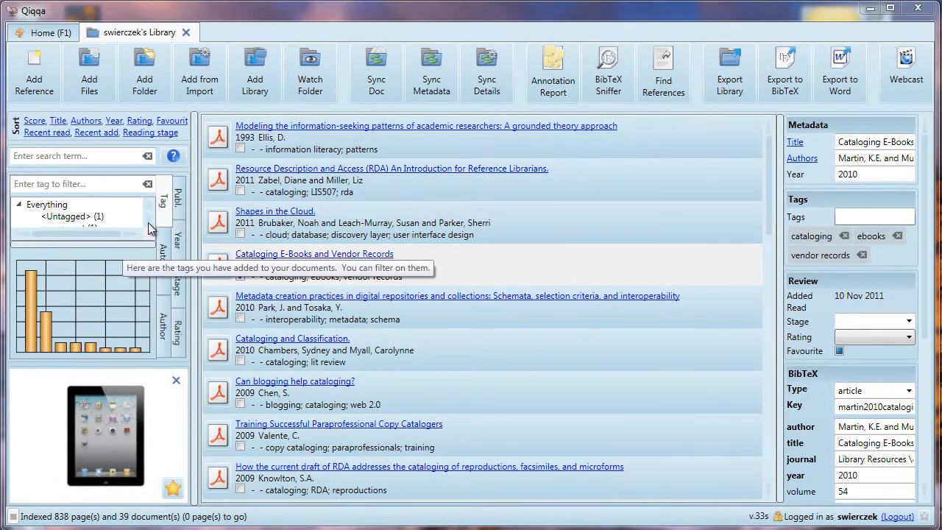
pyautogui.scroll(-2, 150, 226)
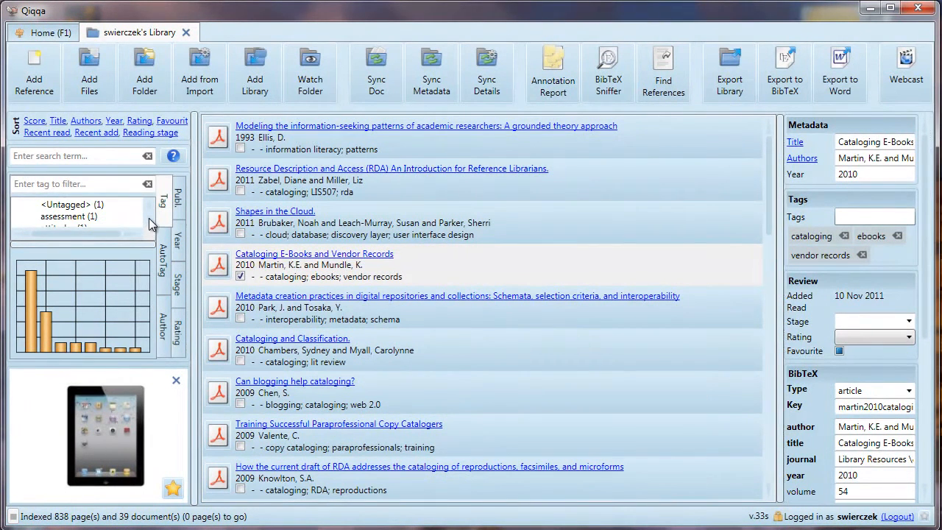
pyautogui.scroll(-4, 150, 224)
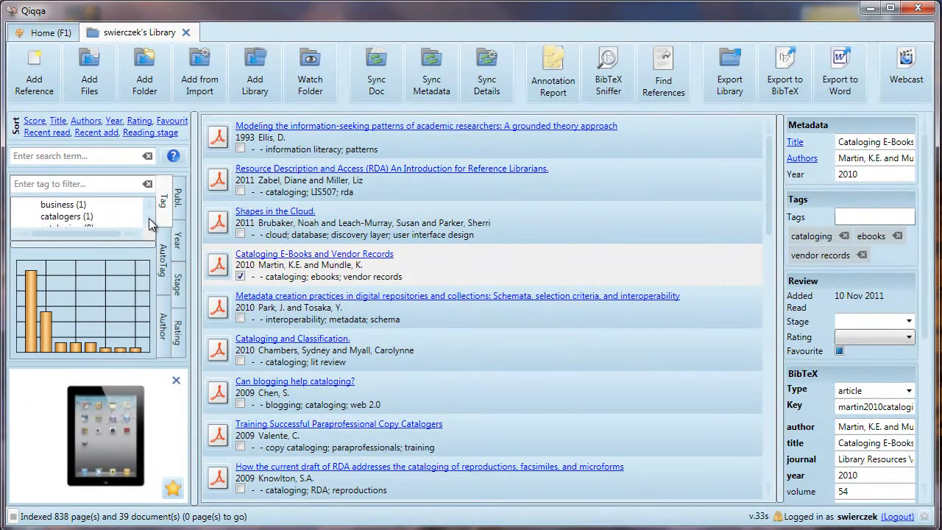
pyautogui.scroll(-4, 150, 225)
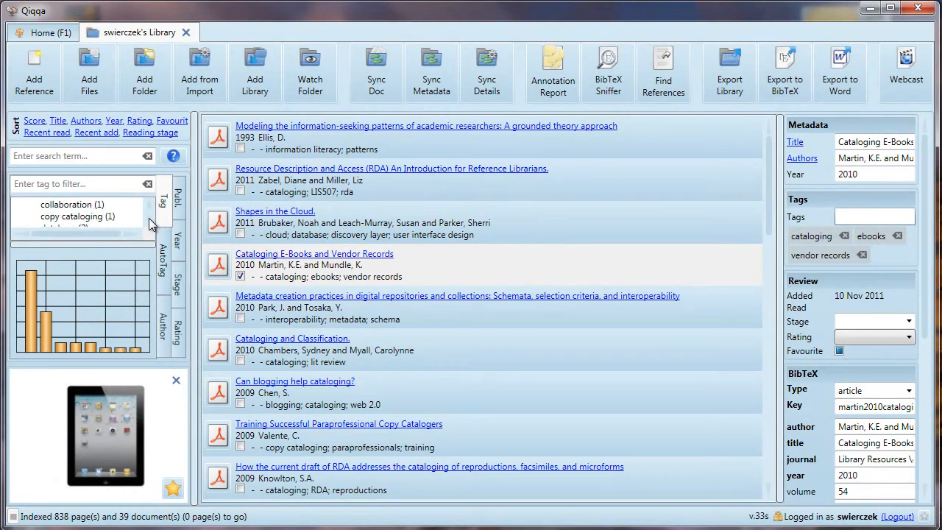
pyautogui.scroll(-2, 150, 225)
pyautogui.scroll(-1, 149, 225)
pyautogui.scroll(-1, 150, 225)
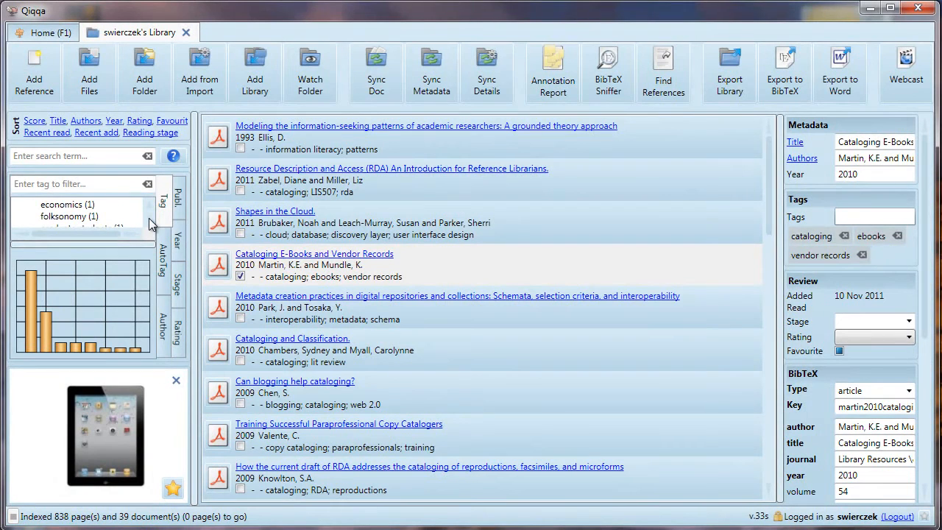
pyautogui.scroll(-2, 150, 225)
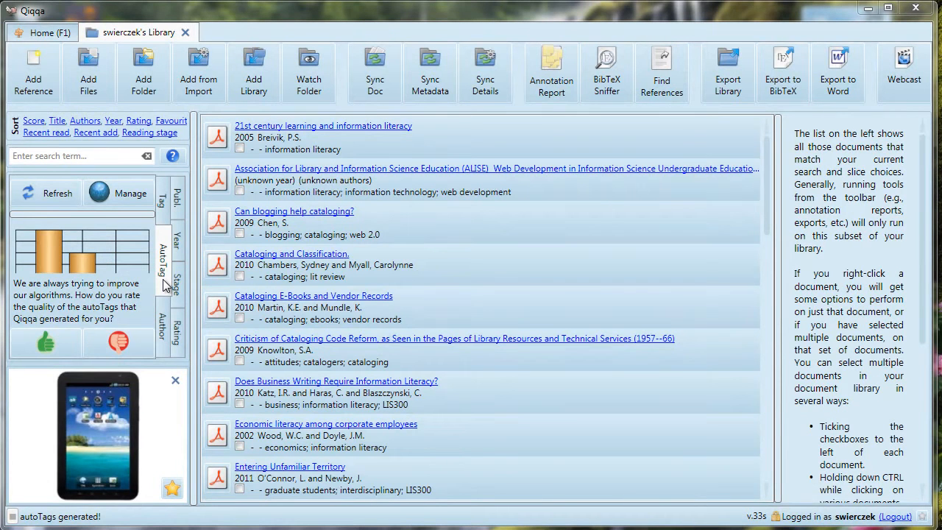
# - Inspect the generated autoTags chart, view the AutoTag black/whitelist editor and close it without saving
pyautogui.moveTo(48, 269)
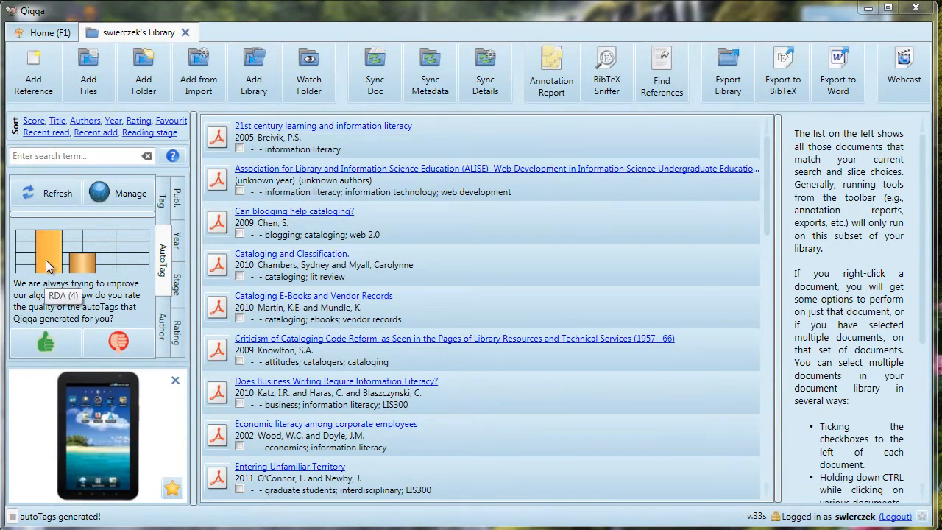
pyautogui.moveTo(83, 271)
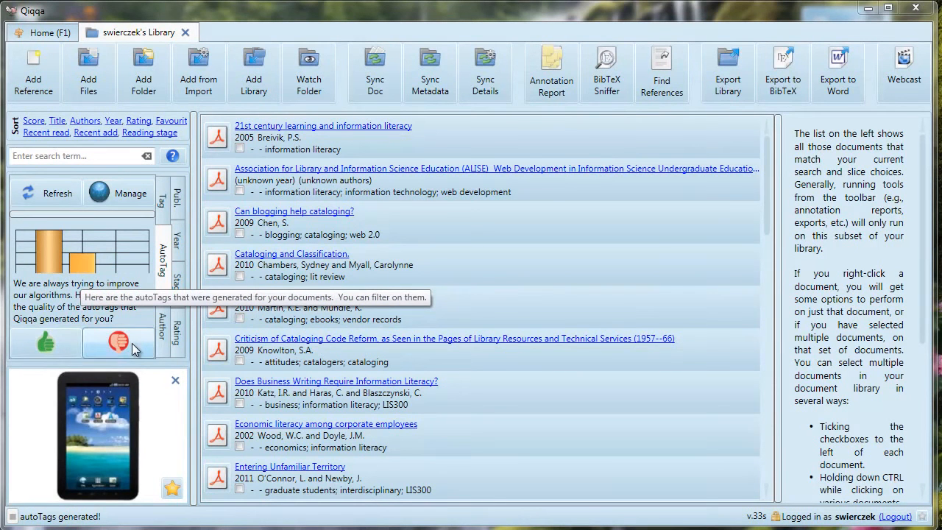
pyautogui.click(124, 191)
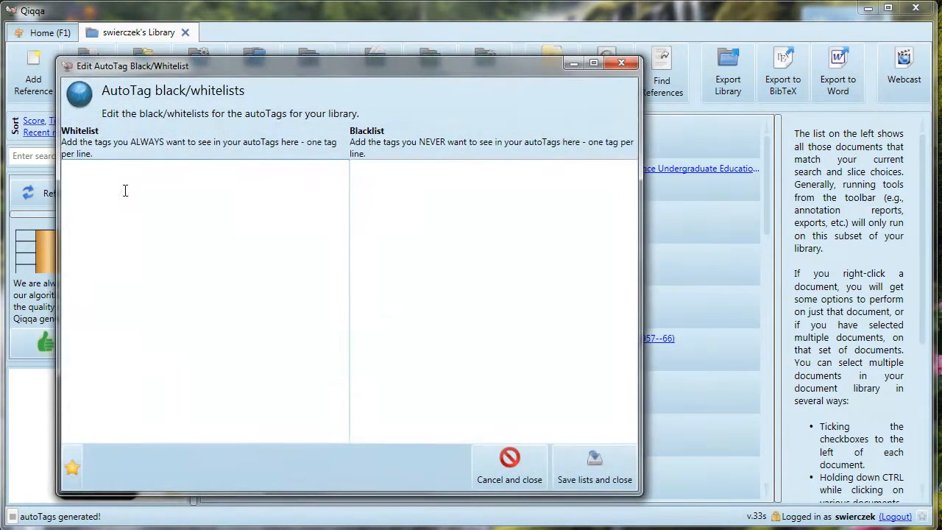
pyautogui.click(504, 477)
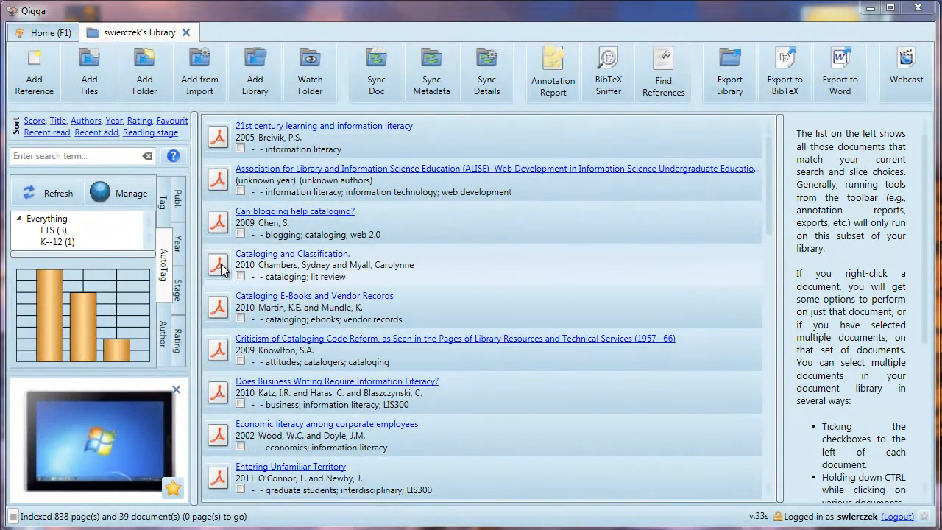
# - Open the article "Entering Unfamiliar Territory" from the library, check the library and home pages, and return to the article
pyautogui.moveTo(222, 269)
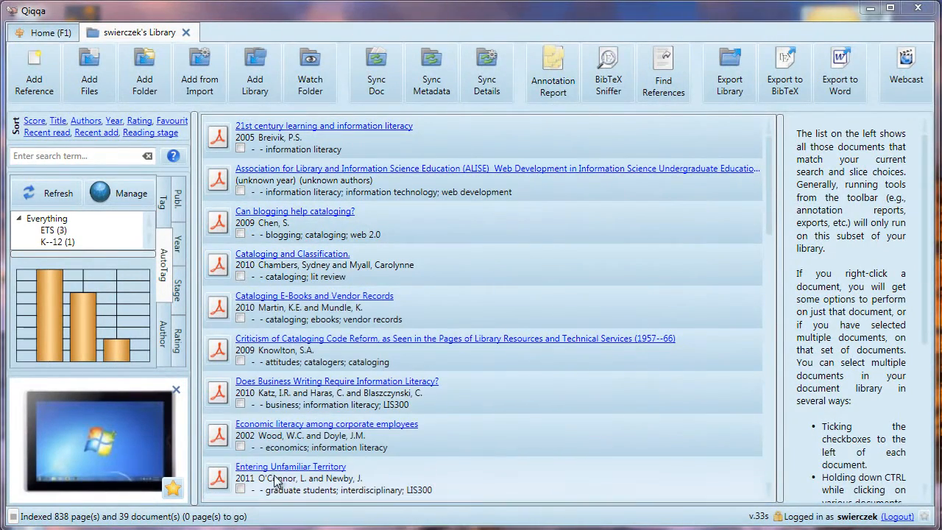
pyautogui.click(279, 468)
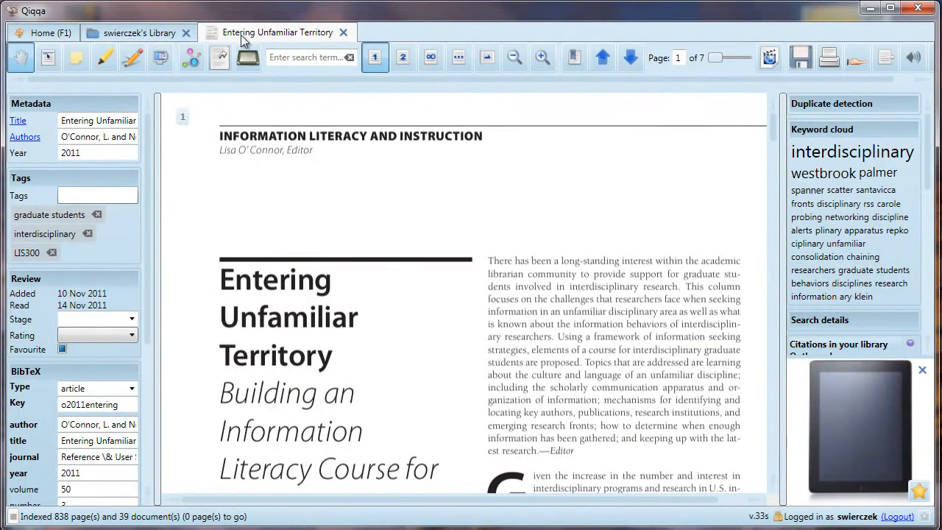
pyautogui.click(151, 34)
pyautogui.click(40, 35)
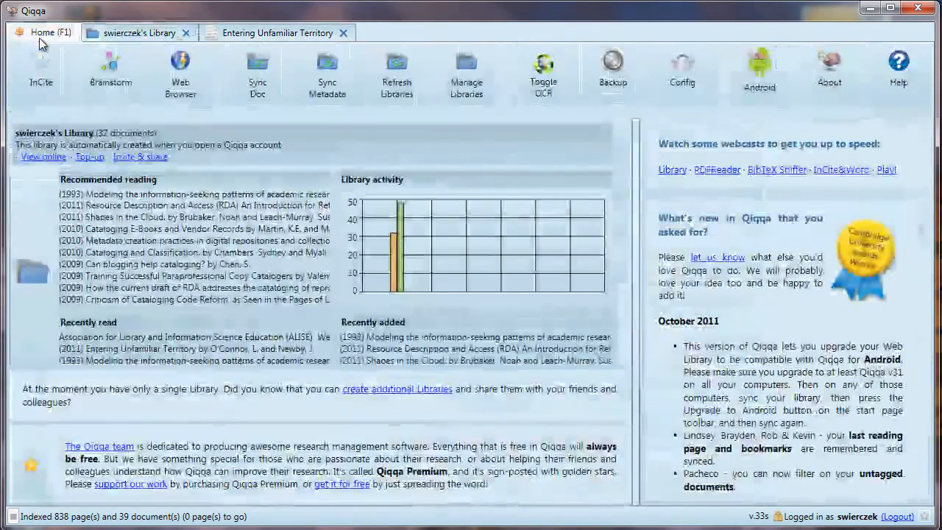
pyautogui.click(234, 32)
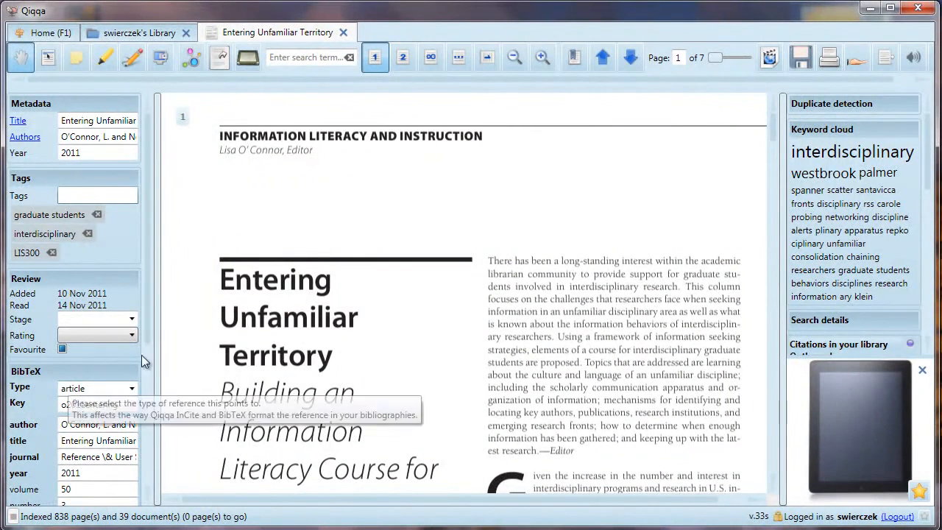
# - Dismiss the advertisement and review the article's BibTeX details, citations in the library and similar Google Scholar papers
pyautogui.scroll(-6, 148, 309)
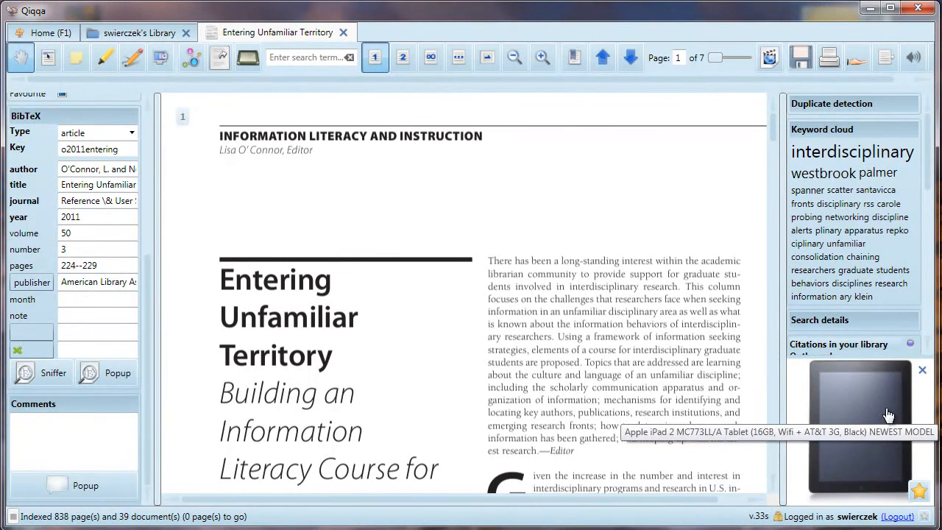
pyautogui.click(923, 372)
pyautogui.moveTo(929, 185); pyautogui.dragTo(920, 242)
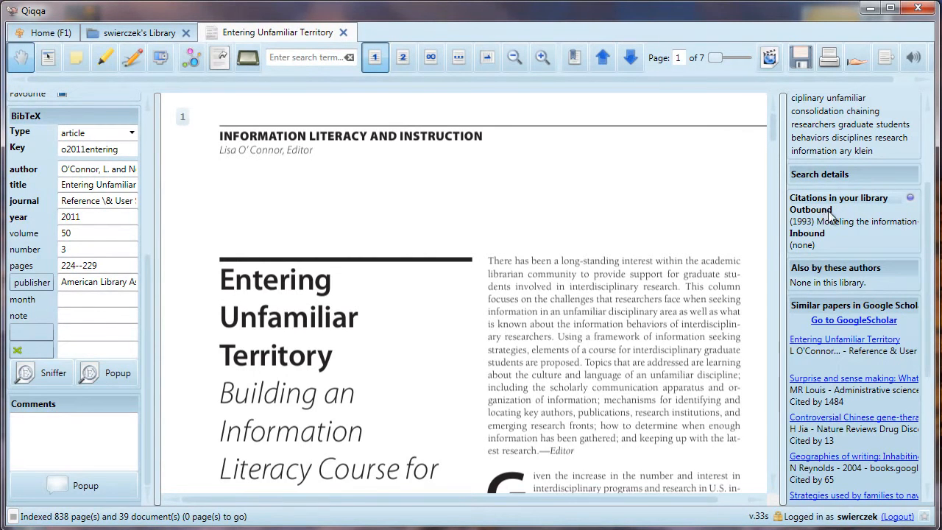
pyautogui.moveTo(846, 230)
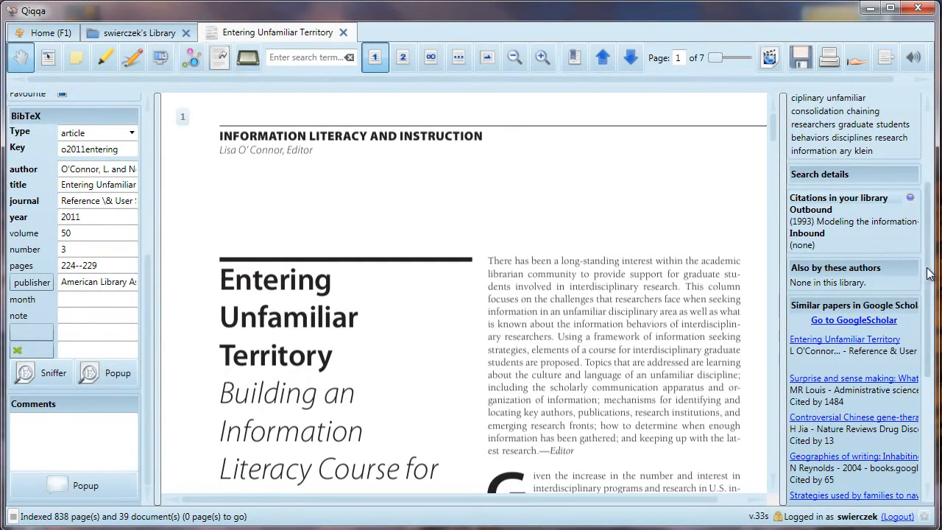
pyautogui.moveTo(929, 273); pyautogui.dragTo(925, 324)
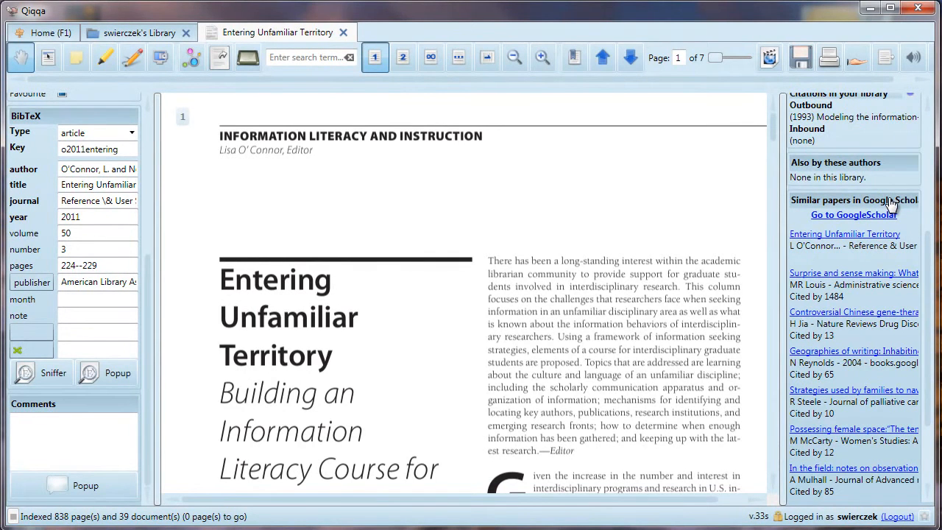
pyautogui.moveTo(929, 247); pyautogui.dragTo(929, 315)
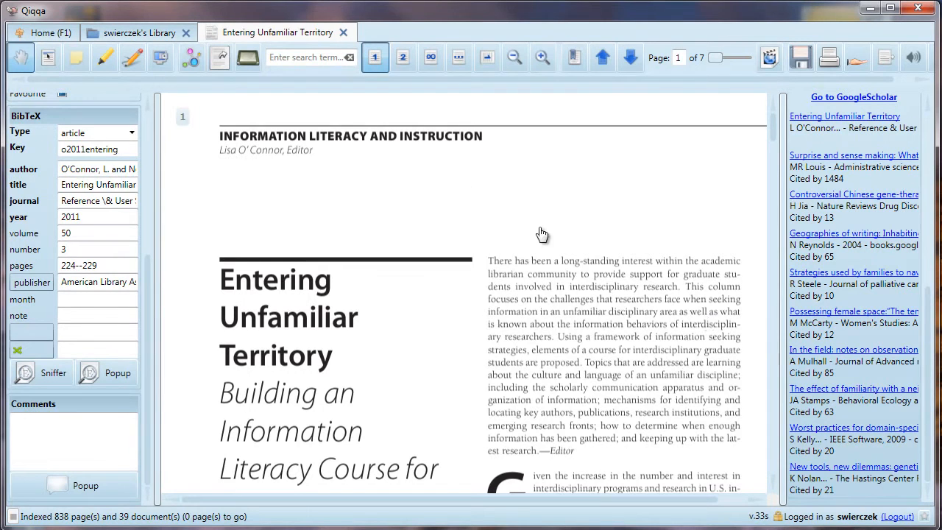
# - Hide the side panes to show the article in full-width reading view, and move around its first page
pyautogui.click(246, 60)
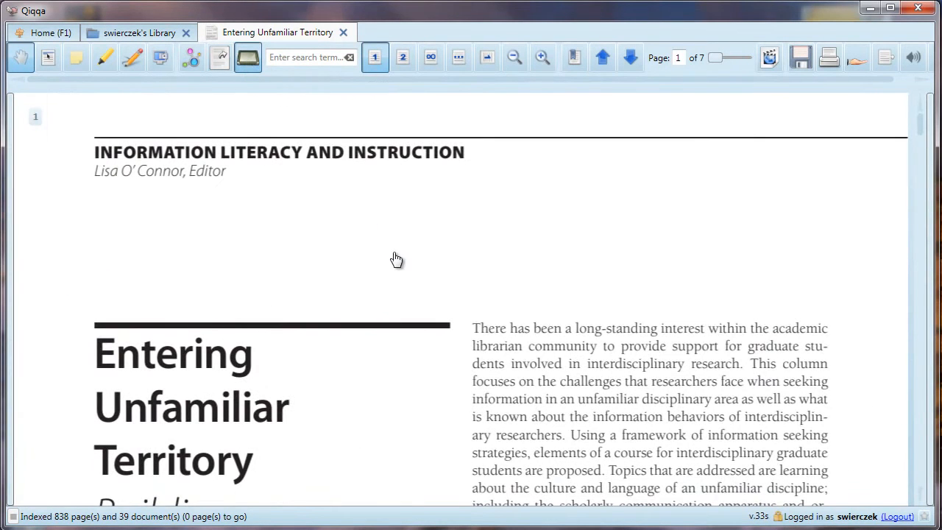
pyautogui.scroll(-3, 394, 259)
pyautogui.scroll(3, 397, 263)
pyautogui.click(246, 61)
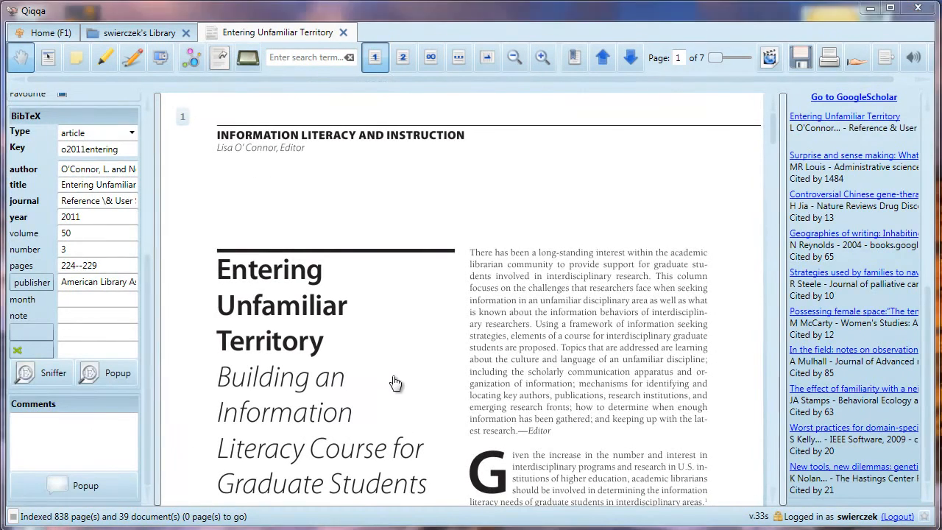
pyautogui.click(248, 59)
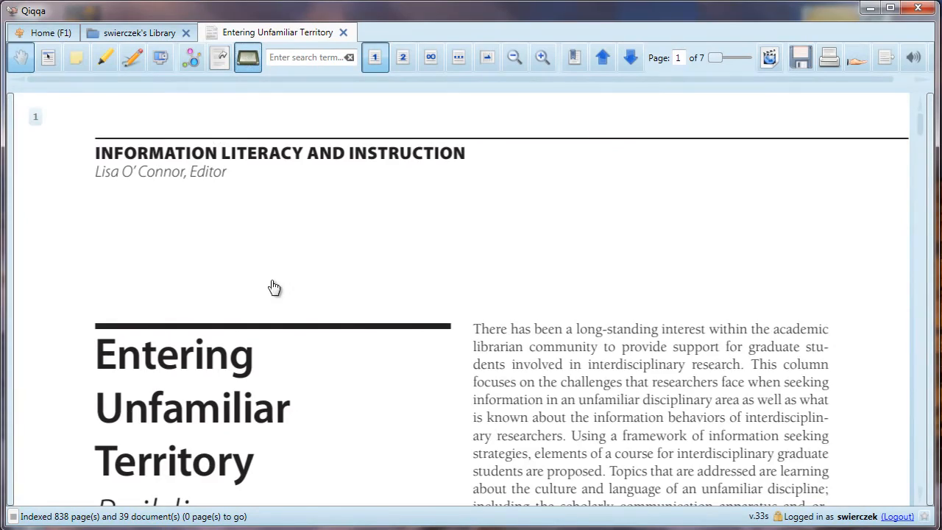
pyautogui.moveTo(347, 404); pyautogui.dragTo(547, 380)
pyautogui.scroll(5, 547, 381)
# - Use the text selection tool on the page 1 abstract, selecting a passage and the word "community" to view the available text options
pyautogui.click(48, 60)
pyautogui.scroll(-1, 544, 317)
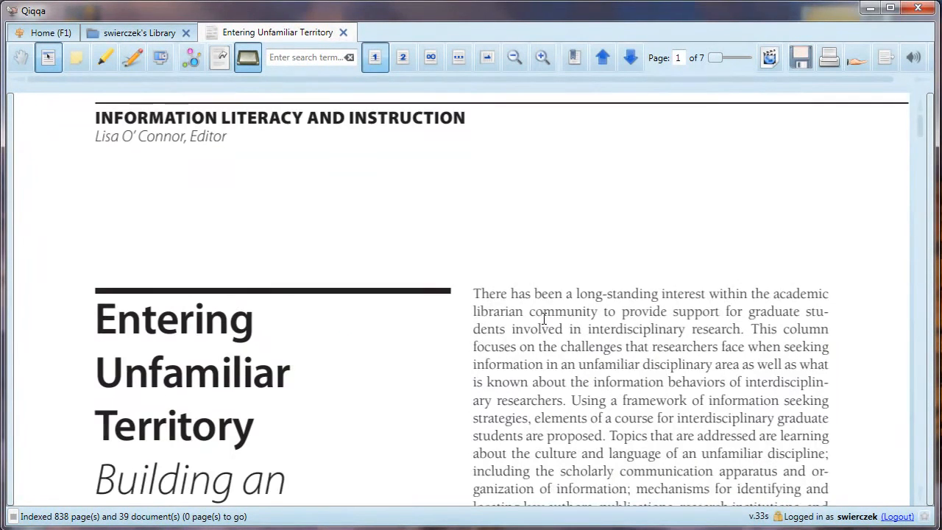
pyautogui.scroll(-1, 544, 318)
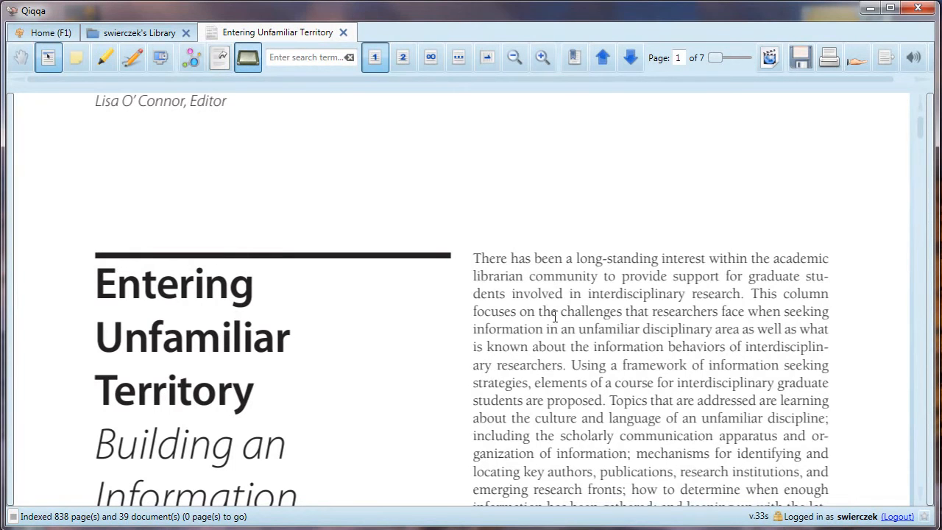
pyautogui.moveTo(471, 251); pyautogui.dragTo(803, 454)
pyautogui.rightClick(577, 329)
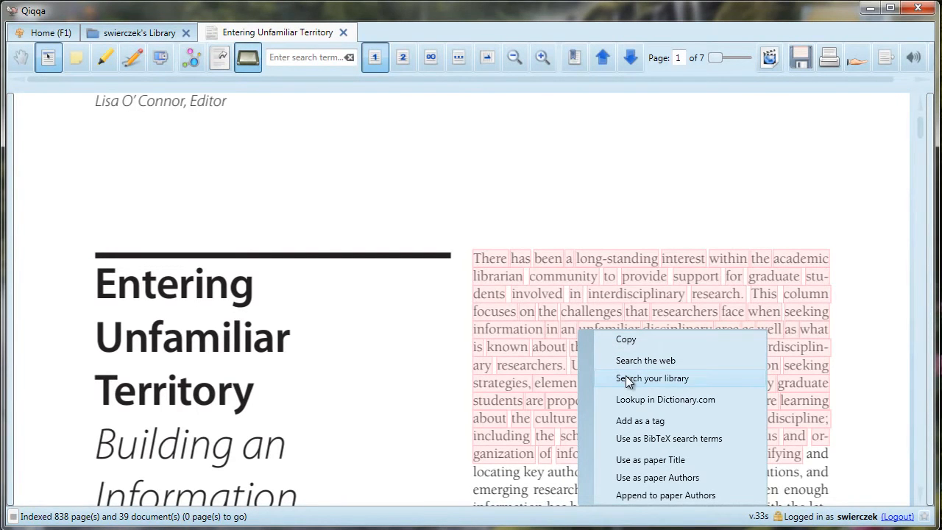
pyautogui.click(593, 261)
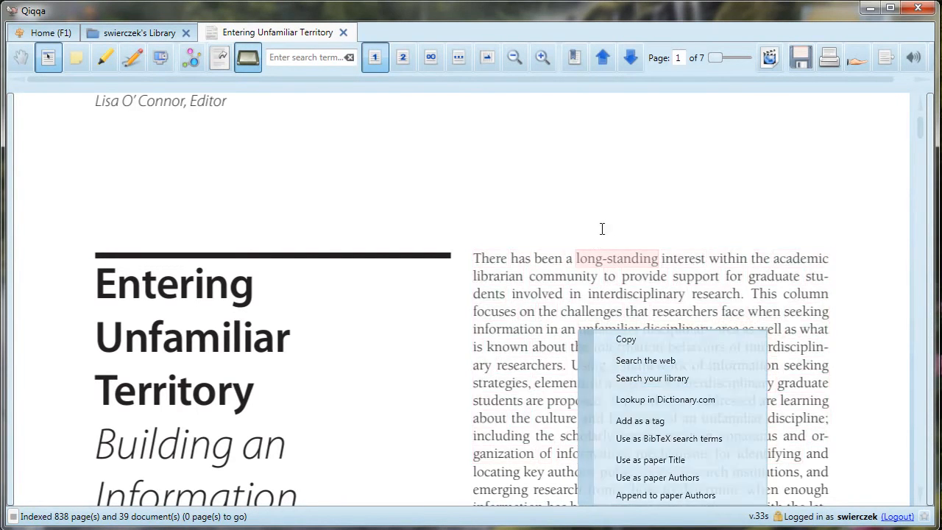
pyautogui.rightClick(563, 276)
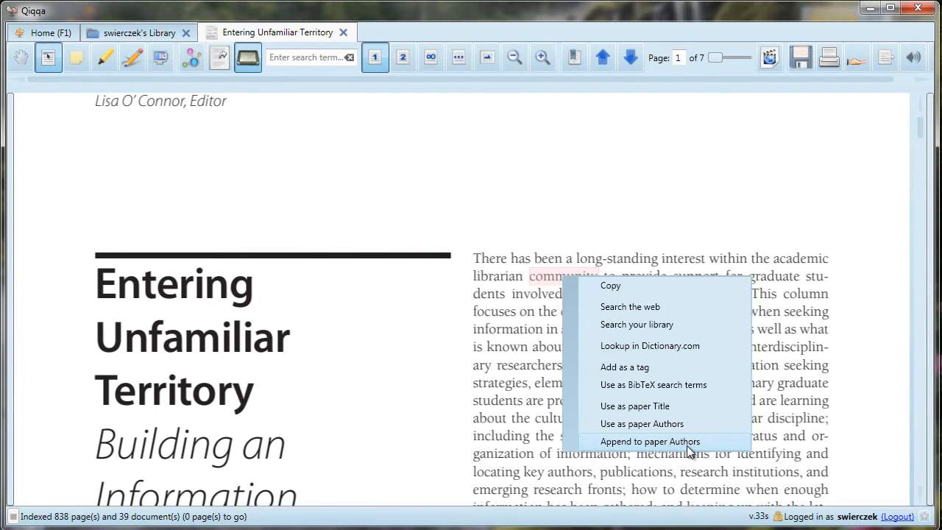
# - Switch back to the hand tool and browse down to the end of the article's first page
pyautogui.click(16, 57)
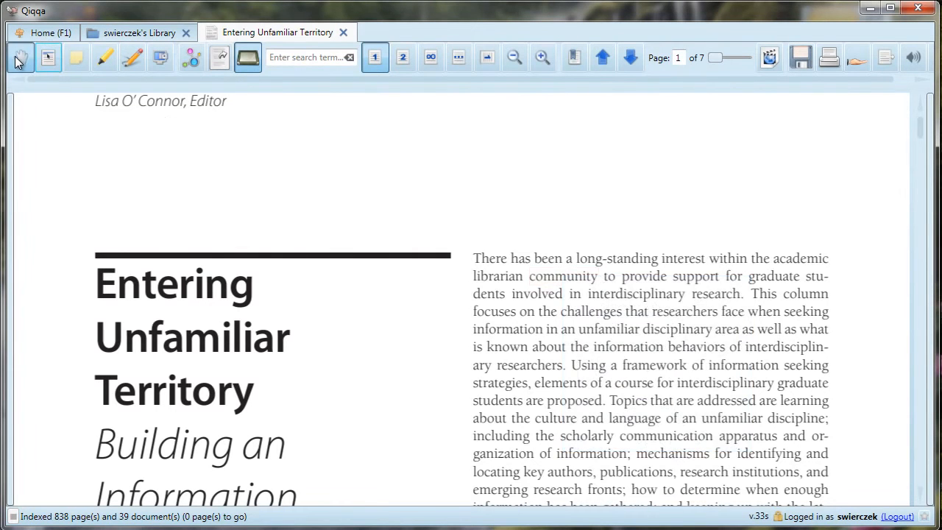
pyautogui.scroll(-1, 376, 285)
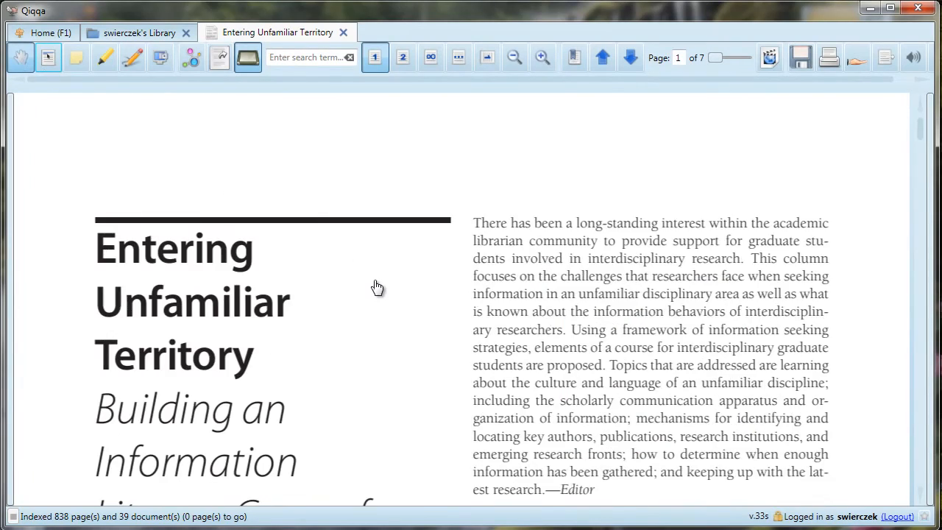
pyautogui.scroll(-20, 377, 288)
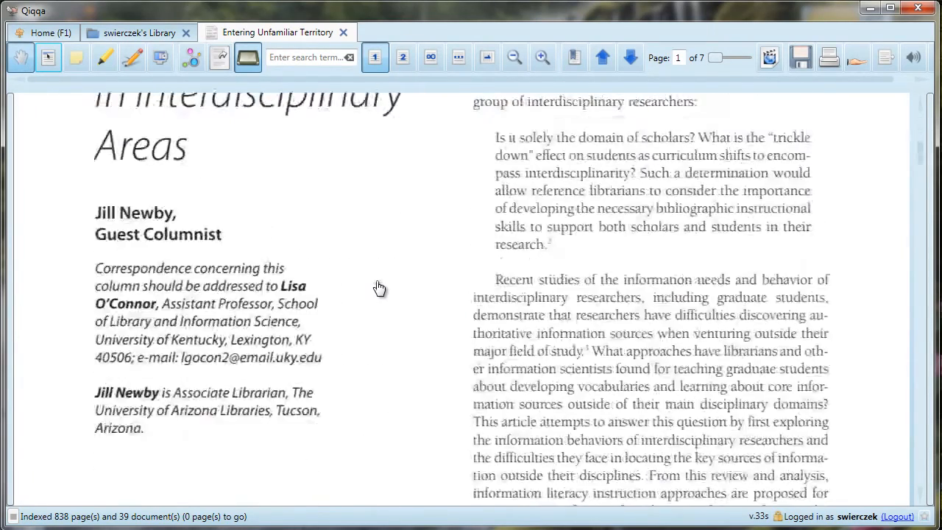
pyautogui.scroll(2, 379, 287)
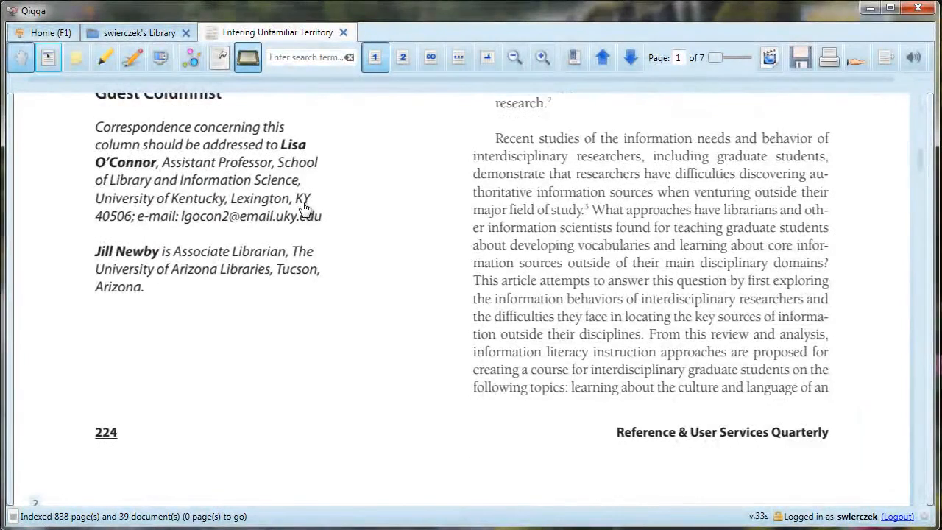
# - Annotate the page 1 paragraph beginning "Recent studies" with the tag "tagging" and the comment "this is a statement of the author's thesis"
pyautogui.click(76, 58)
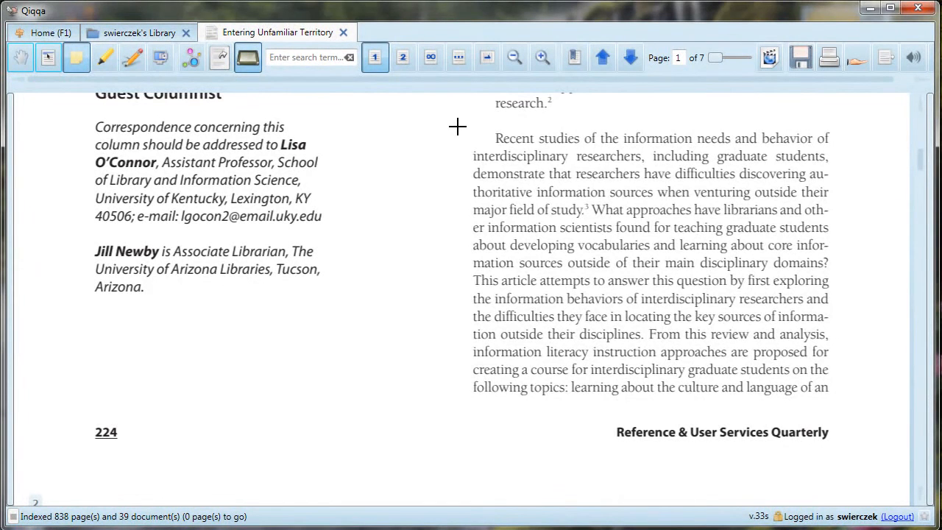
pyautogui.moveTo(458, 127)
pyautogui.mouseDown()
pyautogui.moveTo(468, 268)
pyautogui.moveTo(746, 401)
pyautogui.moveTo(847, 402)
pyautogui.mouseUp()
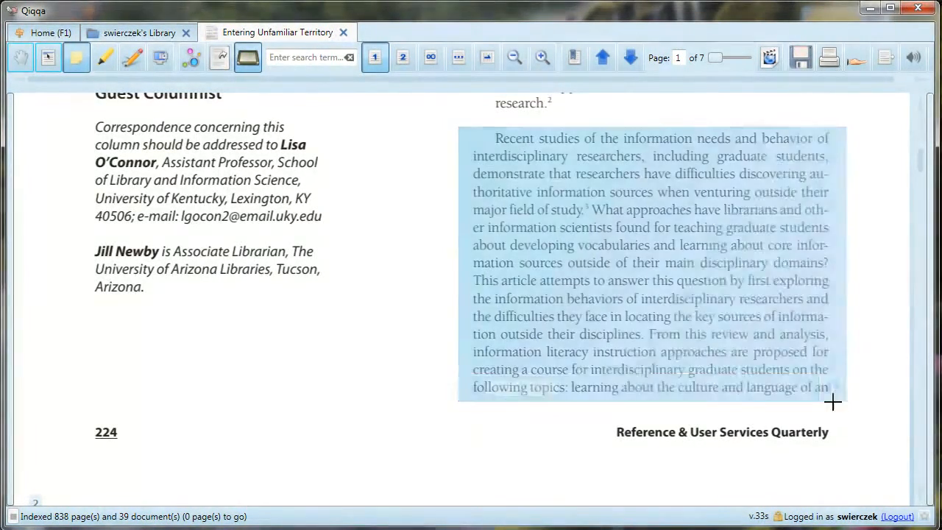
pyautogui.click(538, 389)
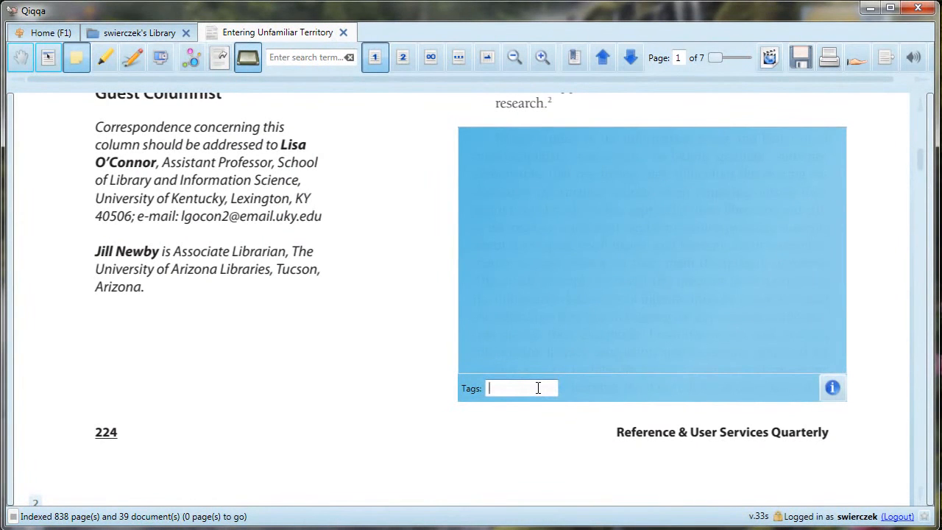
pyautogui.write('tagging')
pyautogui.press('Return')
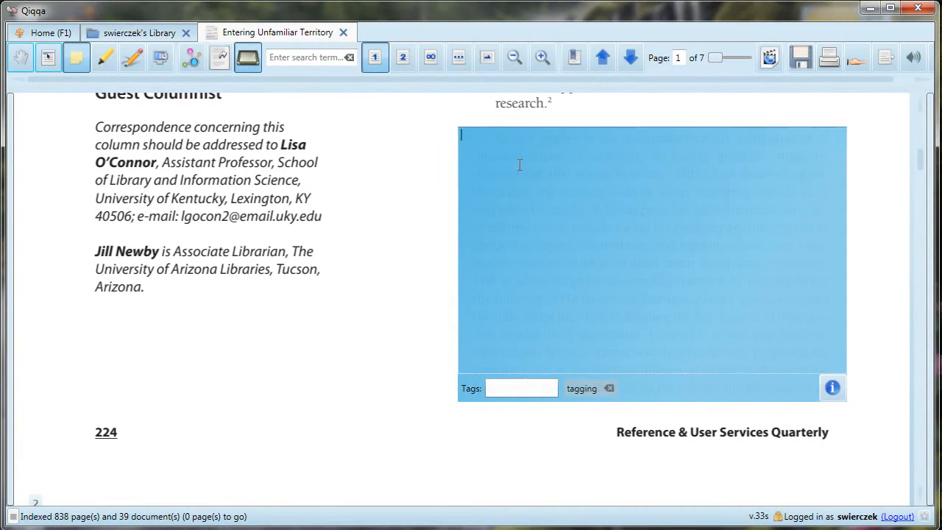
pyautogui.click(523, 163)
pyautogui.write("this is a statement of the author's thesis")
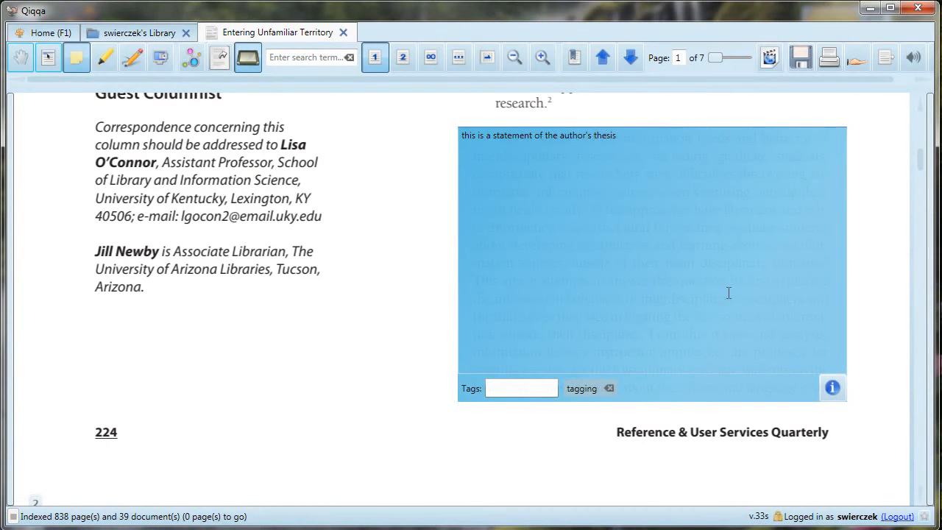
# - Set the page 1 annotation's color to pink and its rating to 4, and return to the hand tool
pyautogui.click(834, 393)
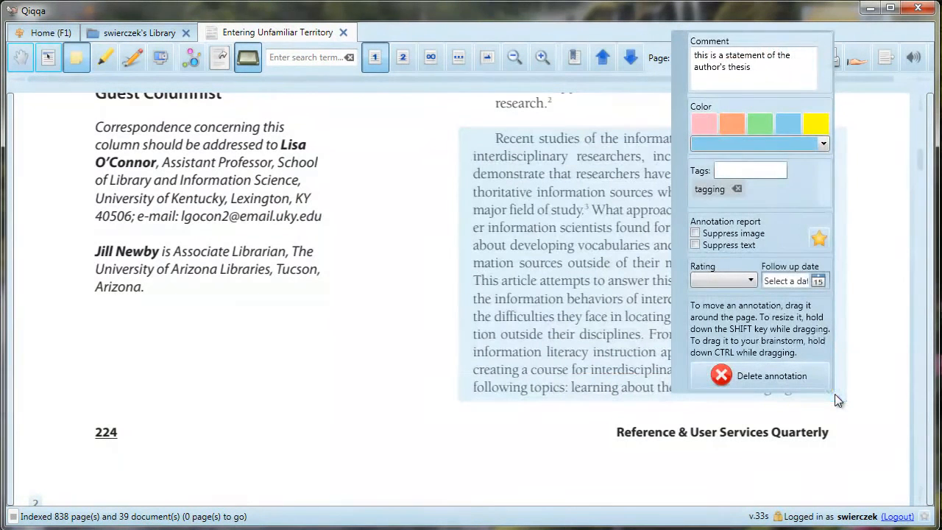
pyautogui.click(704, 126)
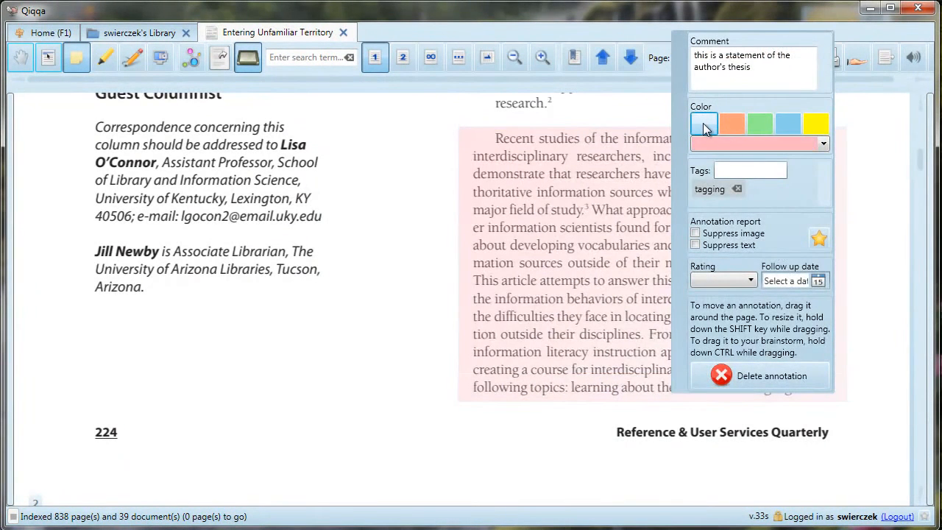
pyautogui.click(757, 170)
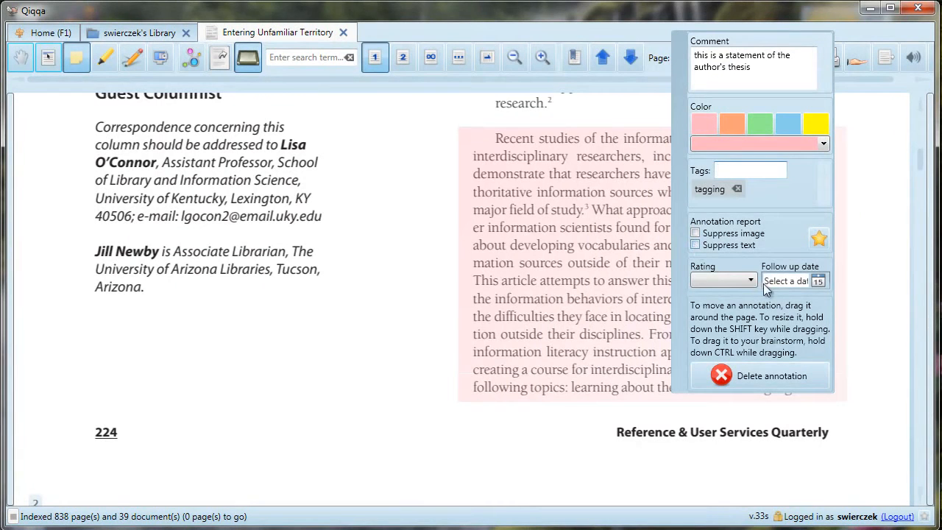
pyautogui.click(750, 281)
pyautogui.click(741, 332)
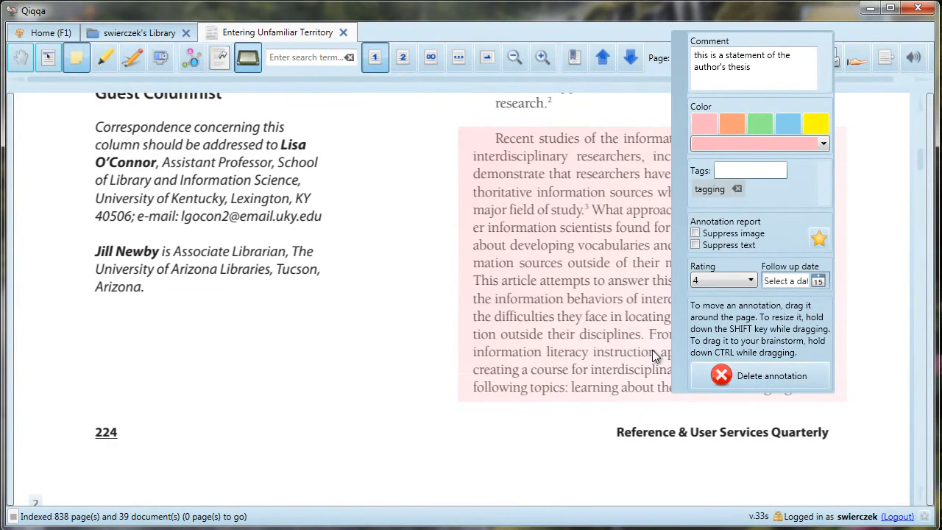
pyautogui.click(516, 322)
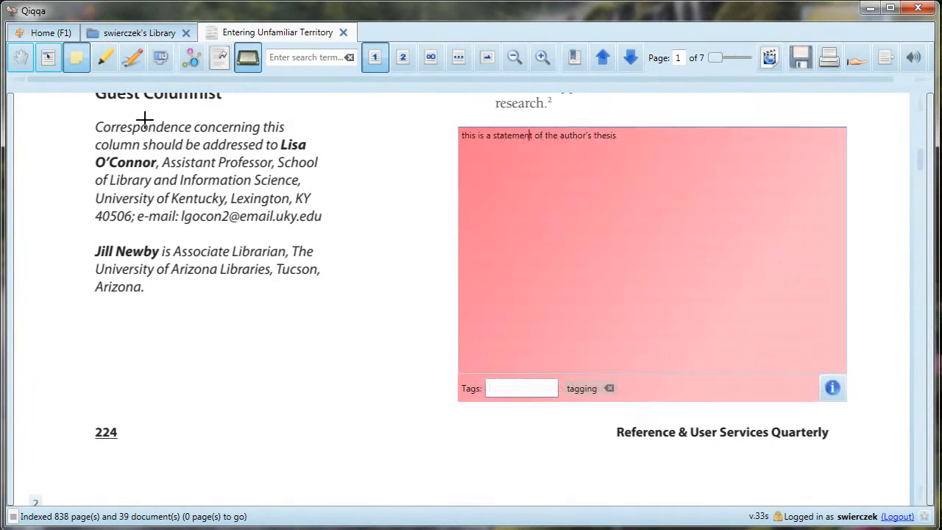
pyautogui.click(19, 59)
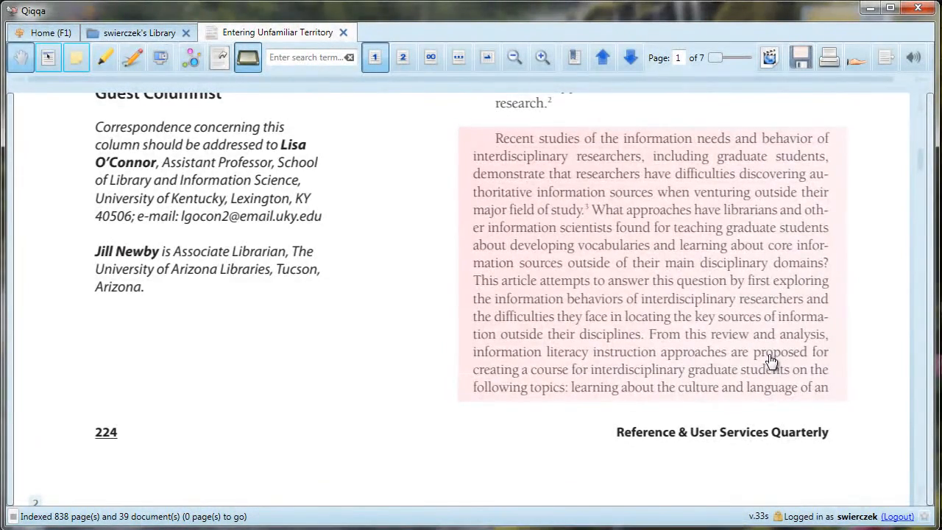
# - Highlight the opening words under "Challenges of Interdisciplinary Research" on page 2, up to "research as", and clear the stray highlight on "academic"
pyautogui.scroll(-10, 227, 246)
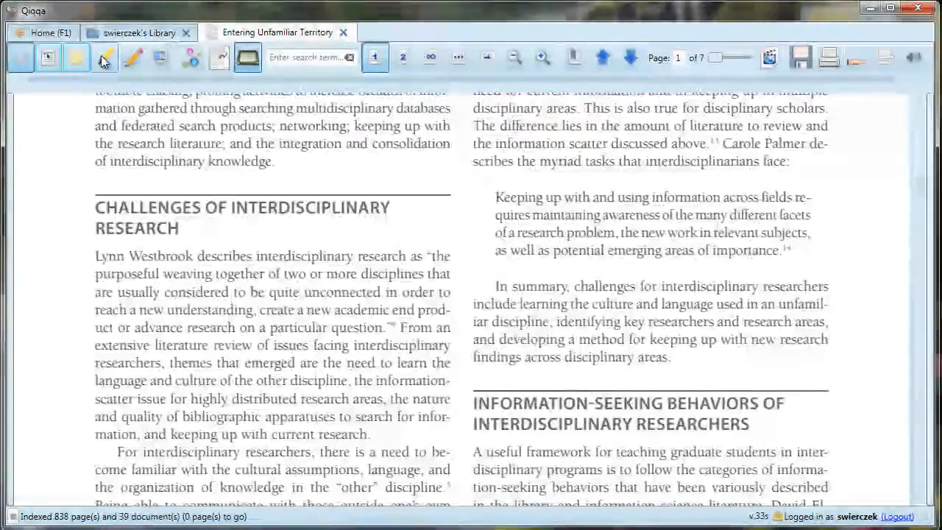
pyautogui.moveTo(97, 257); pyautogui.dragTo(431, 257)
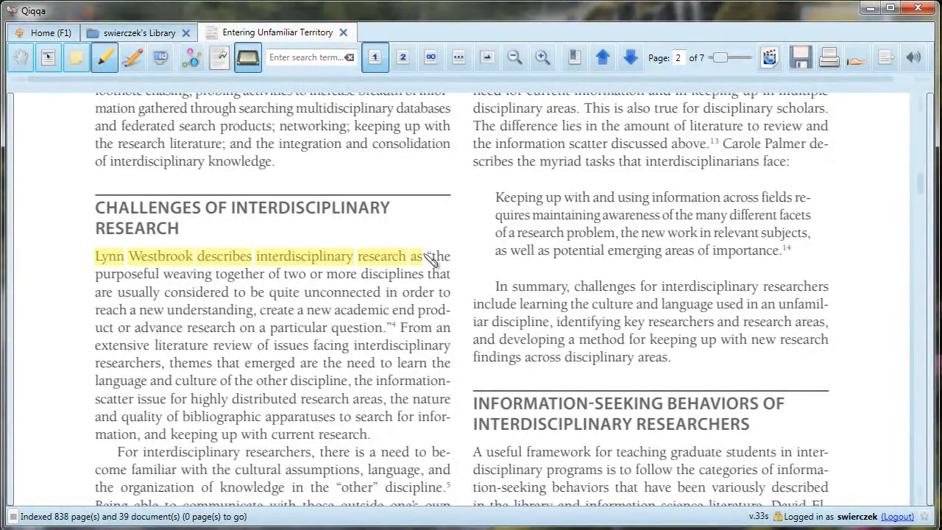
pyautogui.click(359, 312)
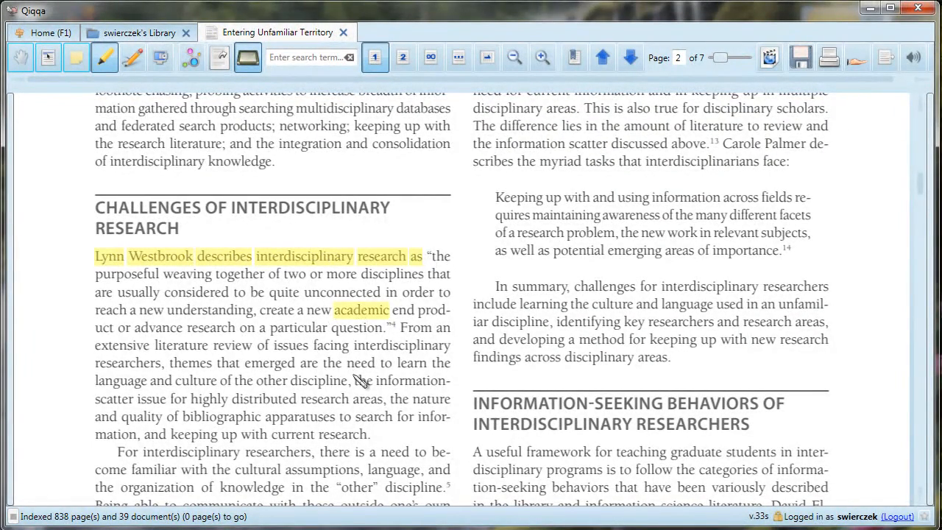
pyautogui.click(379, 312)
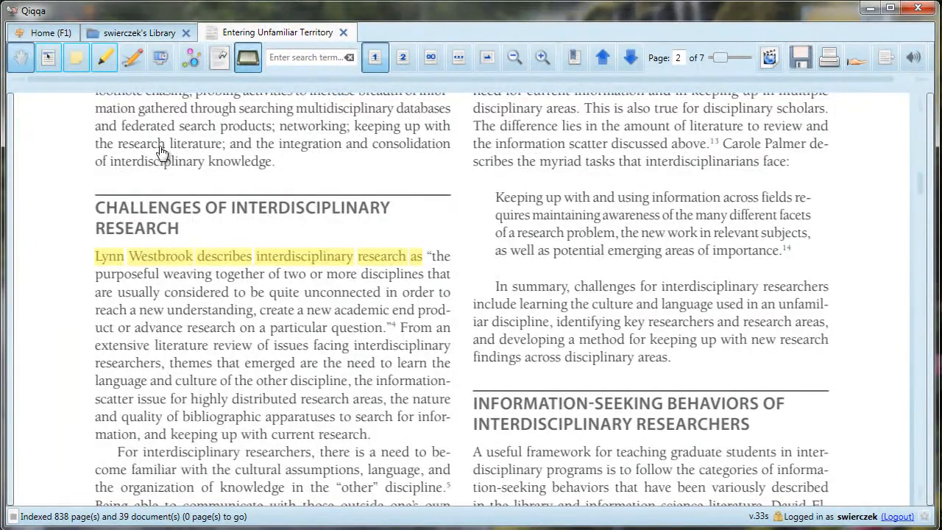
# - Draw a freehand ink scribble in the page 2 margin beside the paragraph beginning "For interdisciplinary researchers", and return to the hand tool
pyautogui.scroll(-8, 266, 317)
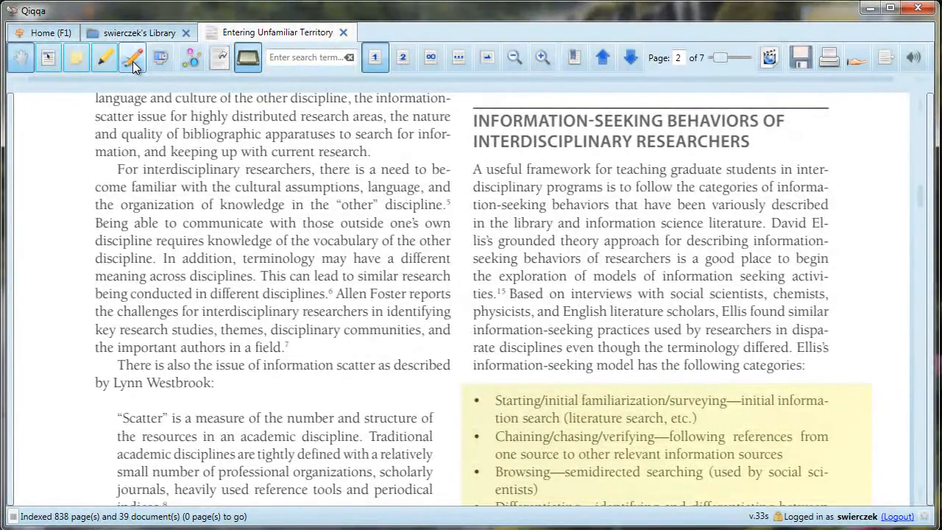
pyautogui.click(134, 62)
pyautogui.moveTo(31, 195)
pyautogui.mouseDown()
pyautogui.moveTo(21, 210)
pyautogui.moveTo(30, 196)
pyautogui.moveTo(38, 210)
pyautogui.moveTo(41, 195)
pyautogui.moveTo(50, 213)
pyautogui.moveTo(63, 205)
pyautogui.mouseUp()
pyautogui.click(27, 61)
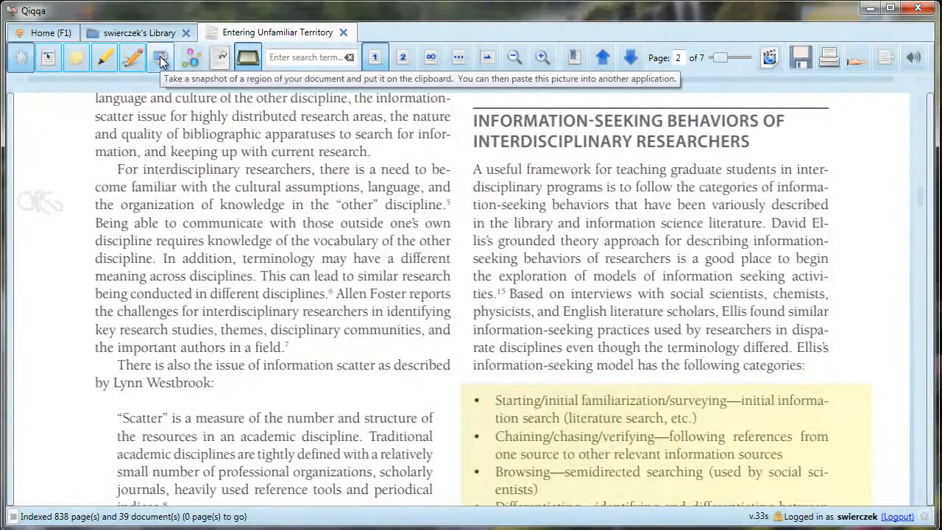
# - Copy a snapshot of the first annotated bullet list on page 3 to the clipboard, and search the library for documents citing this article
pyautogui.scroll(-5, 345, 202)
pyautogui.scroll(-6, 329, 199)
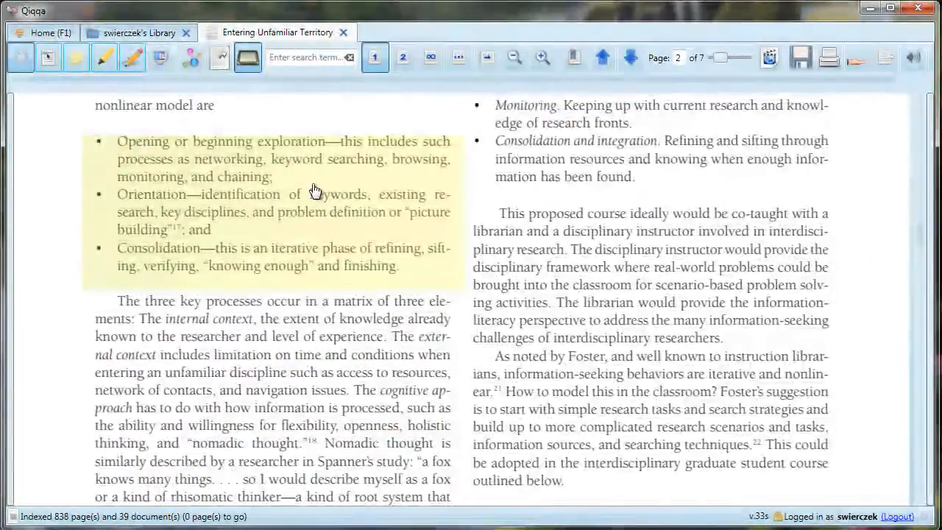
pyautogui.click(160, 62)
pyautogui.moveTo(84, 130); pyautogui.dragTo(462, 278)
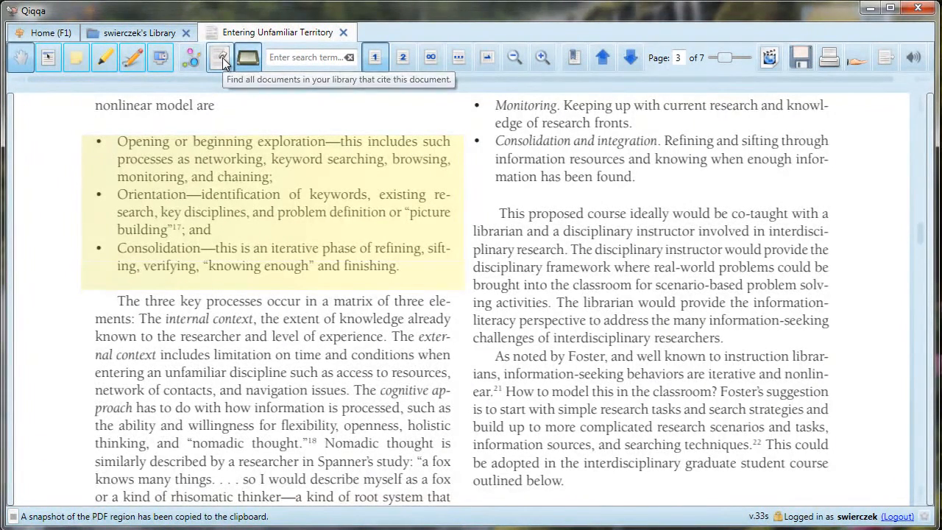
pyautogui.click(221, 58)
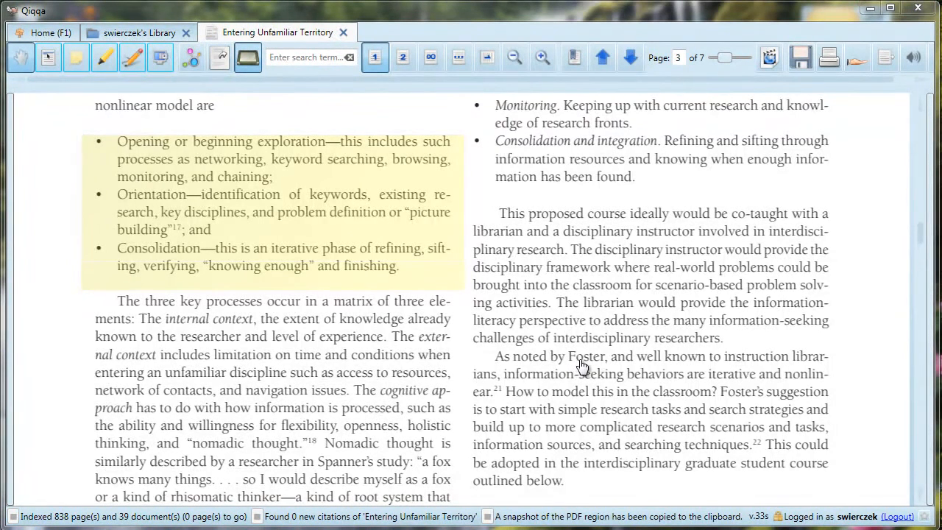
# - View the article two pages at a time, in an overview of all its pages, and with pages 1 and 2 enlarged
pyautogui.click(407, 61)
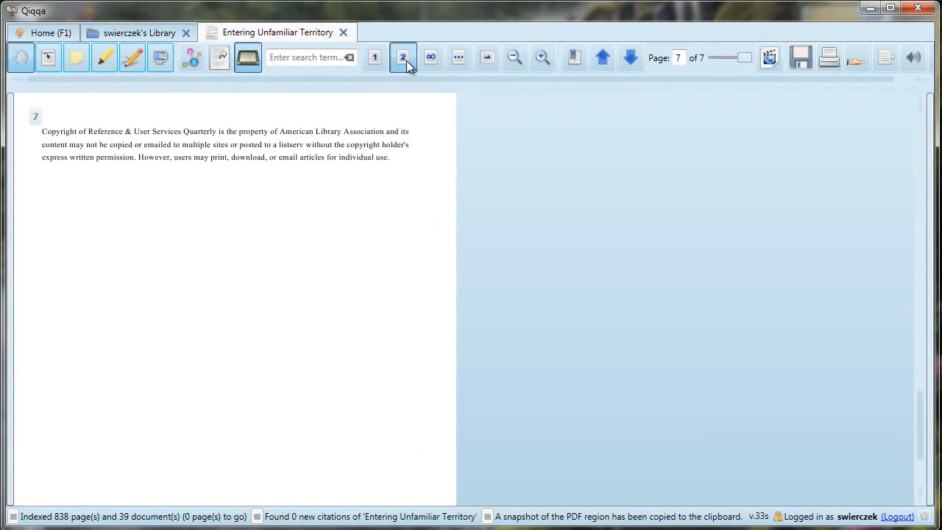
pyautogui.scroll(5, 401, 285)
pyautogui.scroll(10, 402, 285)
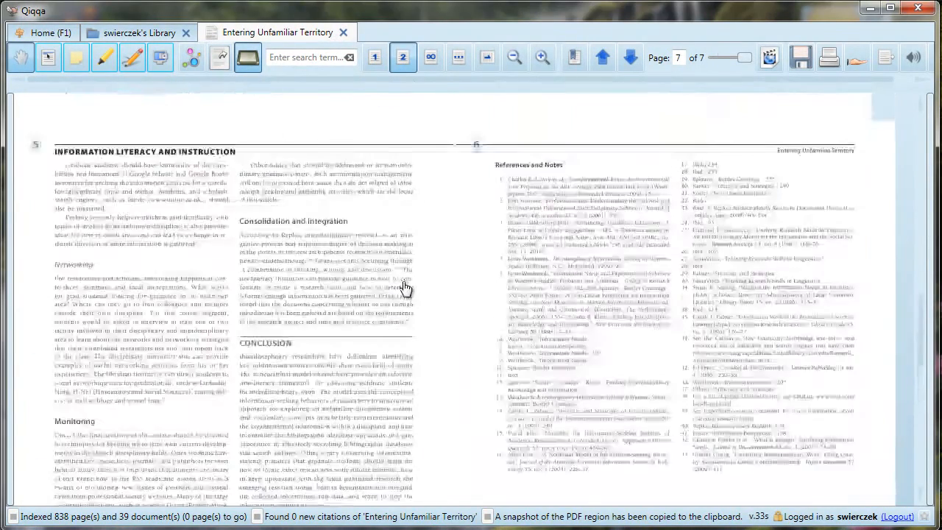
pyautogui.click(432, 60)
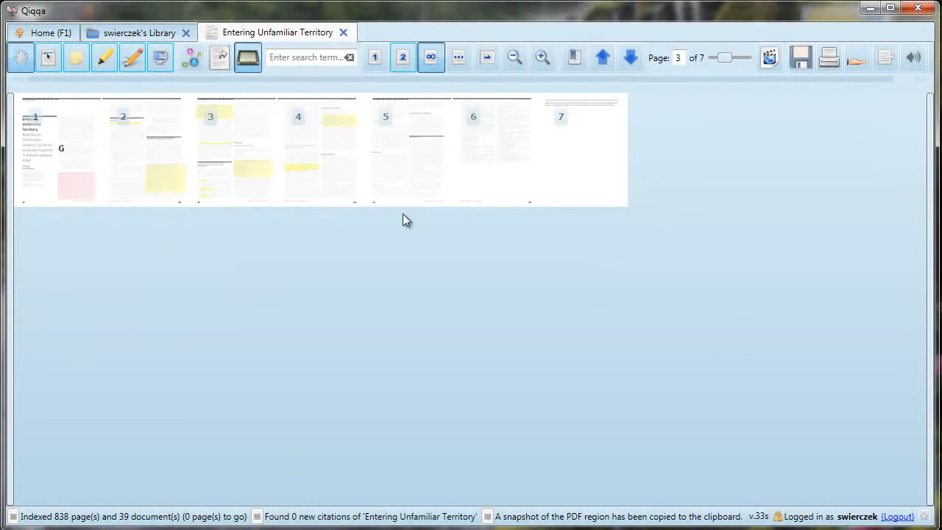
pyautogui.click(173, 184)
pyautogui.doubleClick(175, 184)
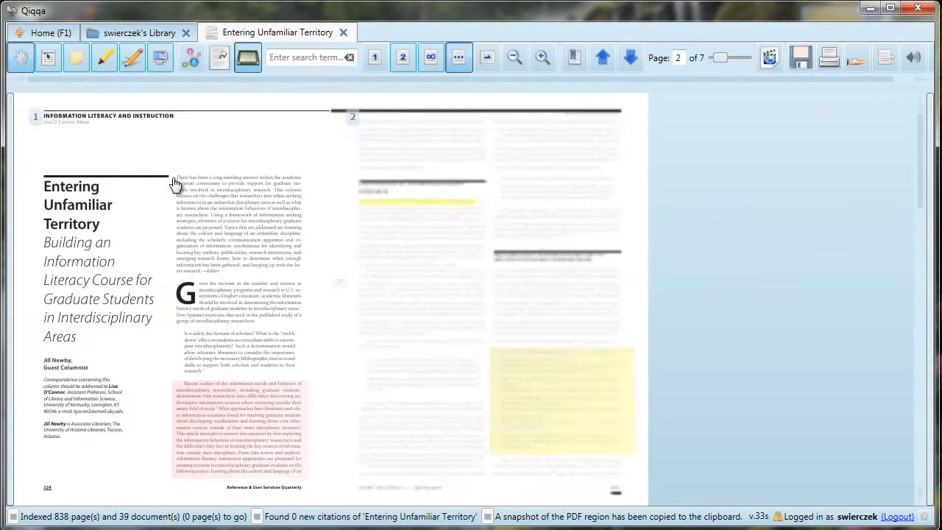
# - Rotate page 2 through a full turn in quarter-turn increments
pyautogui.click(485, 59)
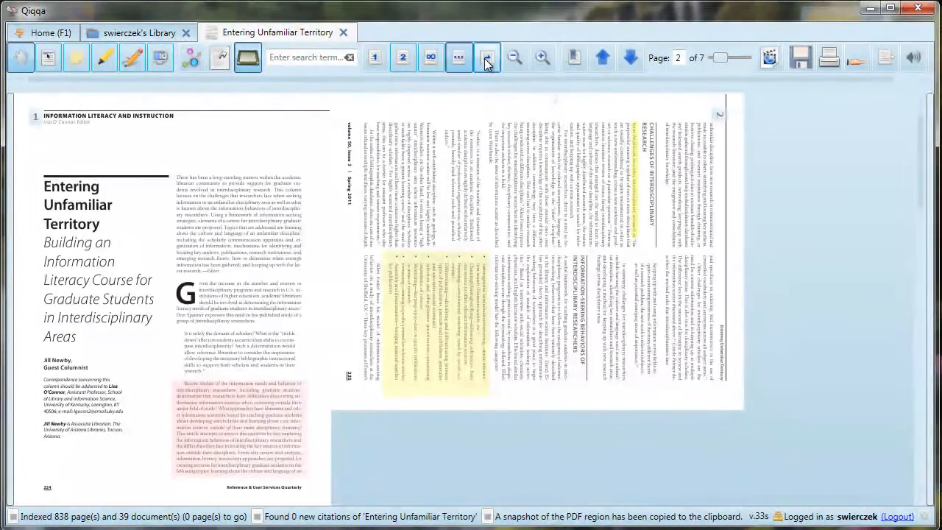
pyautogui.click(486, 59)
pyautogui.click(486, 59)
pyautogui.click(486, 59)
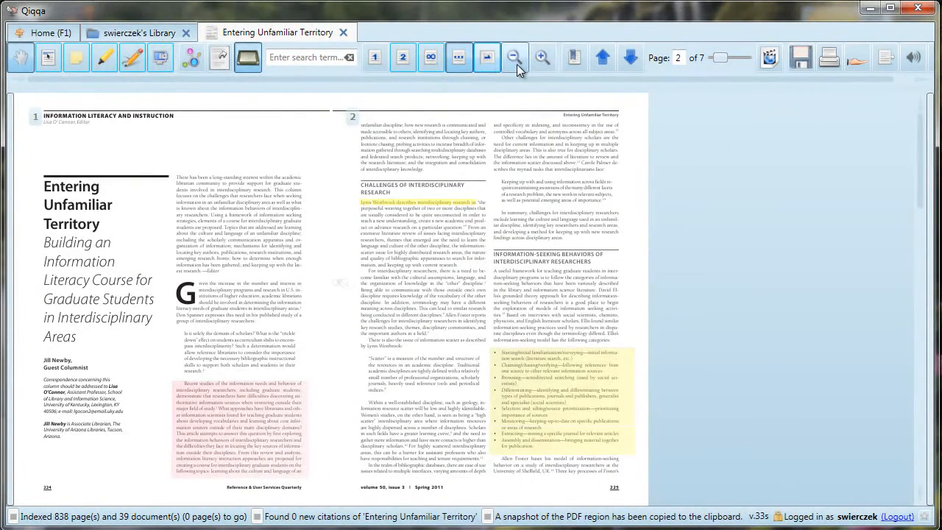
# - Zoom the article out and back in, and jump to its Conclusion section to read it
pyautogui.click(517, 64)
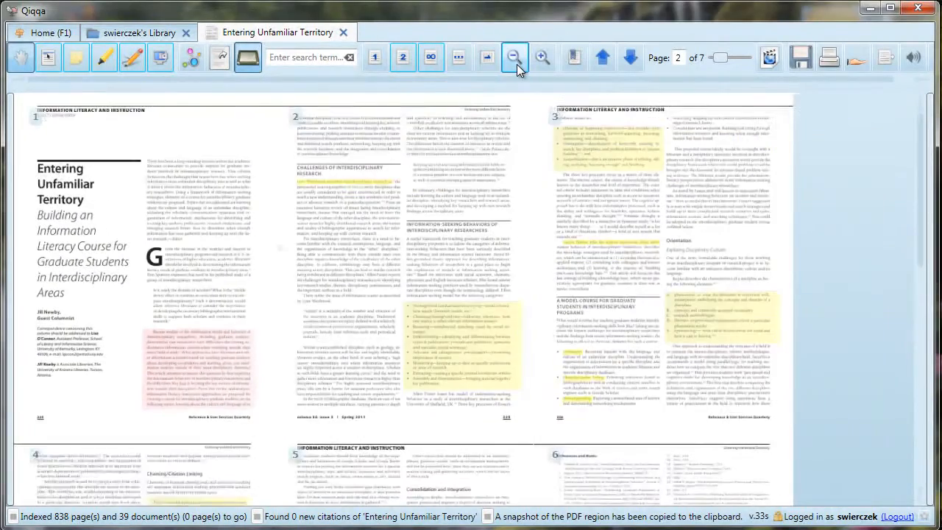
pyautogui.click(539, 59)
pyautogui.click(539, 59)
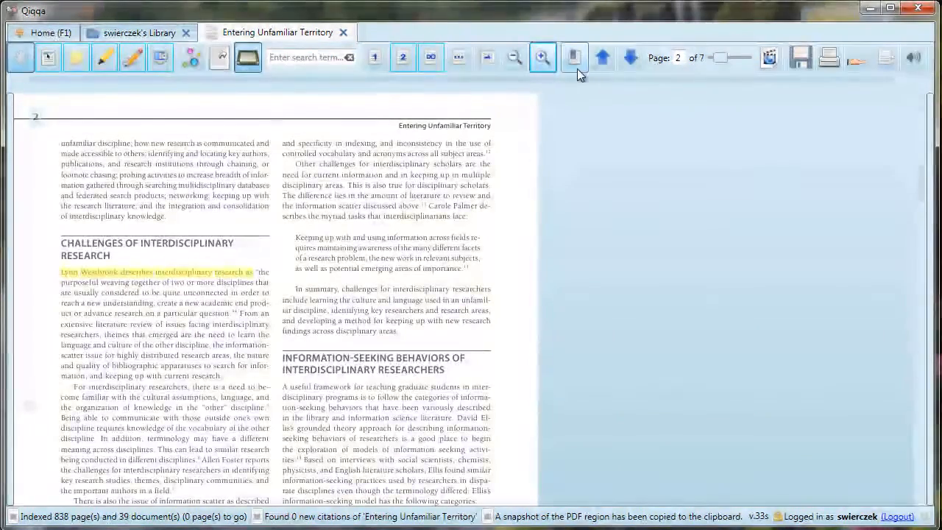
pyautogui.click(576, 63)
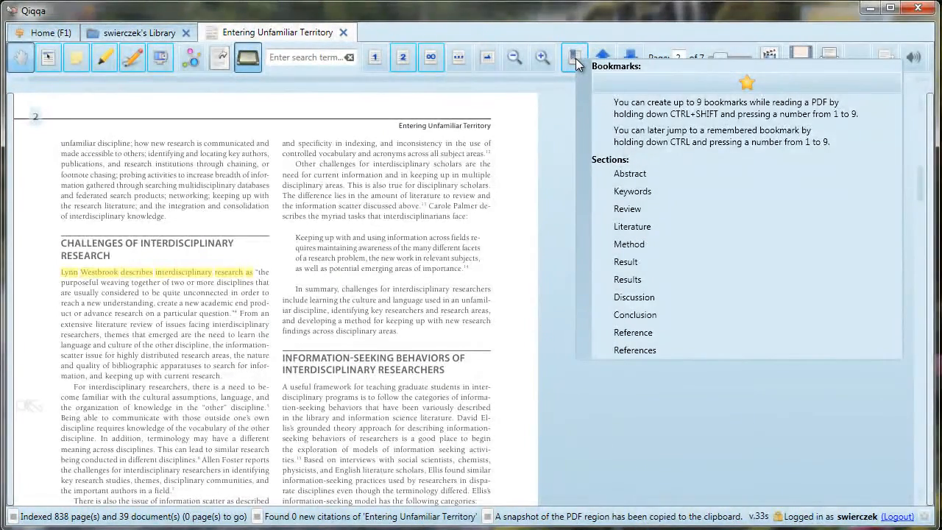
pyautogui.click(649, 315)
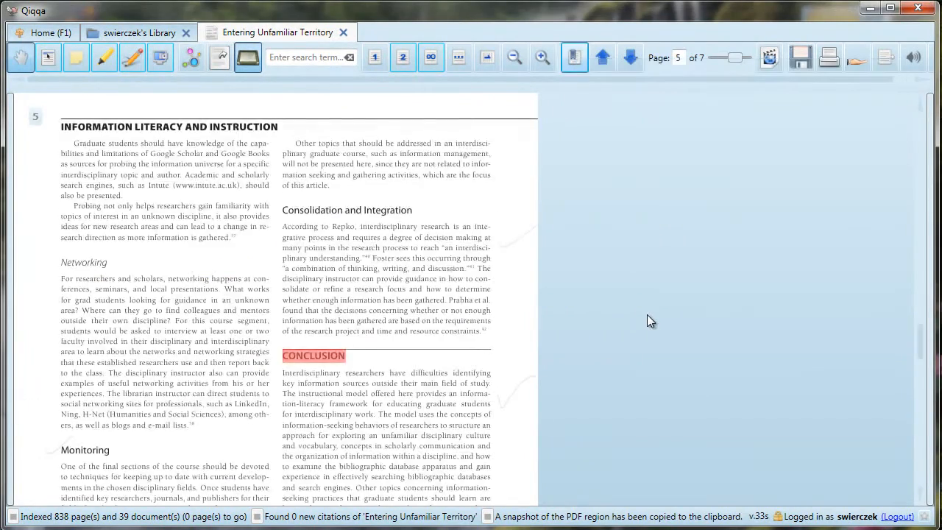
pyautogui.scroll(-3, 399, 363)
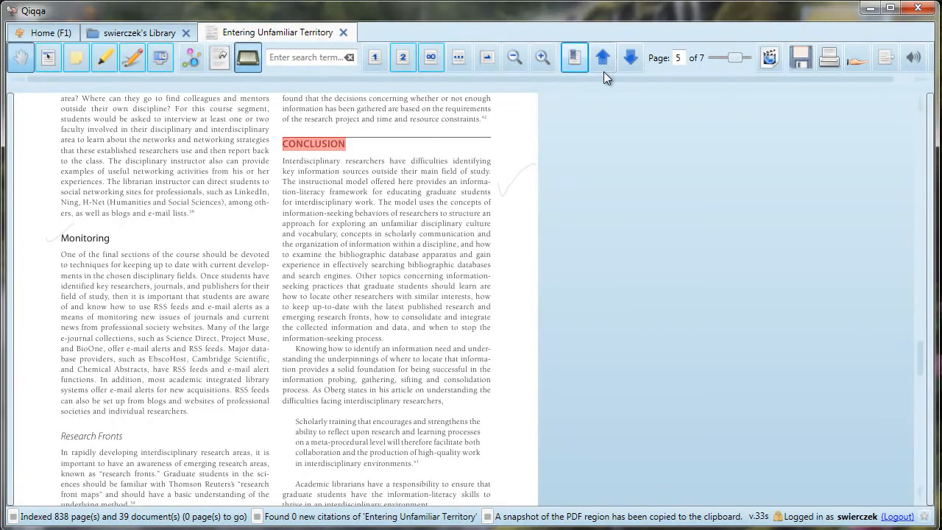
# - Move through the article page by page, back to page 3 and forward to page 4, and try the page slider
pyautogui.click(604, 66)
pyautogui.click(604, 66)
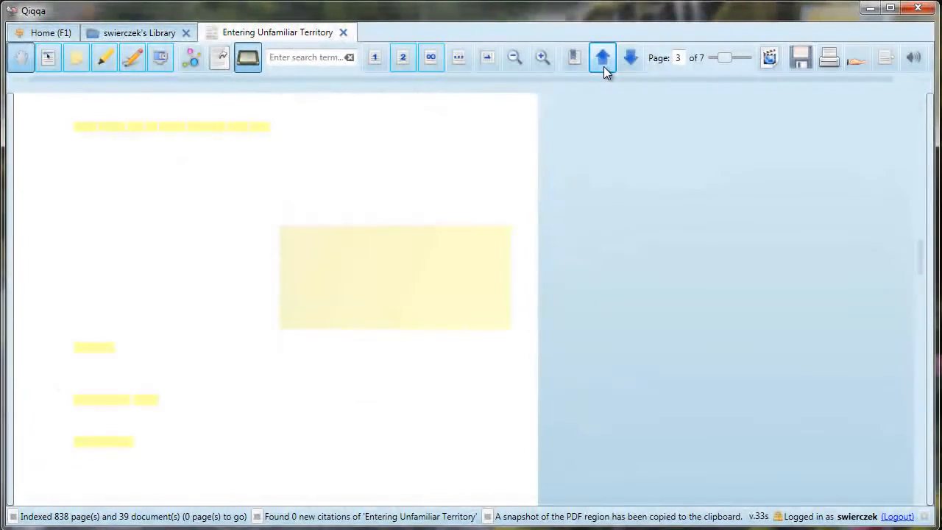
pyautogui.click(631, 65)
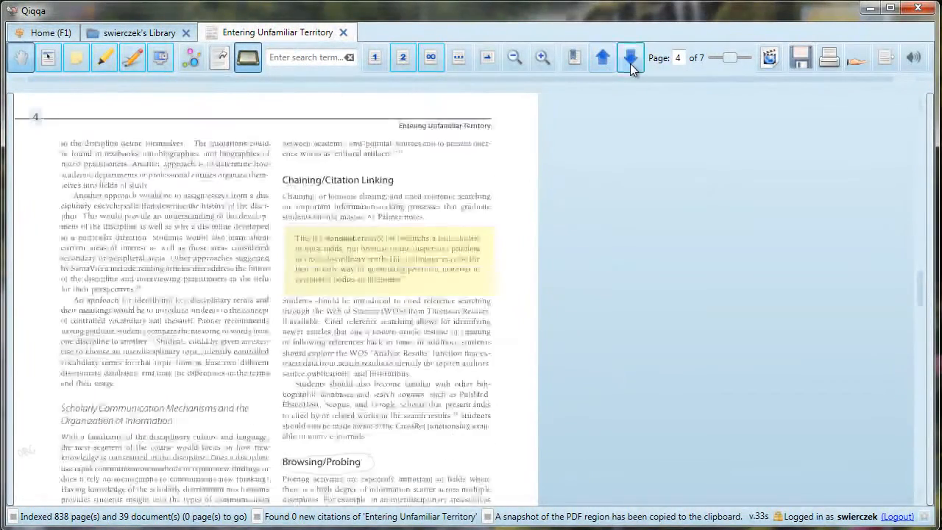
pyautogui.moveTo(732, 57); pyautogui.dragTo(725, 56)
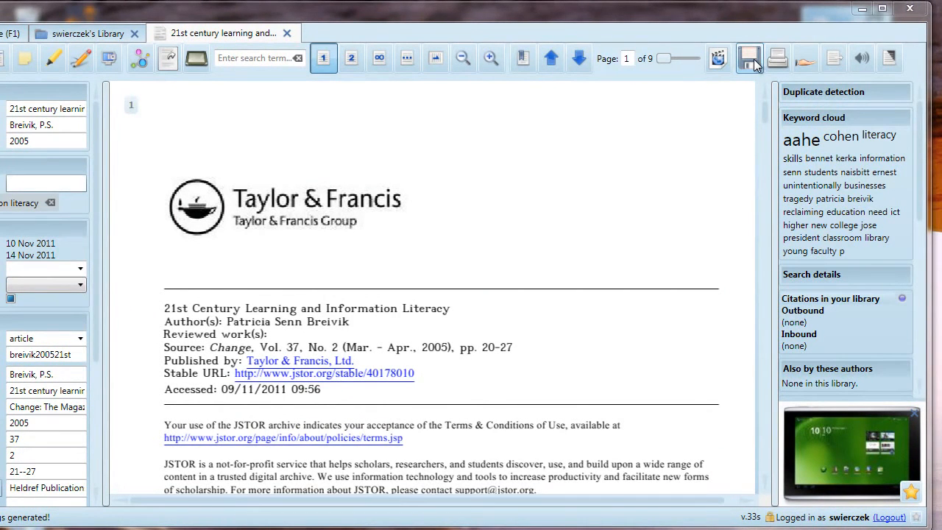
# - Share the article "21st Century Learning and Information Literacy" online as a downloadable file
pyautogui.click(805, 65)
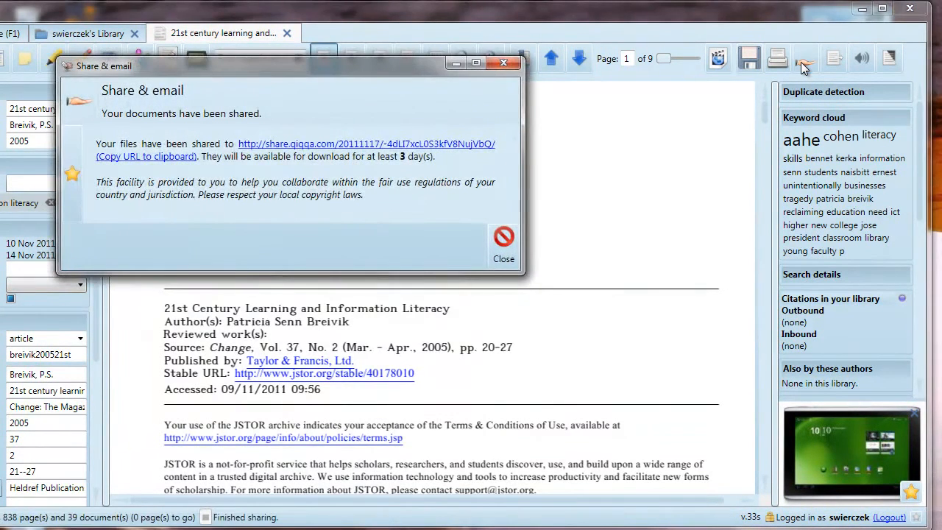
# - Close the sharing confirmation and try the inverted-colour view of the article twice, returning to normal colours each time
pyautogui.click(501, 240)
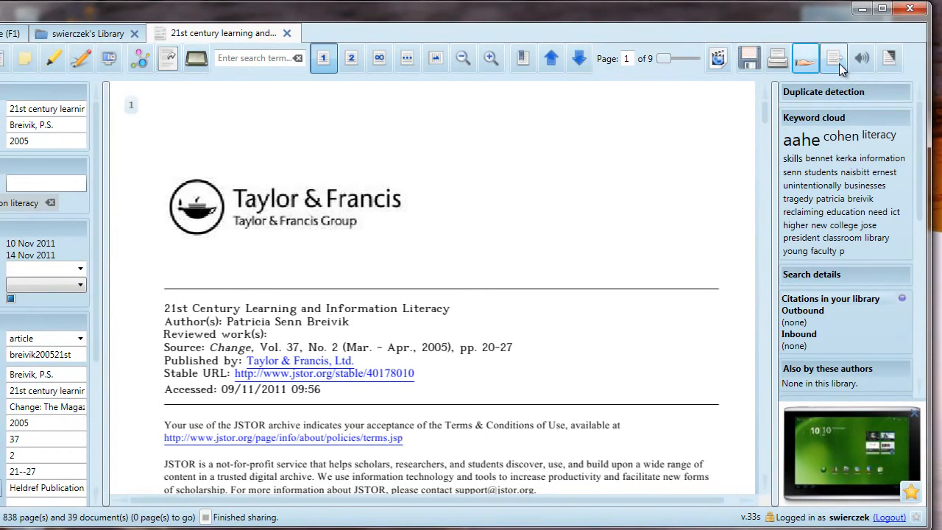
pyautogui.click(888, 65)
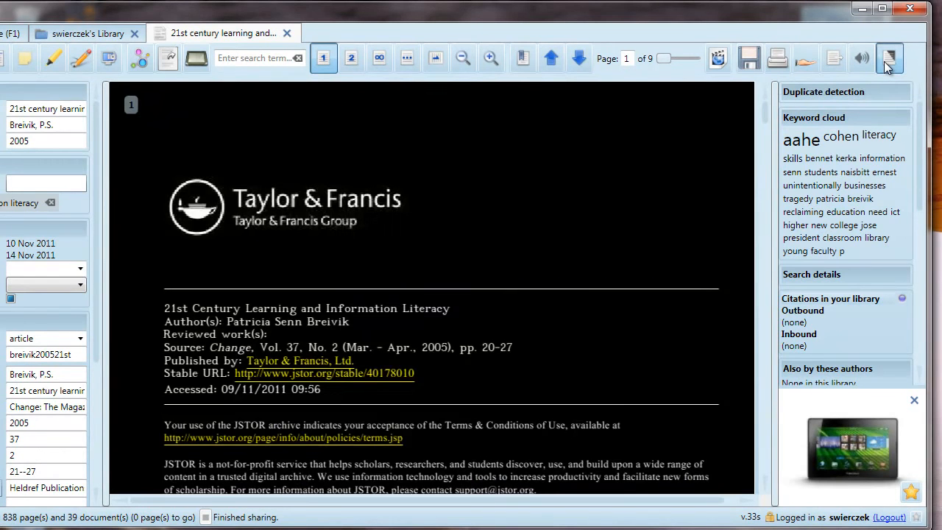
pyautogui.click(888, 65)
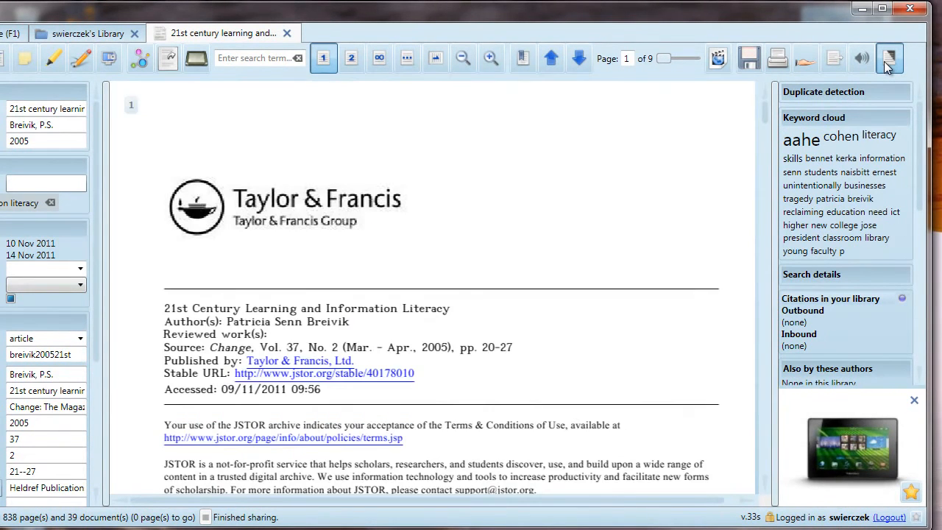
pyautogui.click(888, 64)
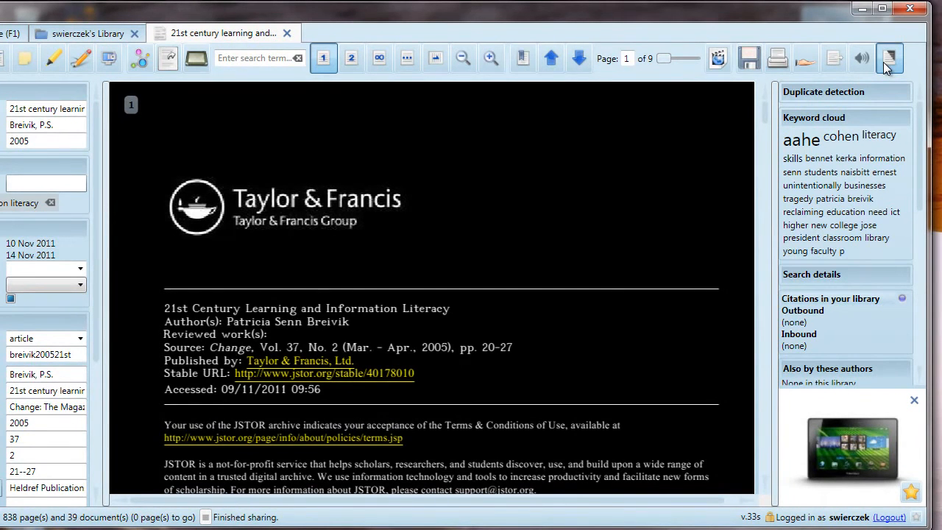
pyautogui.click(888, 65)
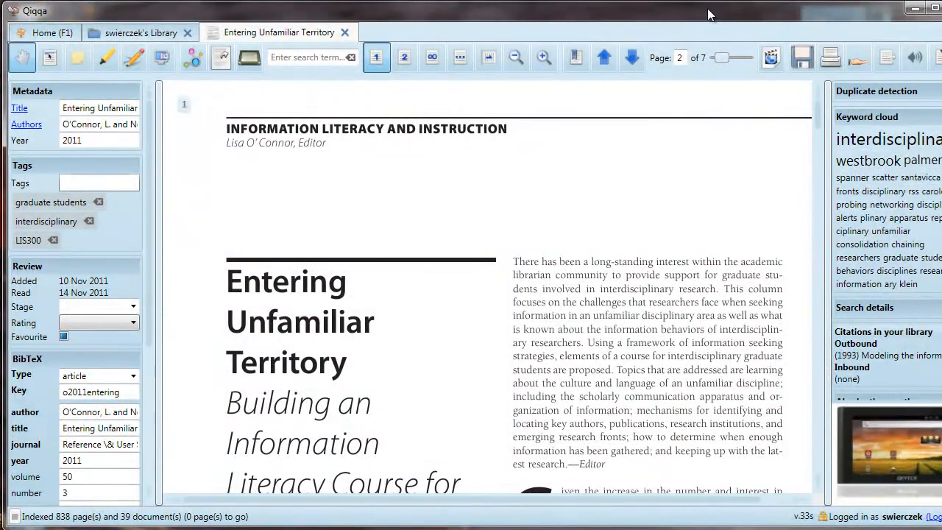
# - Close the open article, filter the library by the tag "interdisciplinary", and clear the tag filter
pyautogui.click(344, 33)
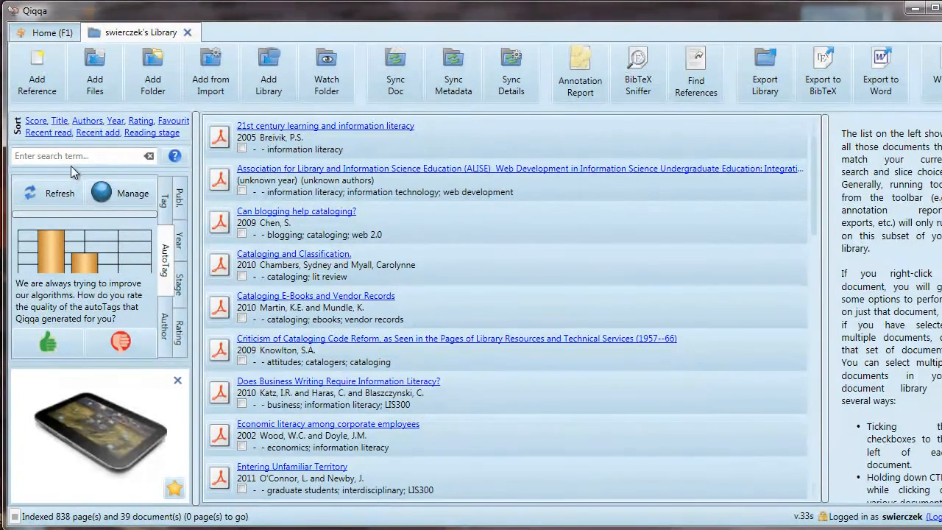
pyautogui.click(172, 199)
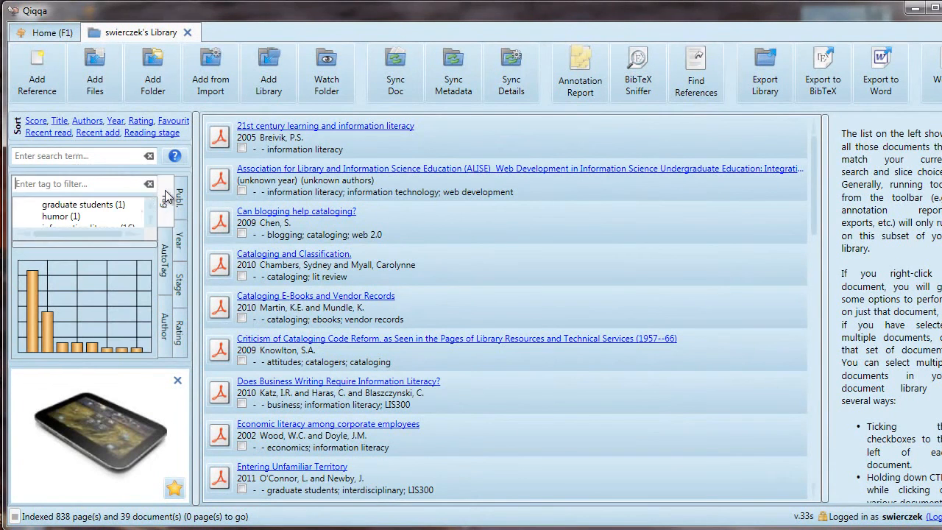
pyautogui.scroll(-3, 151, 218)
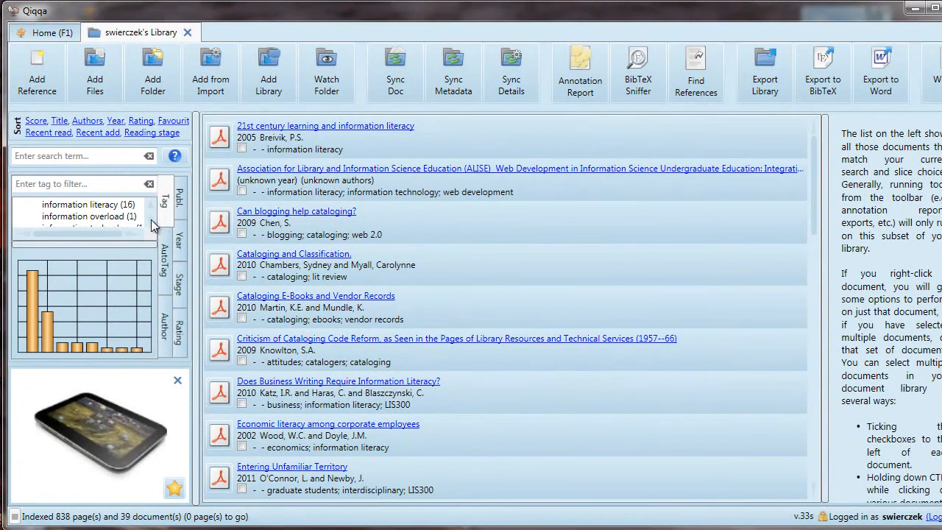
pyautogui.scroll(-1, 151, 224)
pyautogui.click(114, 216)
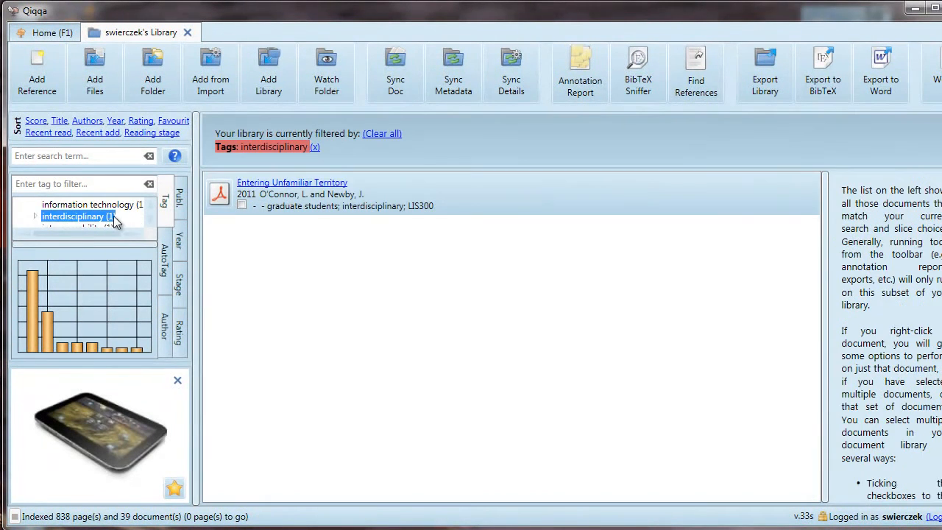
pyautogui.click(315, 148)
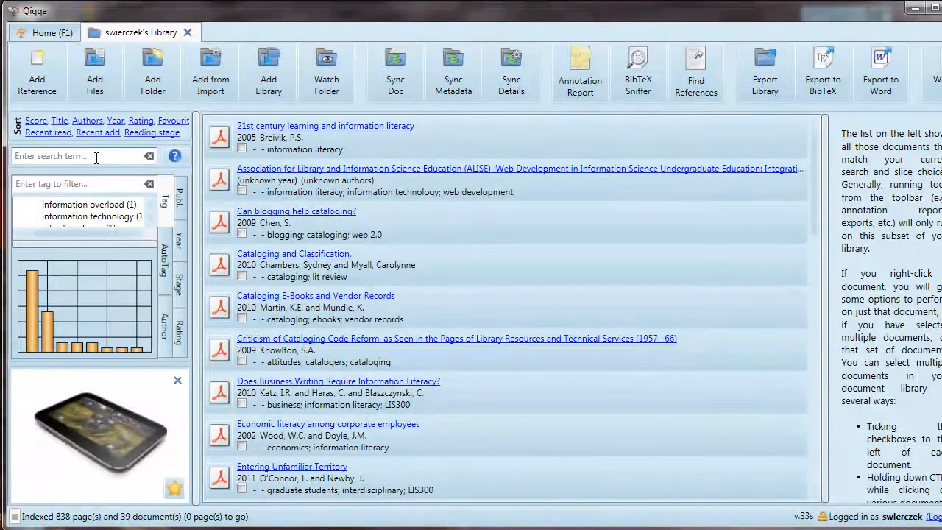
# - Search the whole library for "interdisciplinary" and clear the search filter
pyautogui.write('interdisciplinary')
pyautogui.press('Return')
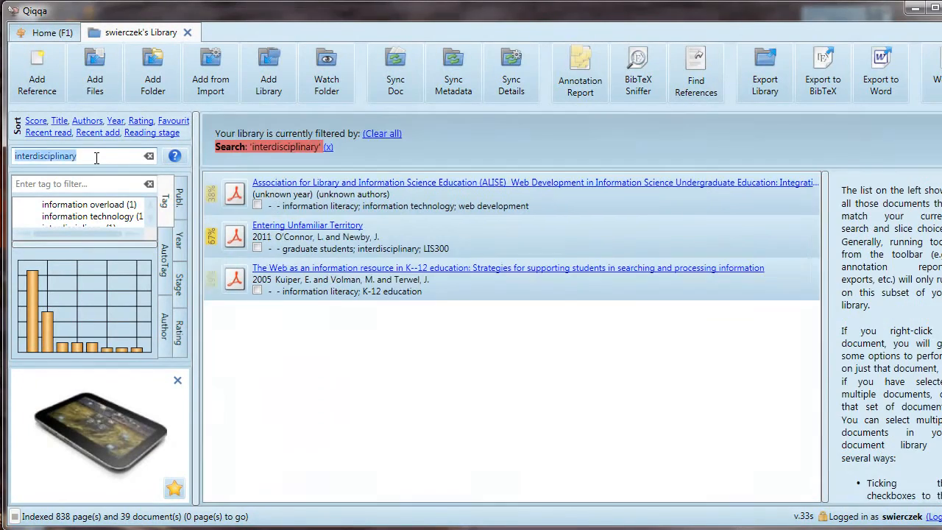
pyautogui.click(329, 147)
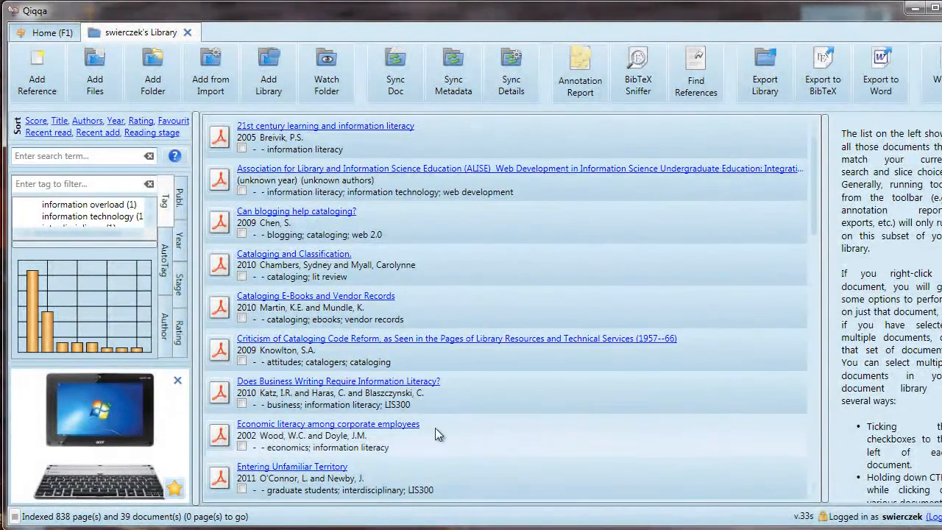
# - Tick the article "Entering Unfamiliar Territory" and look through the rest of the library's document list
pyautogui.click(242, 490)
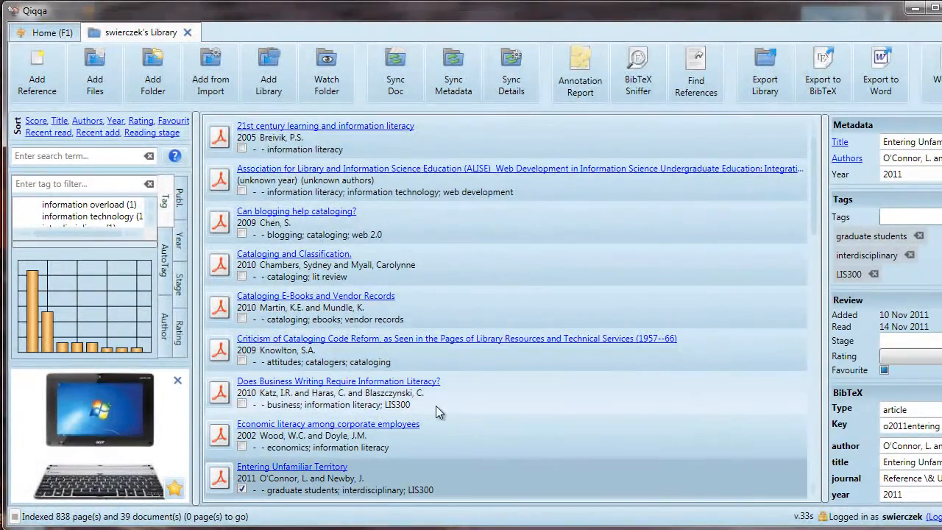
pyautogui.scroll(-2, 541, 409)
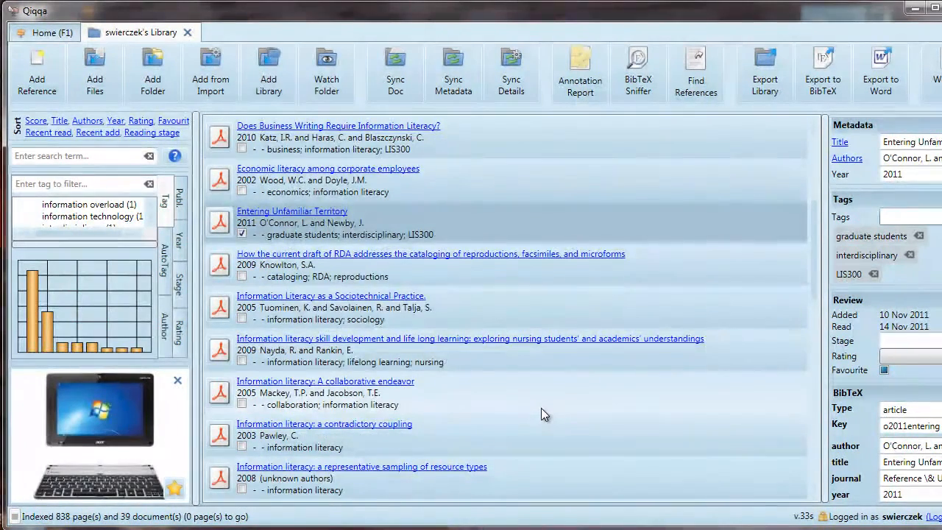
pyautogui.scroll(-3, 541, 408)
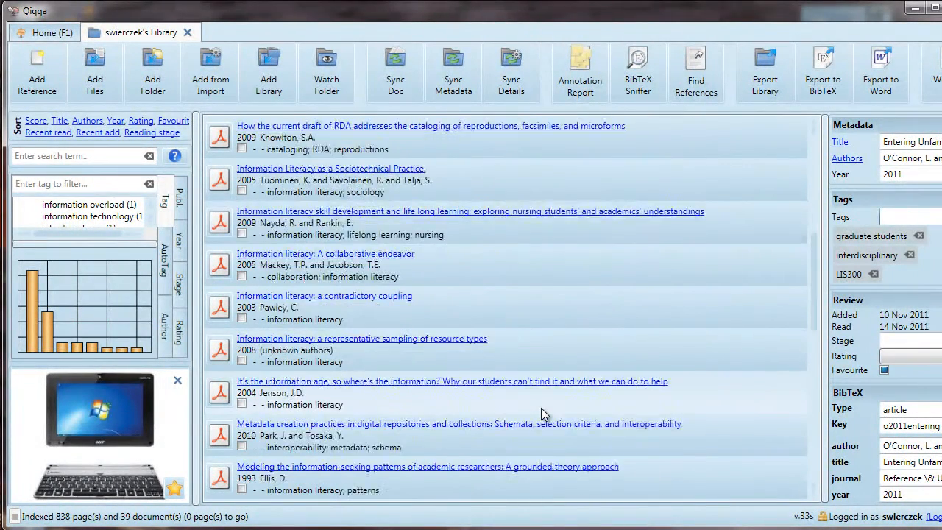
pyautogui.scroll(-1, 541, 408)
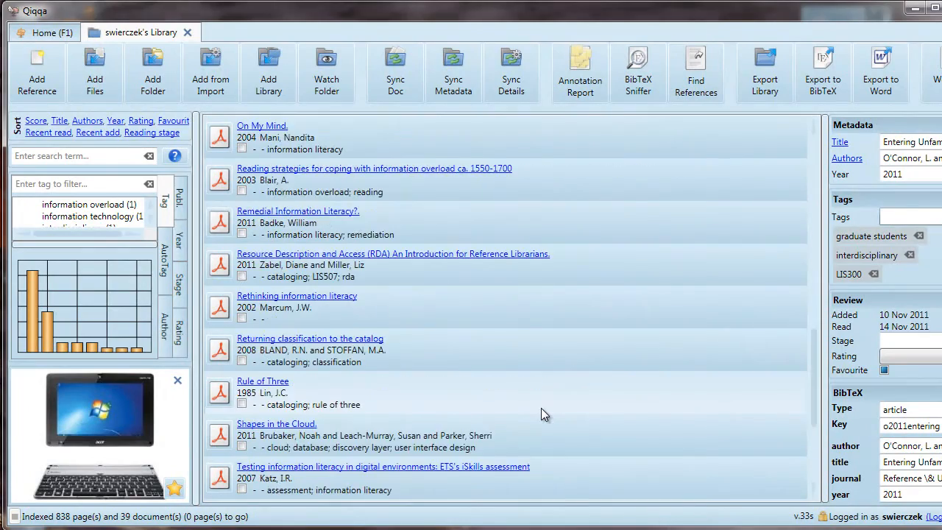
pyautogui.scroll(-1, 541, 408)
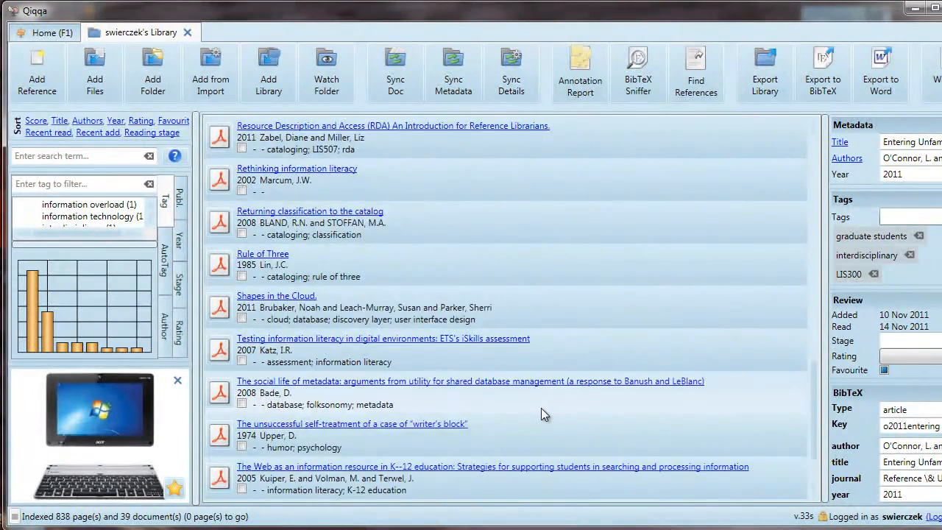
pyautogui.scroll(7, 541, 408)
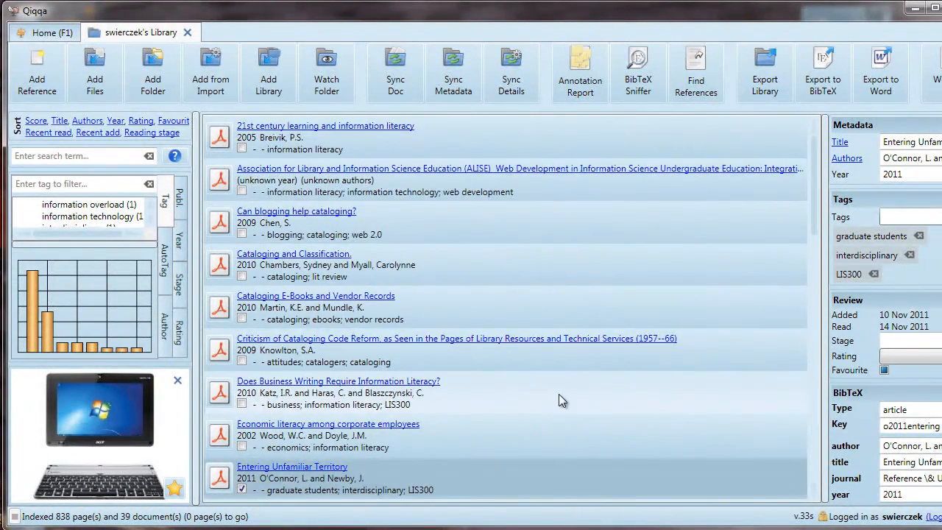
# - Generate an annotation report with all annotation tags selected
pyautogui.click(596, 75)
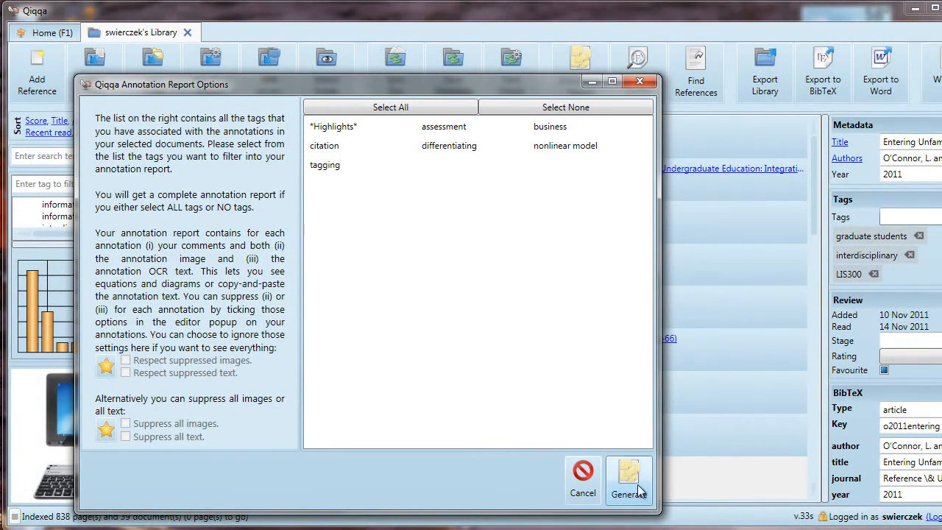
pyautogui.click(429, 110)
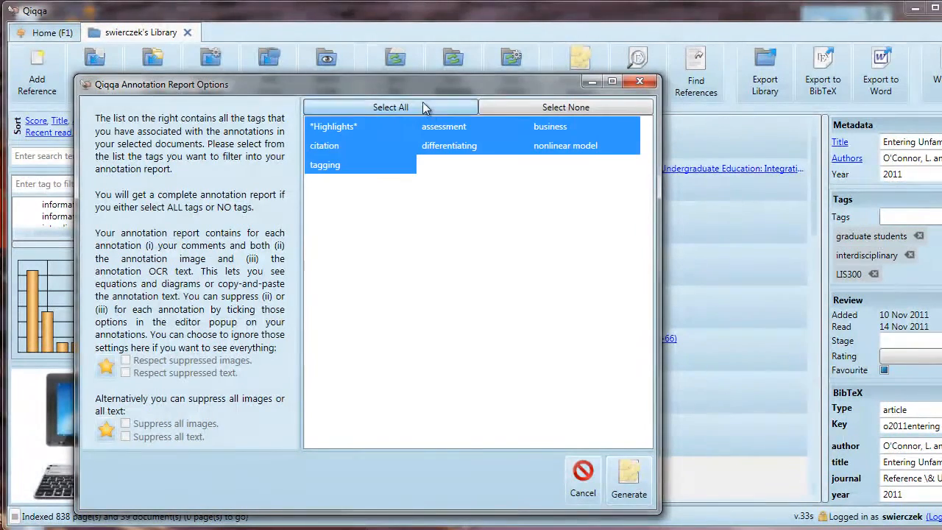
pyautogui.click(631, 488)
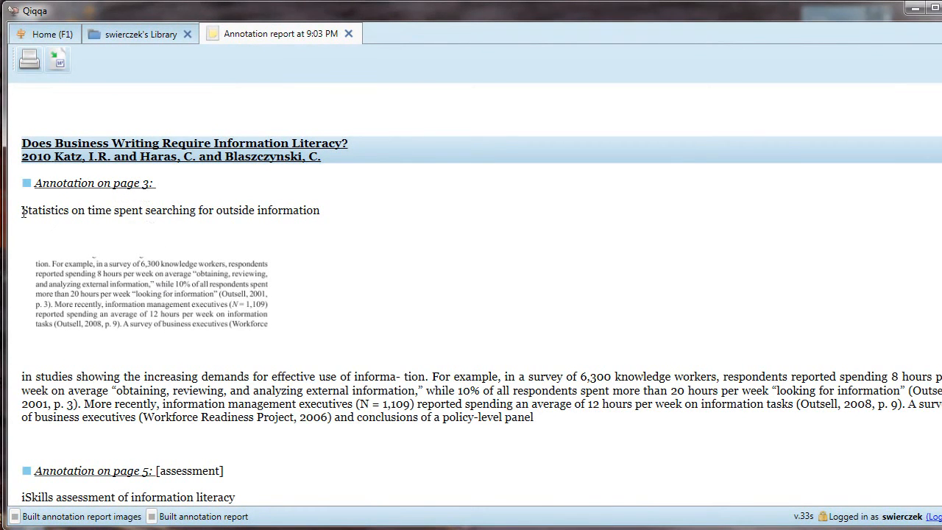
# - Examine the report's page 3 comment and extracted text for "Does Business Writing Require Information Literacy?", and look through its other annotations and highlights
pyautogui.moveTo(22, 212); pyautogui.dragTo(357, 209)
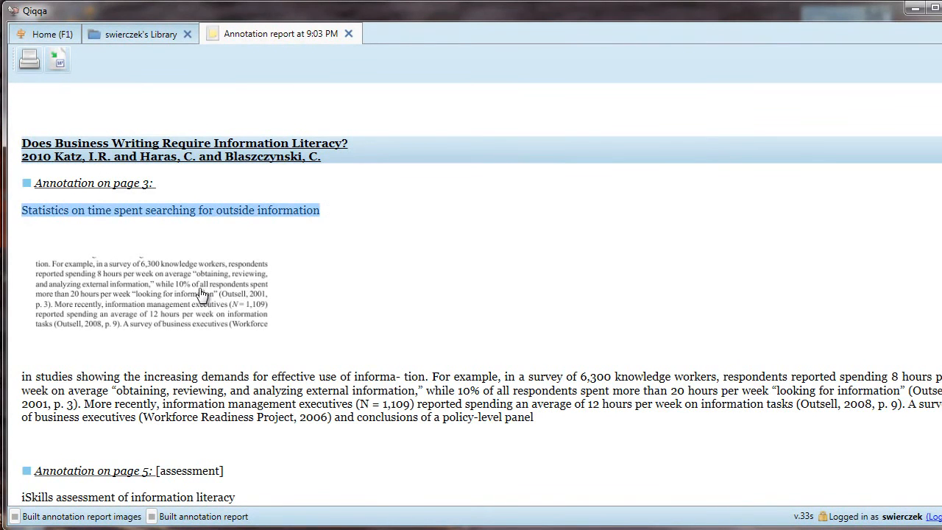
pyautogui.click(292, 400)
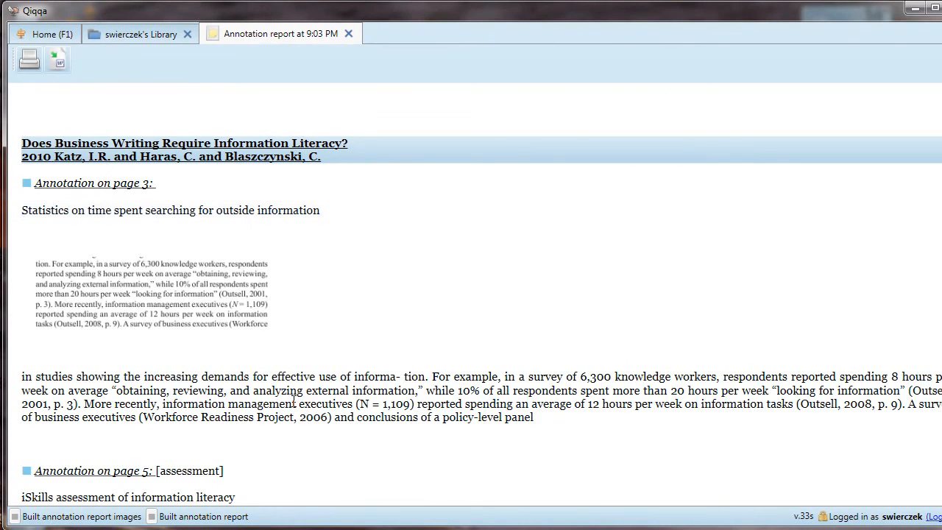
pyautogui.scroll(-1, 292, 400)
pyautogui.moveTo(551, 366); pyautogui.dragTo(1, 337)
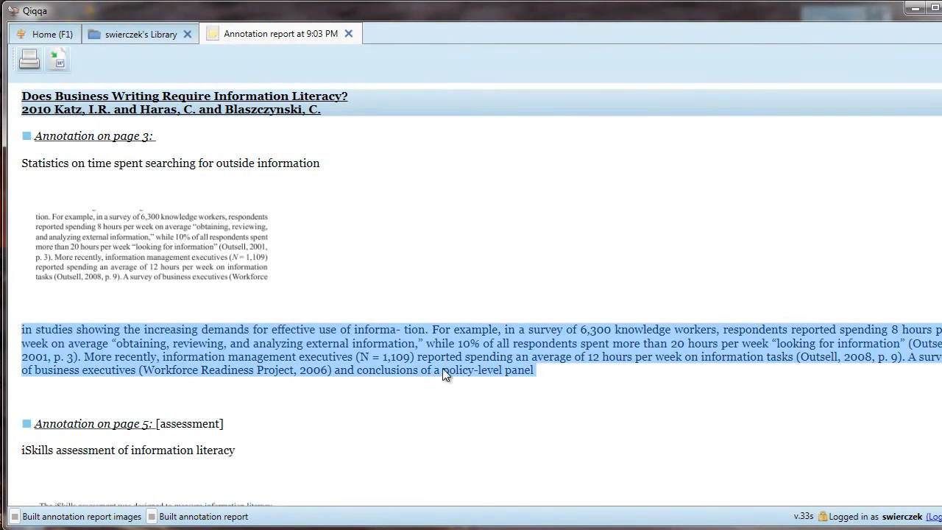
pyautogui.click(551, 390)
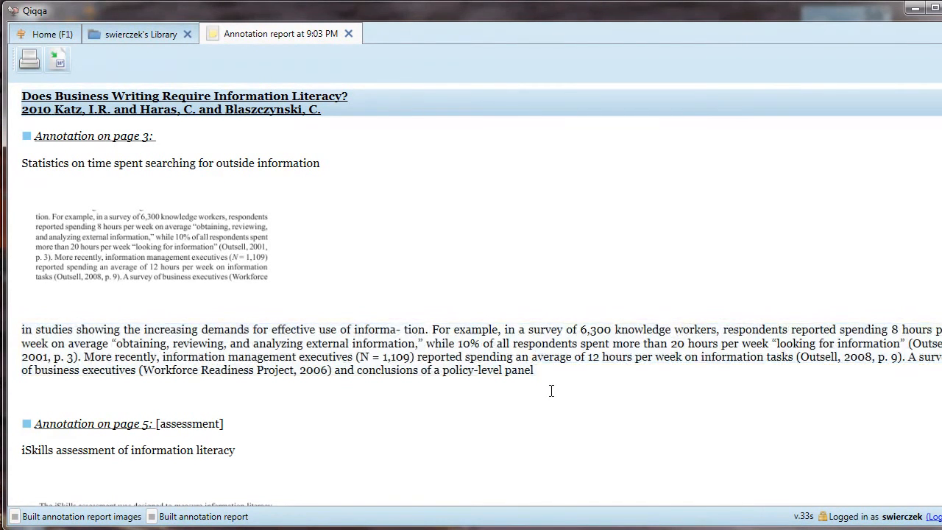
pyautogui.scroll(-4, 493, 413)
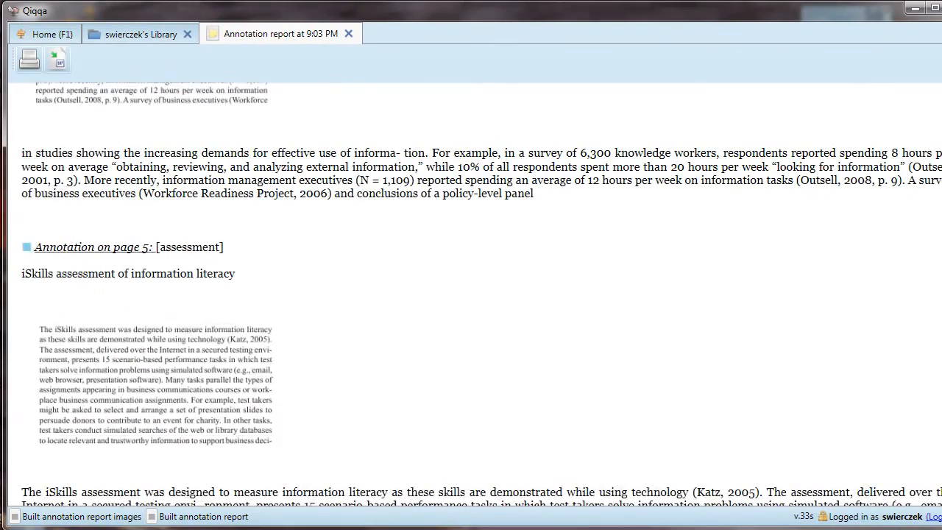
pyautogui.scroll(-10, 481, 294)
pyautogui.scroll(3, 482, 295)
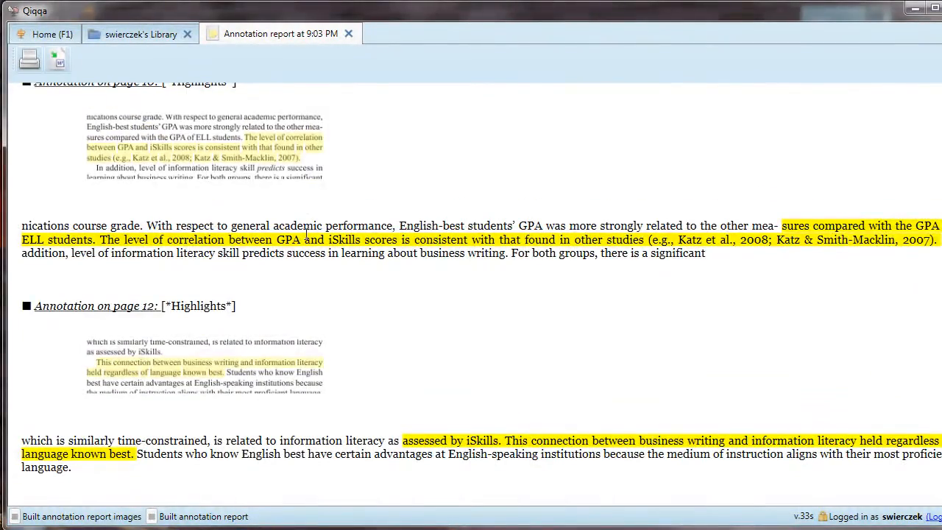
# - Open a page 12 highlight in its source article from the report, return to the report and look through the remaining annotations
pyautogui.click(217, 369)
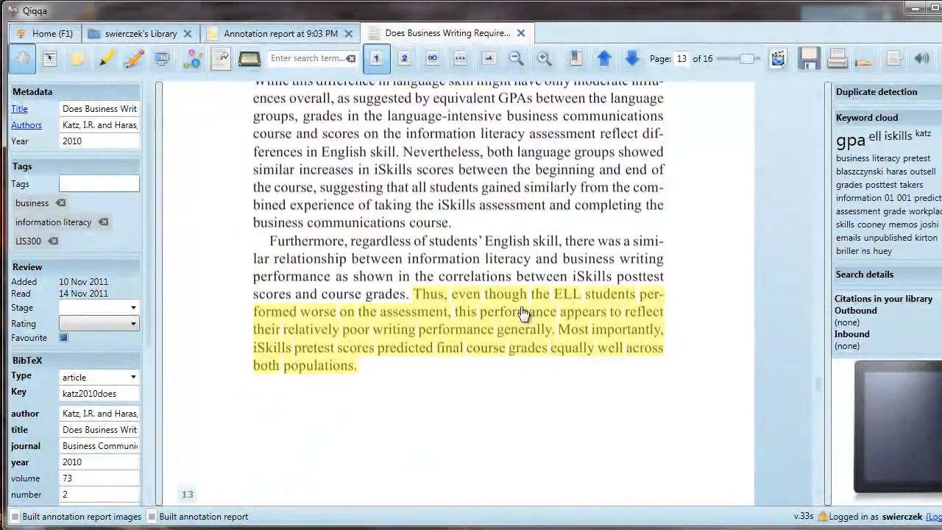
pyautogui.click(299, 36)
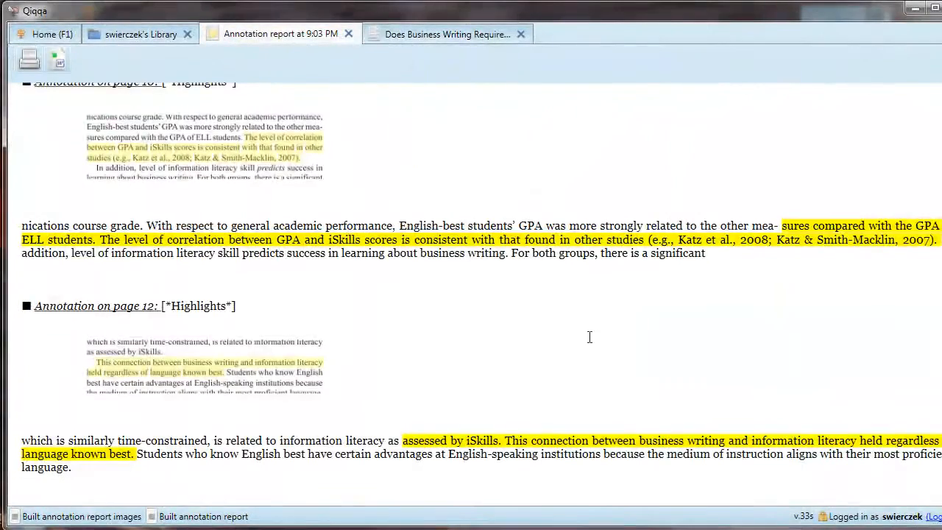
pyautogui.scroll(-2, 596, 352)
pyautogui.scroll(-4, 596, 353)
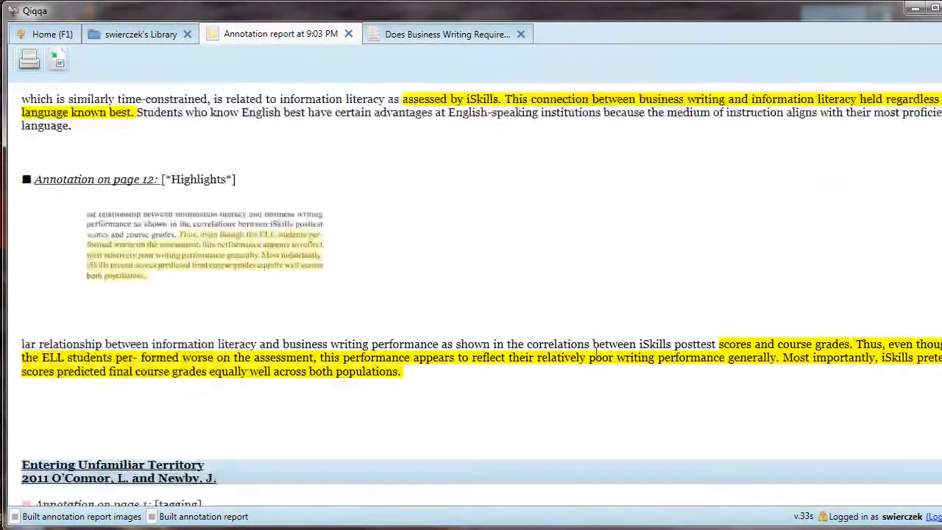
pyautogui.scroll(-2, 586, 341)
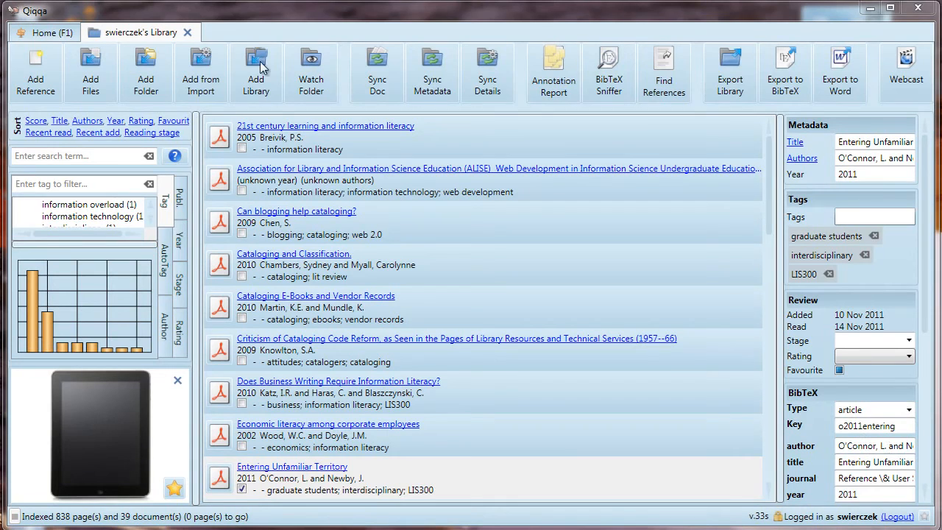
# - Open the library's online version in the browser from the Qiqqa home page and look through its list of downloadable articles
pyautogui.click(51, 33)
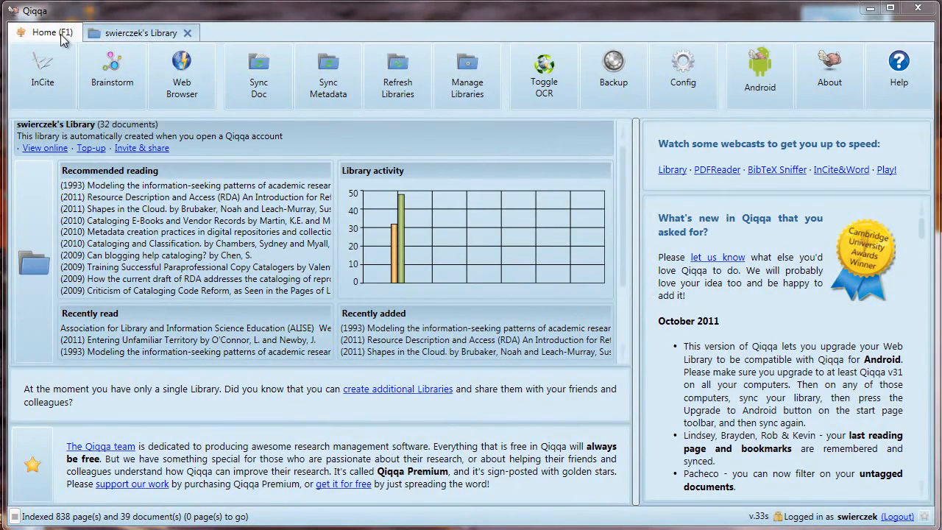
pyautogui.click(29, 150)
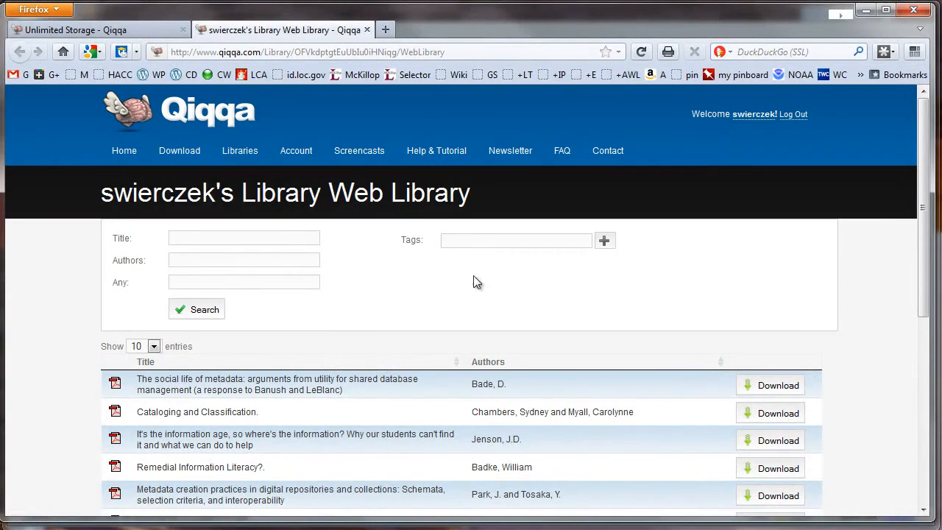
pyautogui.scroll(-2, 852, 310)
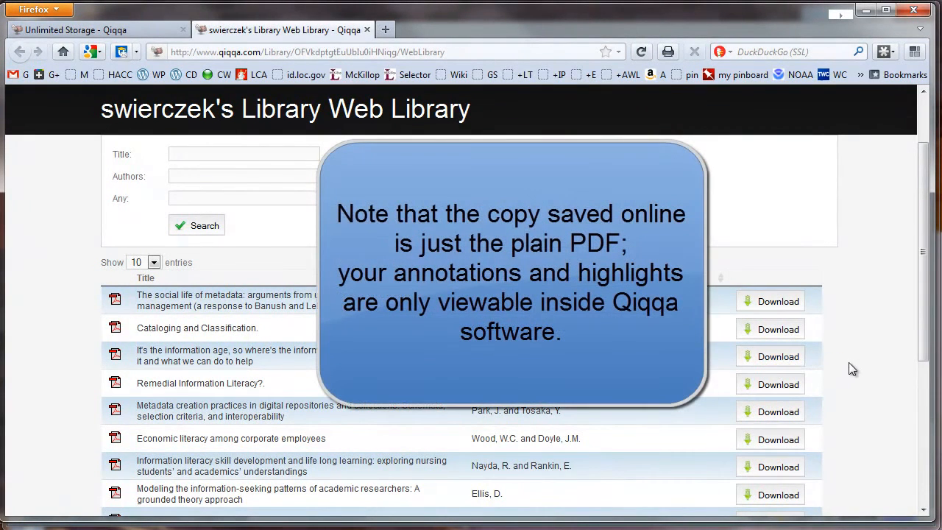
pyautogui.scroll(2, 849, 369)
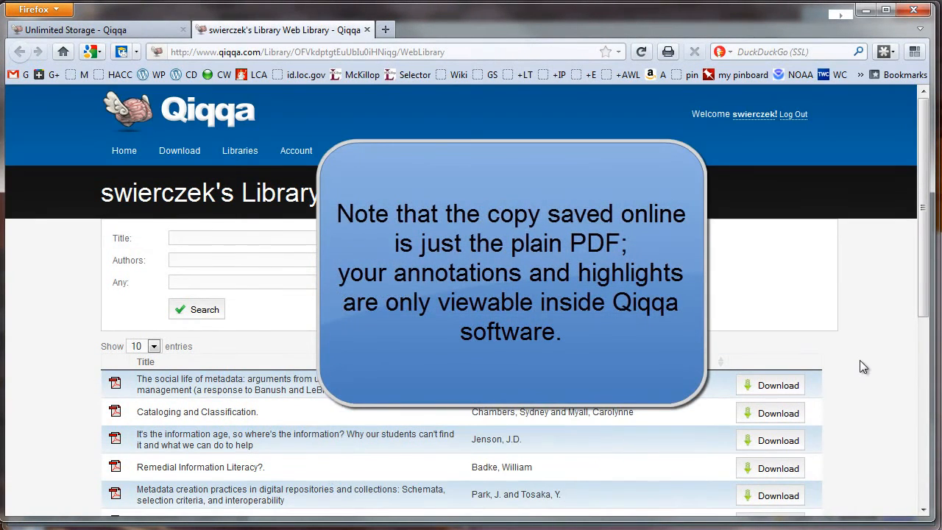
# - Go from the online library to its storage top-up page and open the details on unlimited storage
pyautogui.click(241, 156)
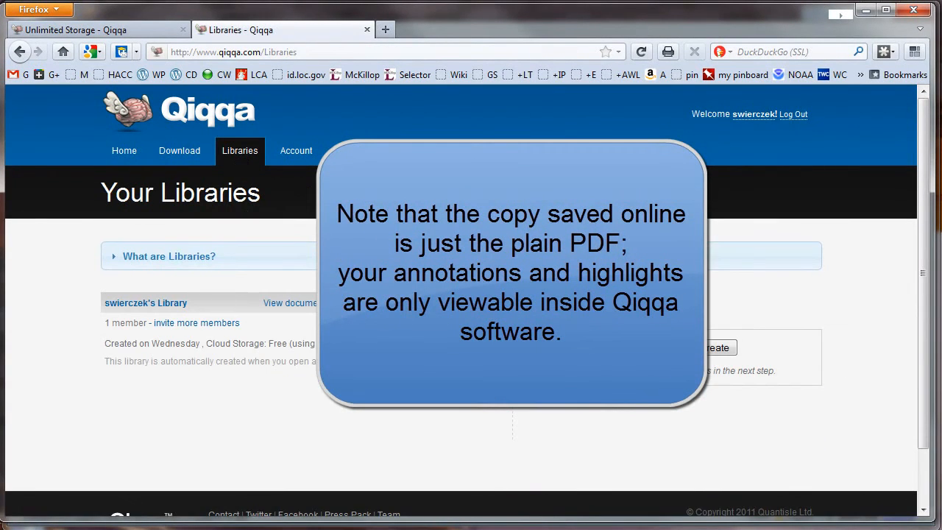
pyautogui.click(402, 343)
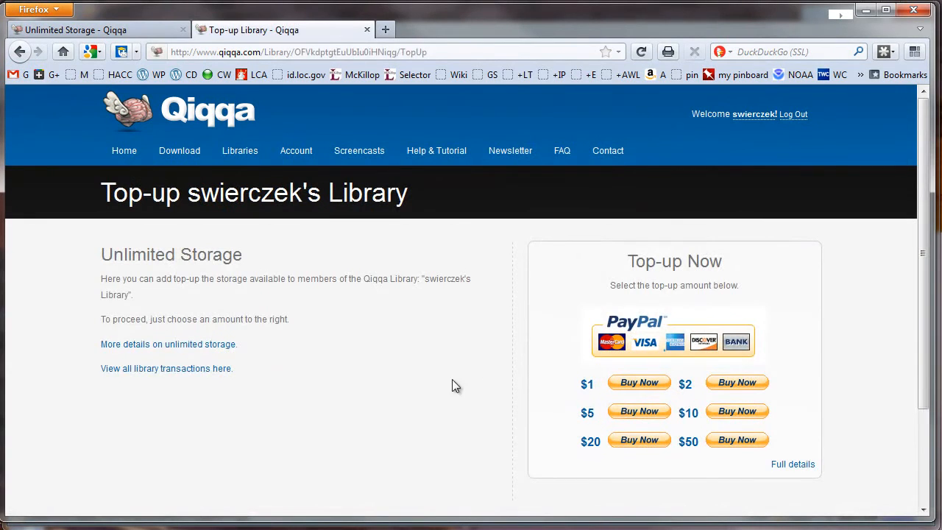
pyautogui.click(203, 345)
# - Examine the Unlimited Storage page's monthly cost examples for larger libraries and its summary of the storage offer
pyautogui.scroll(-3, 426, 377)
pyautogui.scroll(-3, 430, 382)
pyautogui.moveTo(155, 279); pyautogui.dragTo(116, 278)
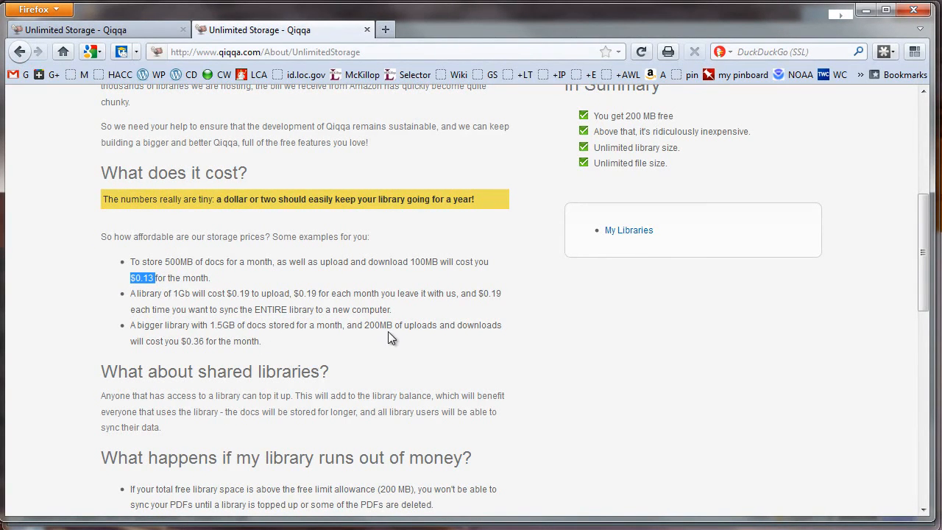
pyautogui.moveTo(208, 343); pyautogui.dragTo(164, 342)
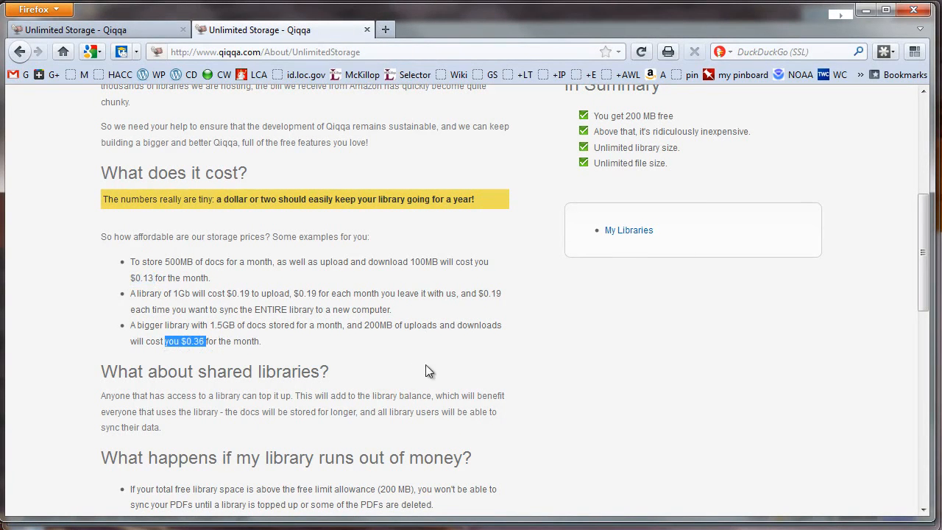
pyautogui.click(555, 363)
pyautogui.scroll(3, 554, 364)
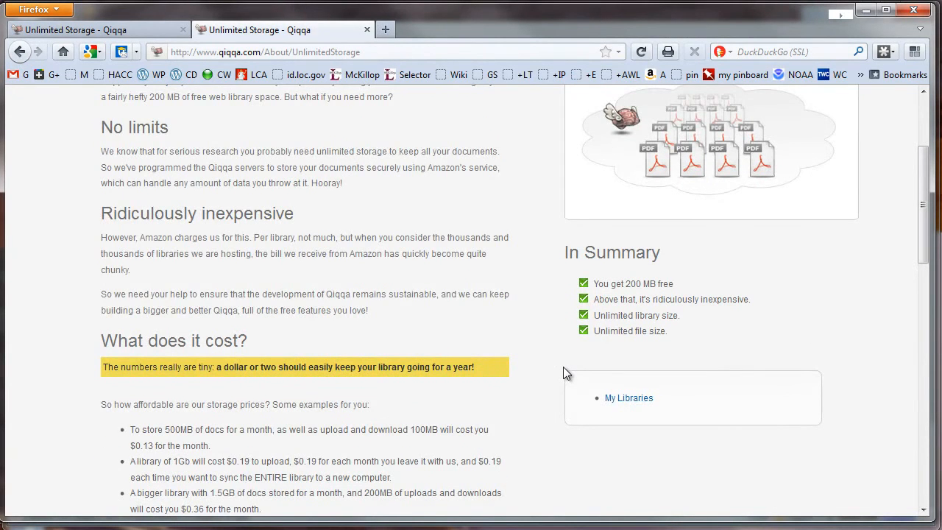
pyautogui.scroll(-1, 563, 374)
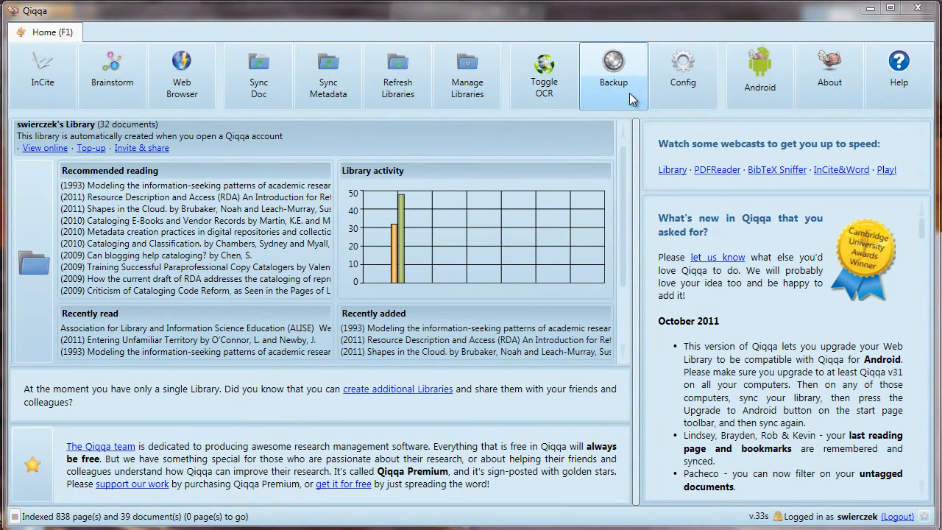
# - Start a Qiqqa backup as a ZIP file on the Desktop, and cancel it without saving
pyautogui.click(631, 97)
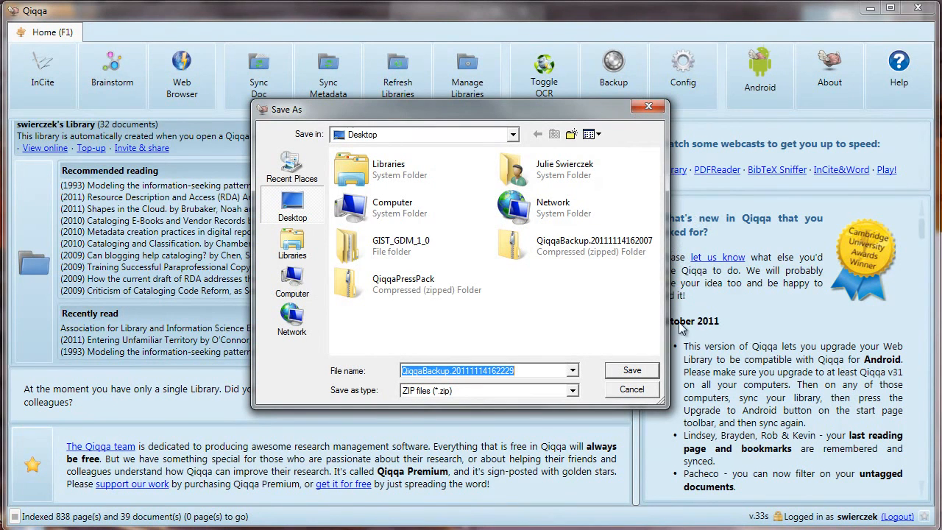
pyautogui.click(650, 395)
pyautogui.click(581, 422)
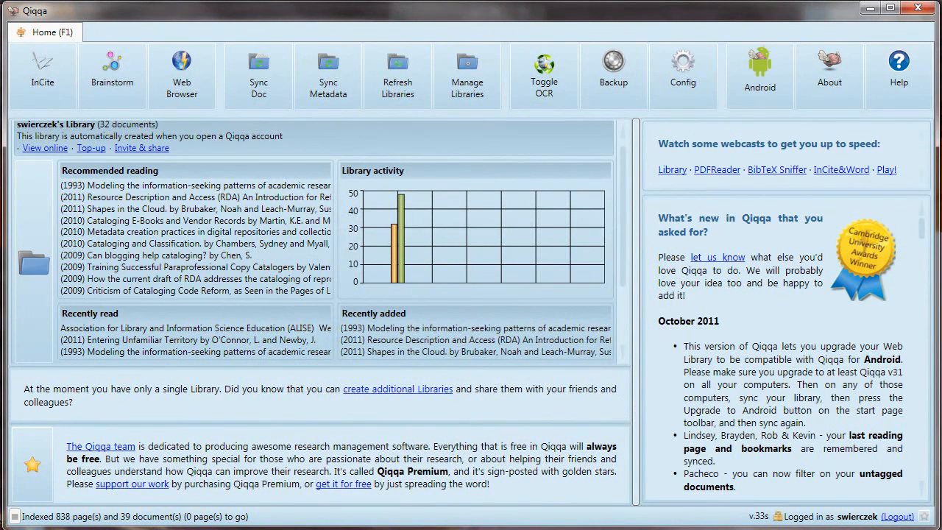
# - Show the Desktop folder with the existing backup, and open the Quantisle\Qiqqa data folder under AppData\Local in a second File Explorer window
pyautogui.click(151, 528)
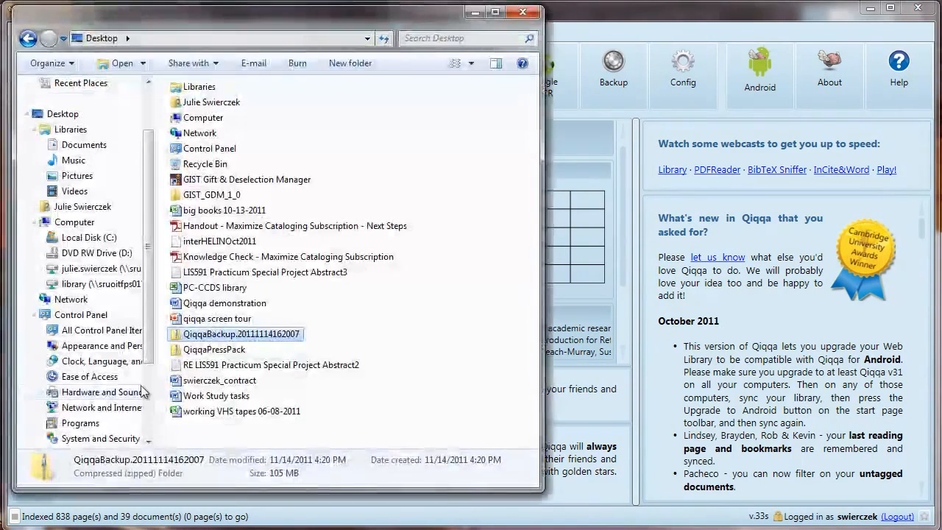
pyautogui.click(294, 528)
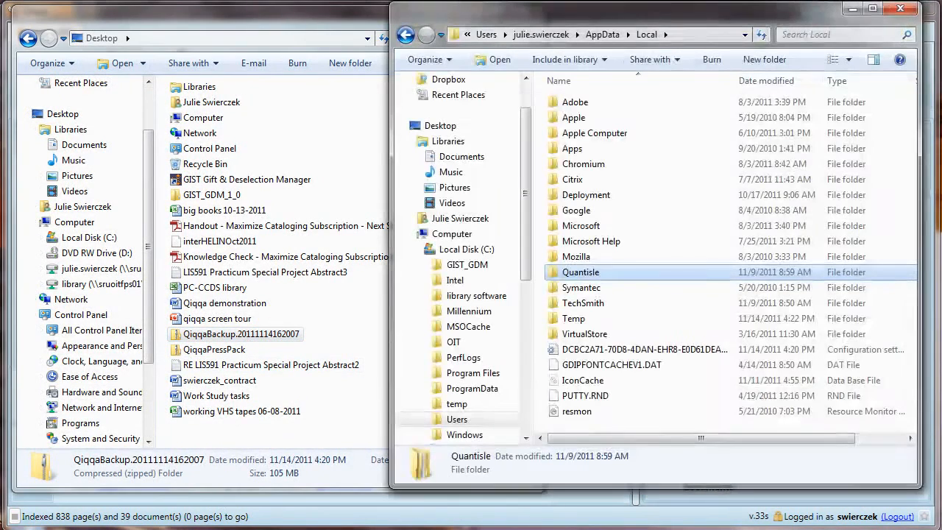
pyautogui.doubleClick(624, 271)
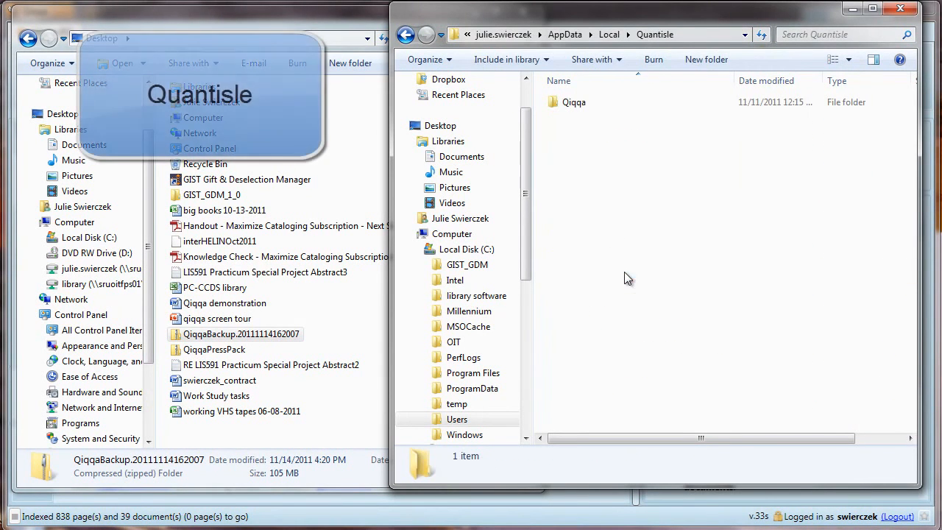
pyautogui.doubleClick(592, 103)
# - Copy the library data folder from the Qiqqa folder inside QiqqaBackup.20111114162007, and select the matching folder in the local Qiqqa data directory
pyautogui.doubleClick(280, 335)
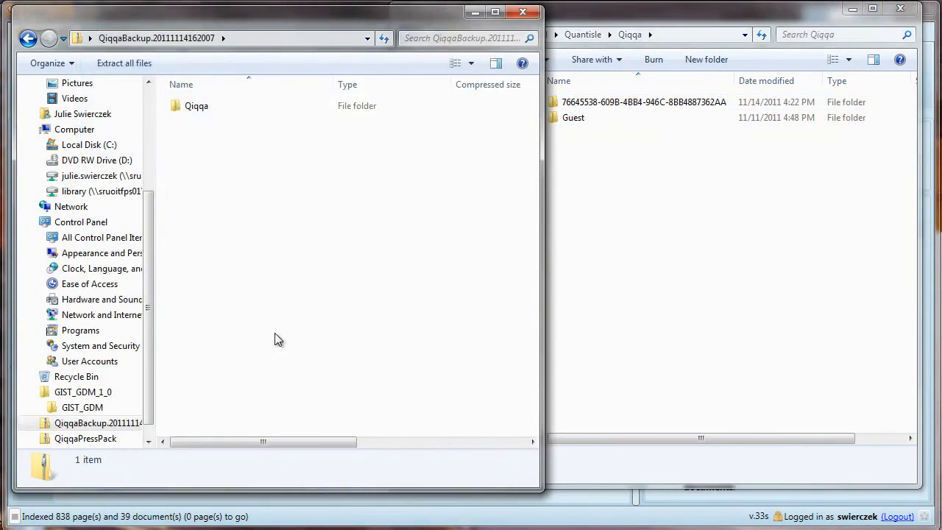
pyautogui.doubleClick(197, 106)
pyautogui.click(238, 106)
pyautogui.rightClick(238, 107)
pyautogui.click(293, 166)
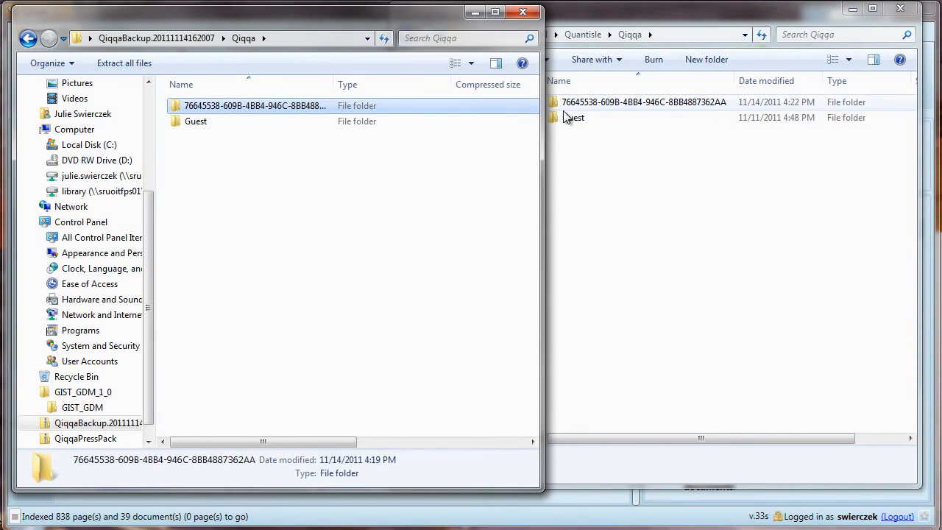
pyautogui.click(579, 105)
pyautogui.rightClick(580, 105)
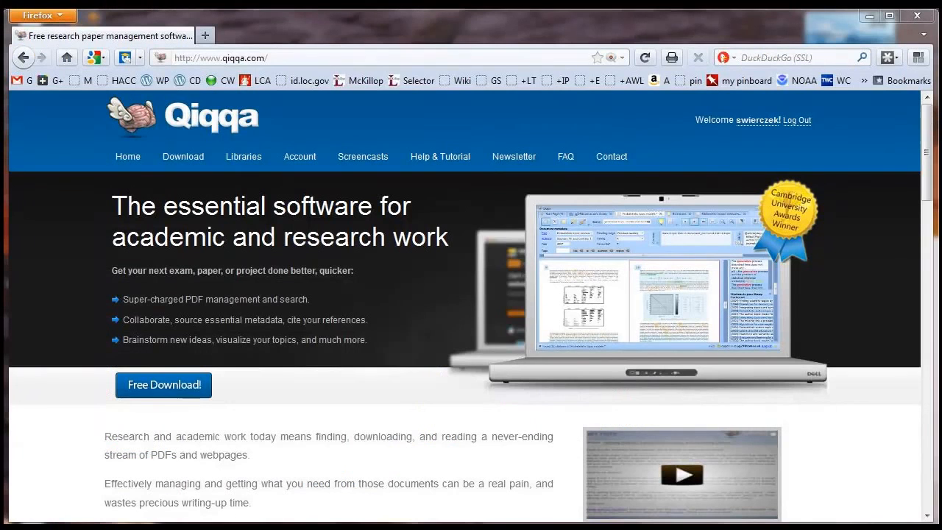